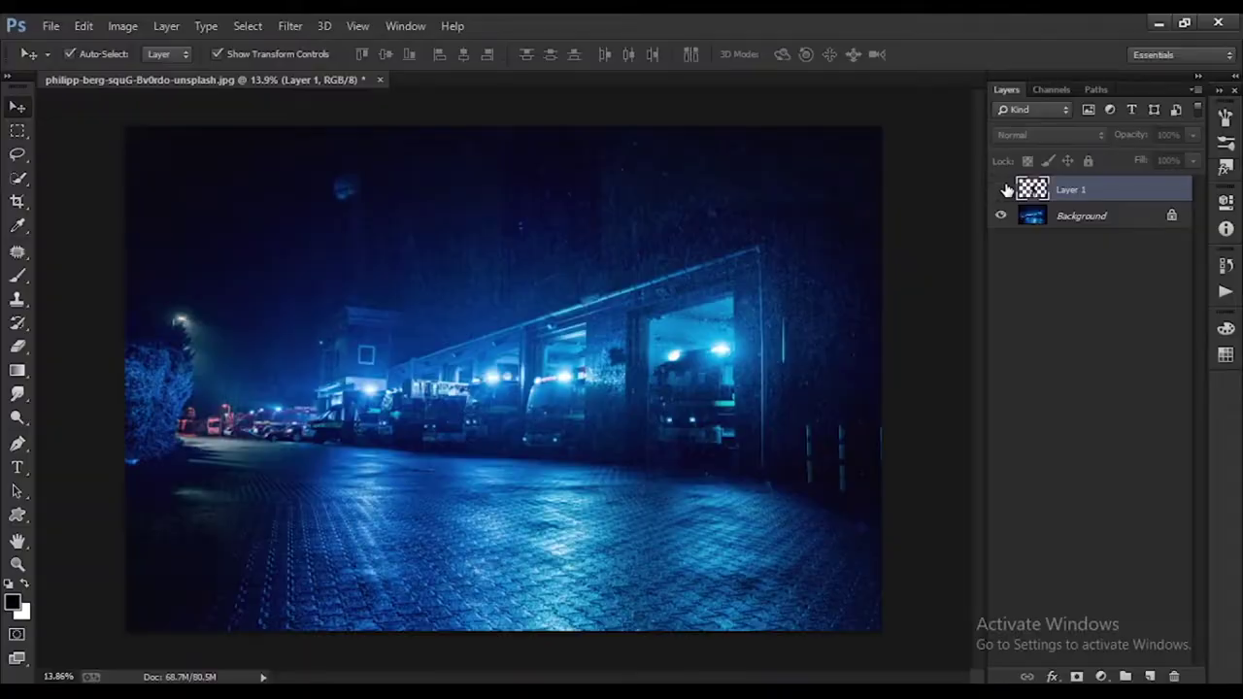
Step: Briefly show Layer 1, then hide it again so only the night street shows
{"action": "left_click", "coordinate": [1001, 190]}
{"action": "left_click", "coordinate": [1002, 190]}
Step: Show the Deadpool figure, shrink it onto the wet pavement, and duplicate its layer
{"action": "left_click", "coordinate": [1003, 190]}
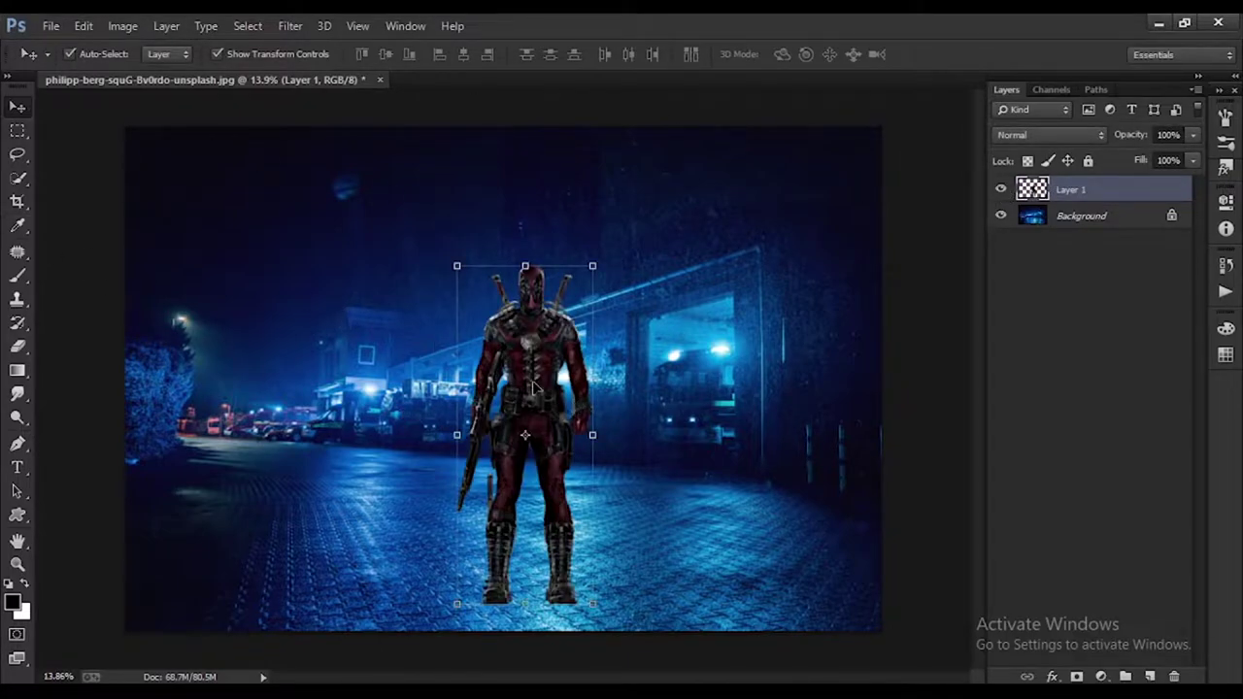
{"action": "left_click_drag", "start_coordinate": [534, 389], "coordinate": [531, 329]}
{"action": "left_click_drag", "start_coordinate": [588, 204], "coordinate": [579, 220]}
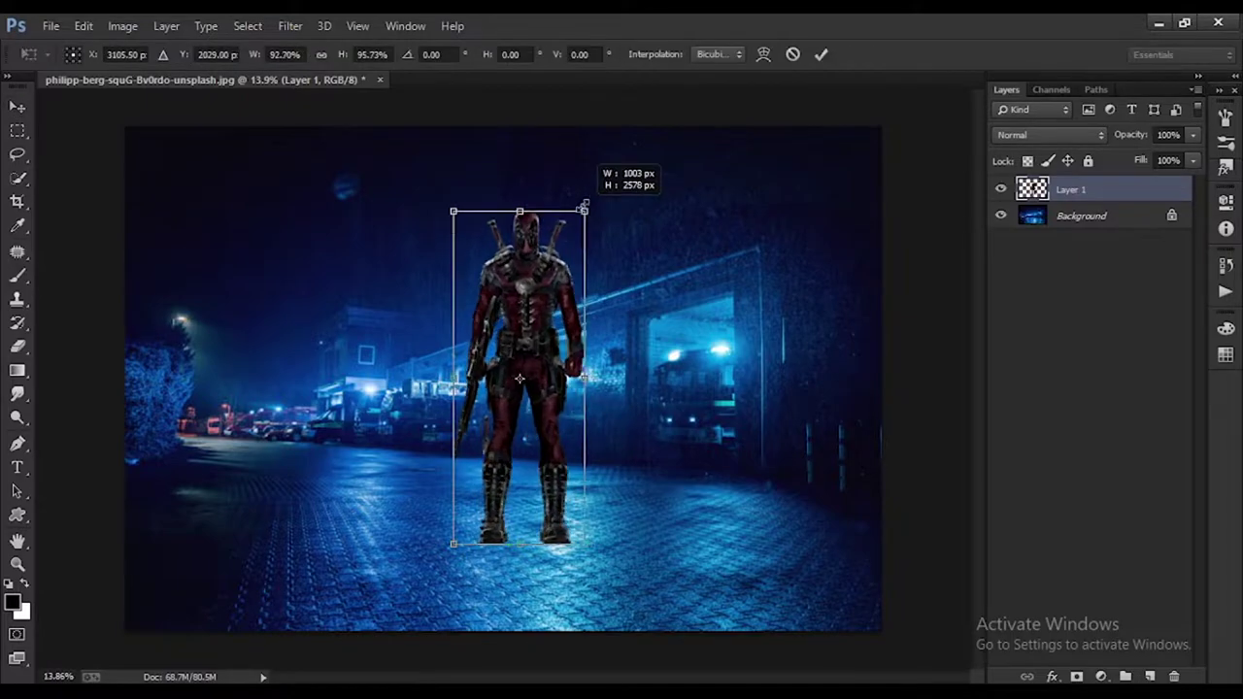
{"action": "left_click_drag", "start_coordinate": [533, 296], "coordinate": [530, 320]}
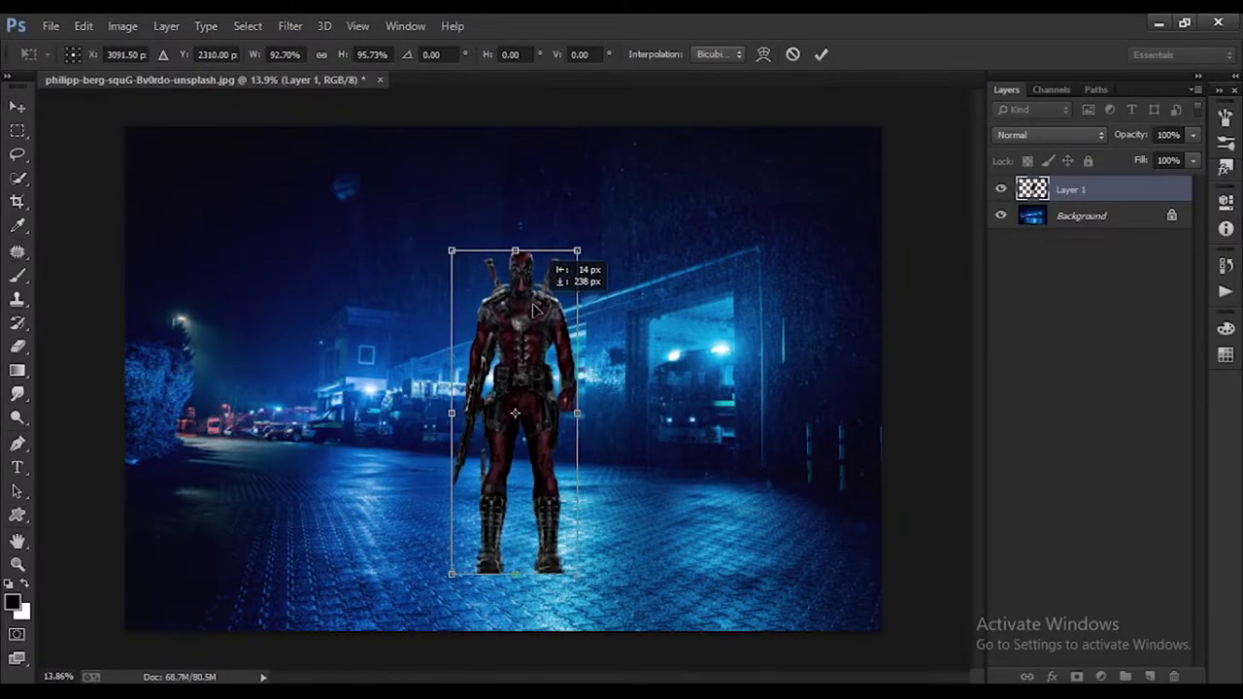
{"action": "left_click_drag", "start_coordinate": [573, 260], "coordinate": [576, 272]}
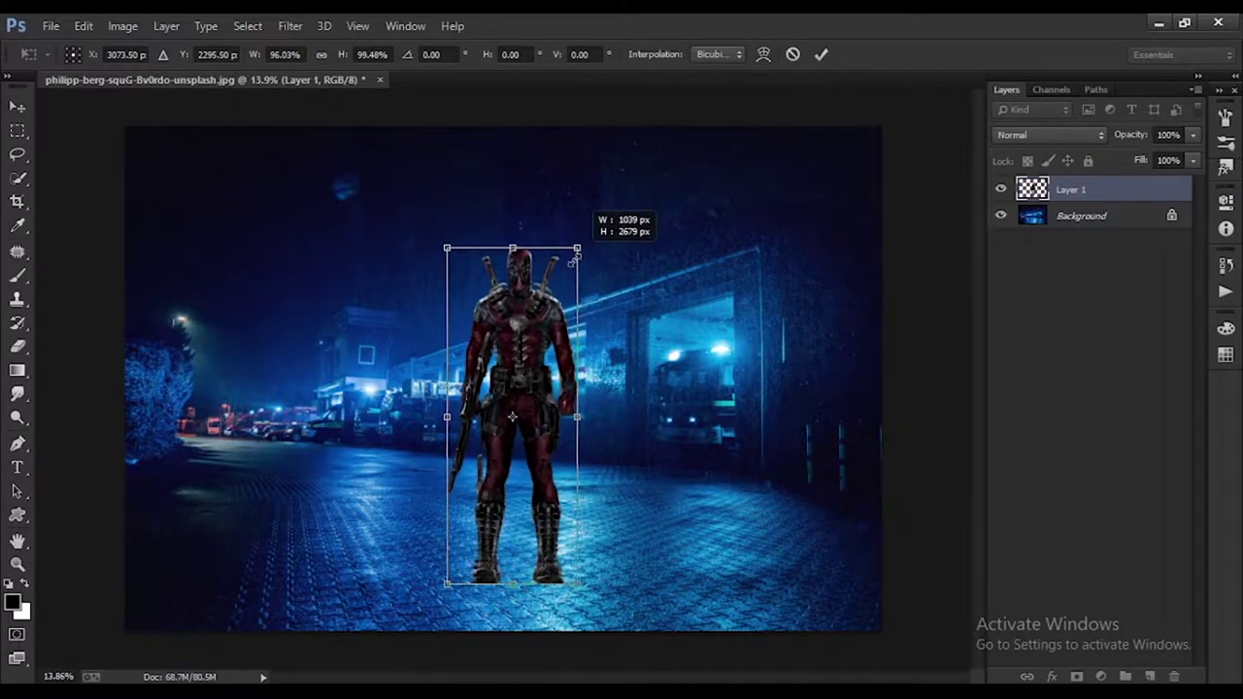
{"action": "key", "text": "Return"}
{"action": "key", "text": "ctrl+j"}
Step: Flip the duplicate figure vertically and move it below the original's feet
{"action": "key", "text": "ctrl+t"}
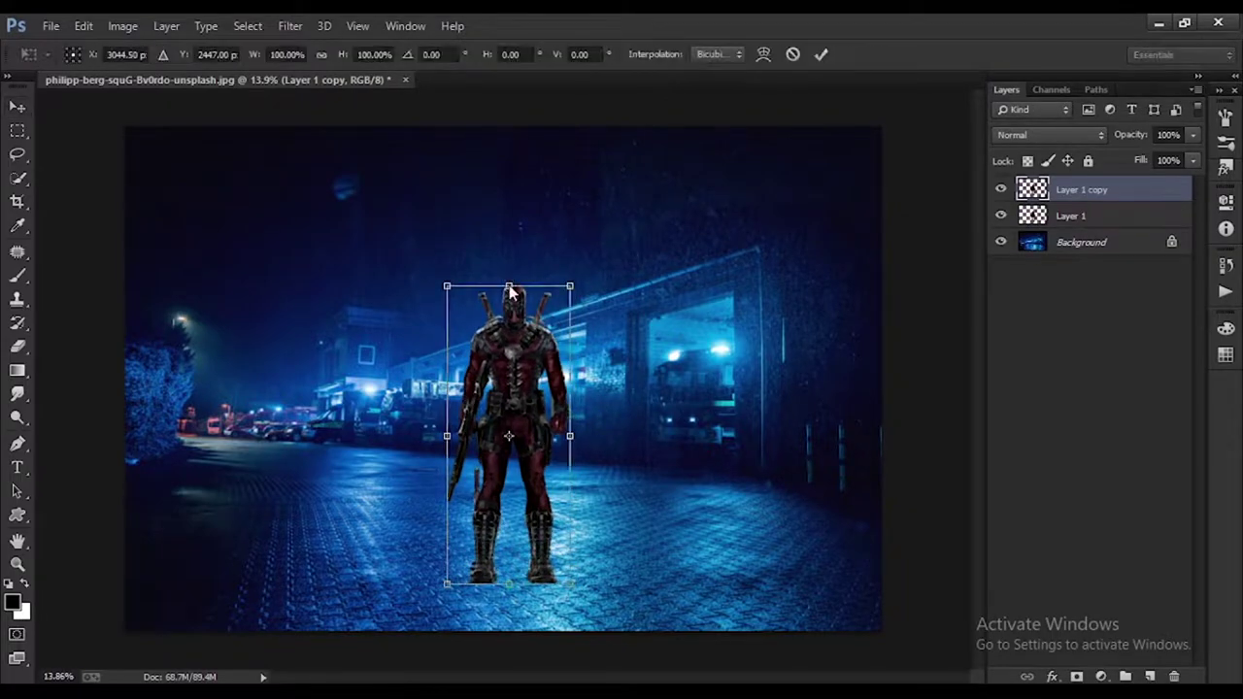
{"action": "right_click", "coordinate": [508, 286]}
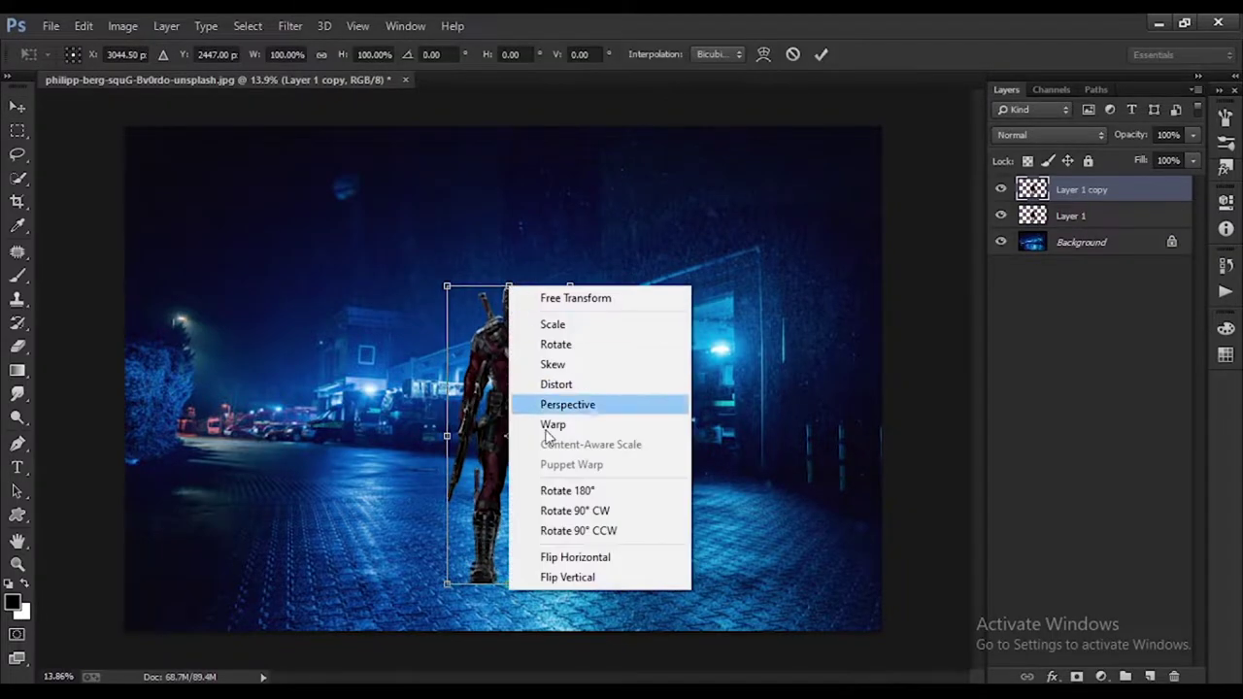
{"action": "left_click", "coordinate": [588, 577]}
{"action": "mouse_move", "coordinate": [513, 473]}
{"action": "left_mouse_down"}
{"action": "mouse_move", "coordinate": [532, 573]}
{"action": "mouse_move", "coordinate": [510, 680]}
{"action": "left_mouse_up"}
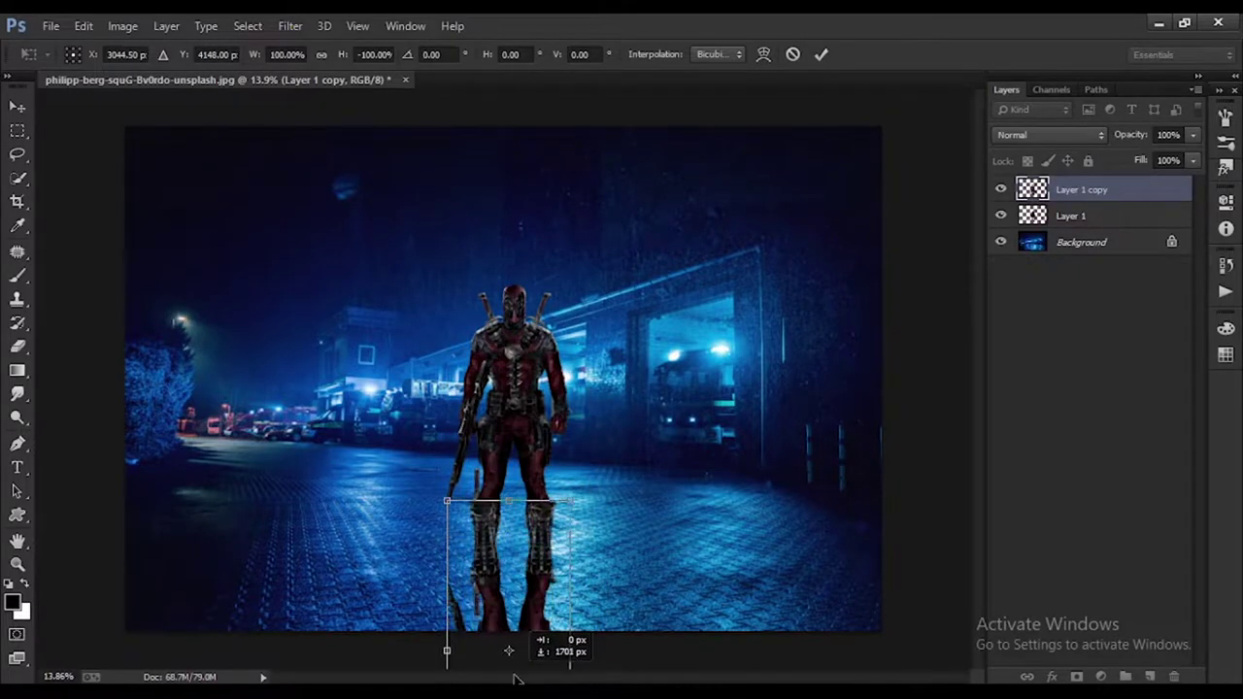
{"action": "scroll", "coordinate": [615, 577], "scroll_direction": "down", "scroll_amount": 3}
{"action": "left_click_drag", "start_coordinate": [508, 576], "coordinate": [510, 623]}
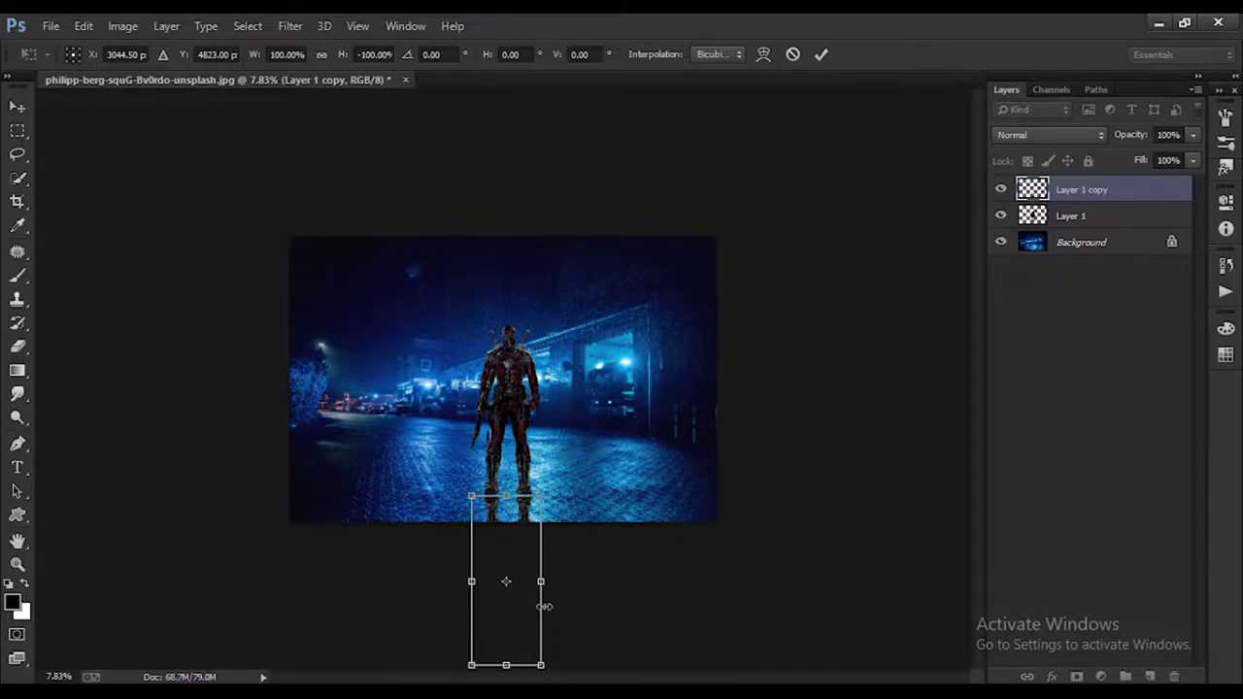
Step: Distort the flipped copy by slanting its bottom corner outward, then apply the transform
{"action": "right_click", "coordinate": [544, 499]}
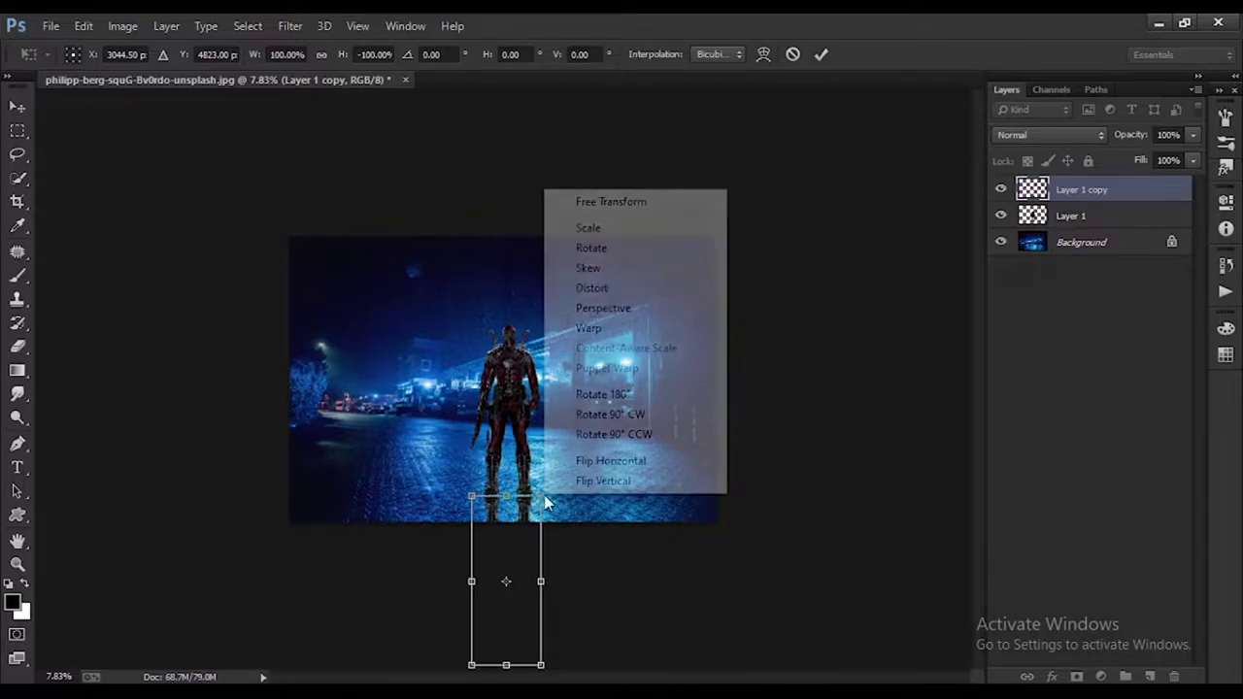
{"action": "left_click", "coordinate": [605, 295]}
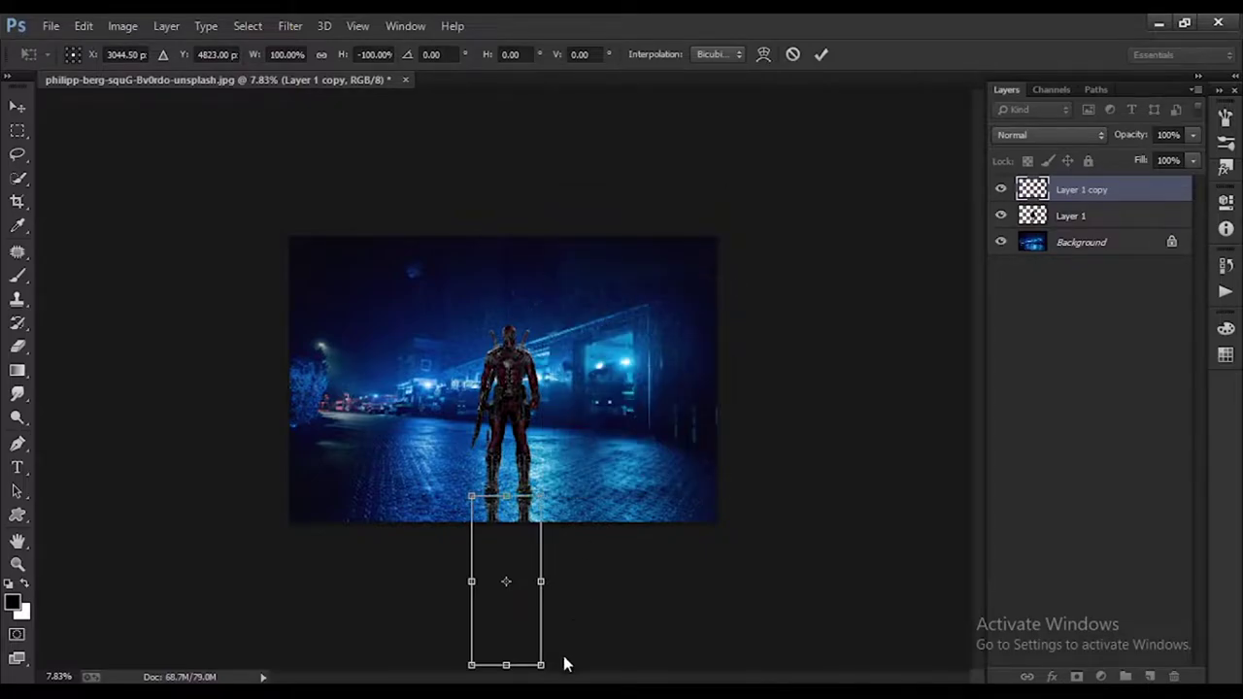
{"action": "mouse_move", "coordinate": [541, 666]}
{"action": "left_mouse_down"}
{"action": "mouse_move", "coordinate": [638, 641]}
{"action": "mouse_move", "coordinate": [480, 672]}
{"action": "mouse_move", "coordinate": [418, 668]}
{"action": "left_mouse_up"}
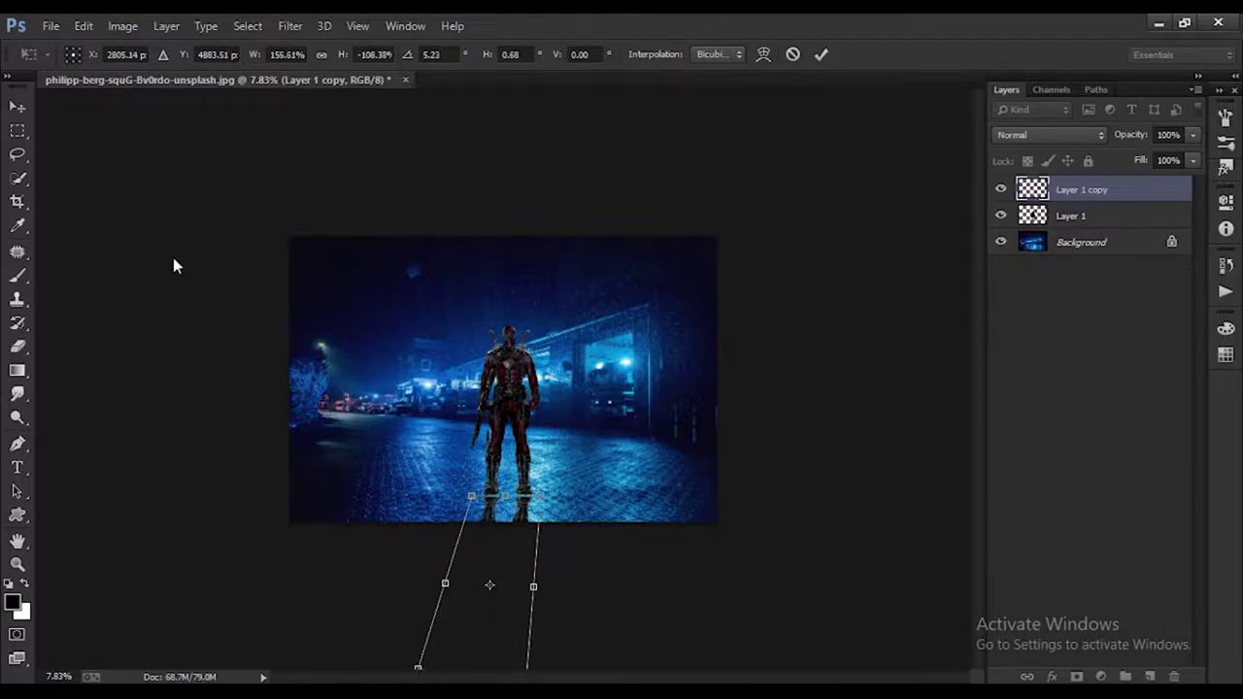
{"action": "left_click", "coordinate": [15, 109]}
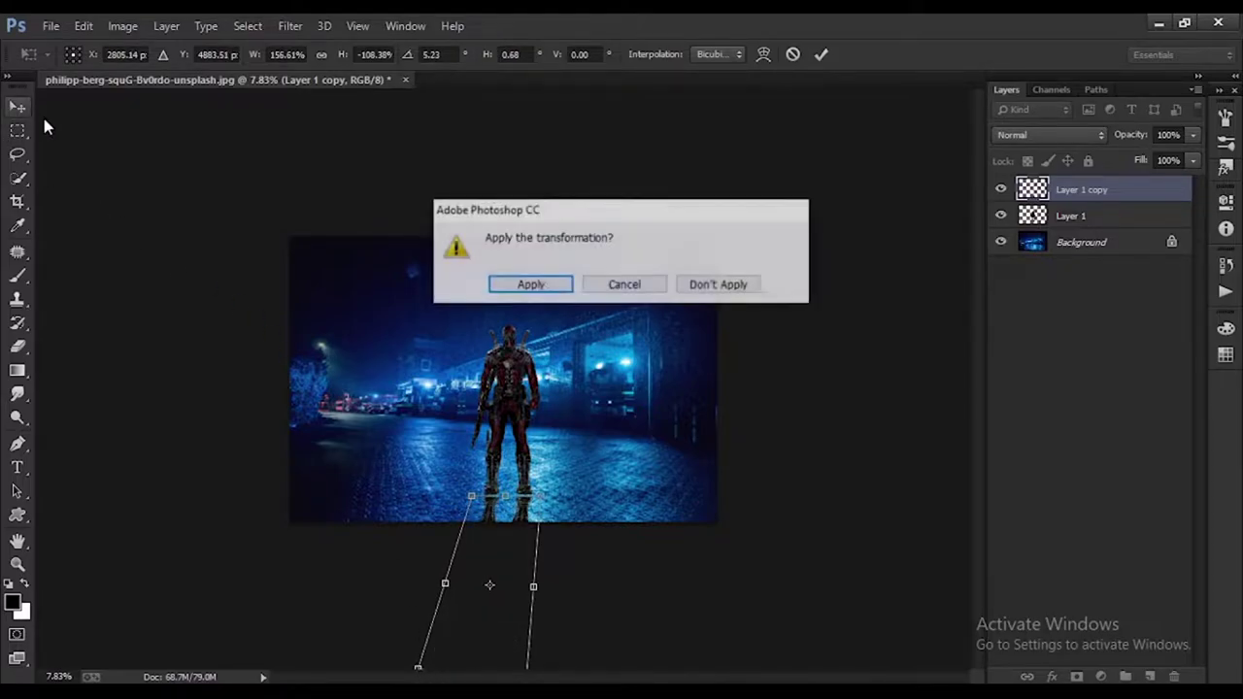
{"action": "left_click", "coordinate": [530, 285]}
Step: Tuck the reflection up against the boots and move it behind the figure layer
{"action": "left_click", "coordinate": [726, 488]}
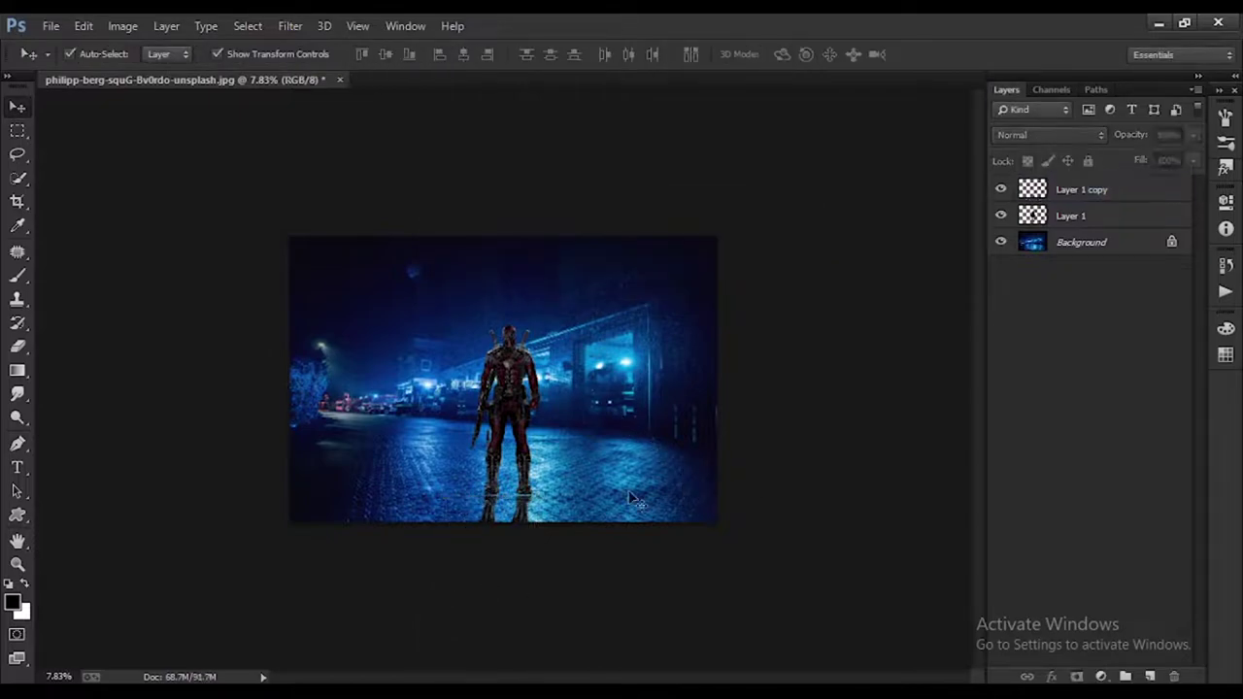
{"action": "scroll", "coordinate": [528, 529], "scroll_direction": "up", "scroll_amount": 3}
{"action": "scroll", "coordinate": [527, 530], "scroll_direction": "up", "scroll_amount": 1}
{"action": "scroll", "coordinate": [534, 539], "scroll_direction": "up", "scroll_amount": 1}
{"action": "scroll", "coordinate": [544, 548], "scroll_direction": "up", "scroll_amount": 1}
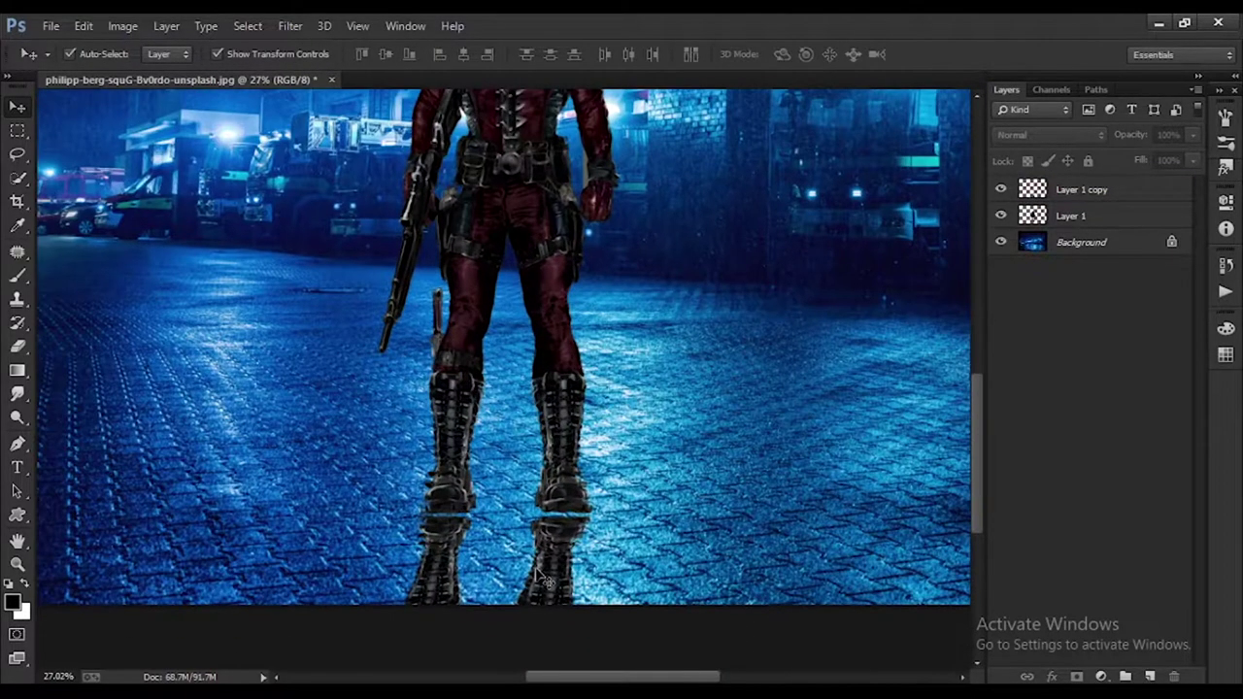
{"action": "scroll", "coordinate": [557, 561], "scroll_direction": "up", "scroll_amount": 1}
{"action": "left_click", "coordinate": [558, 563]}
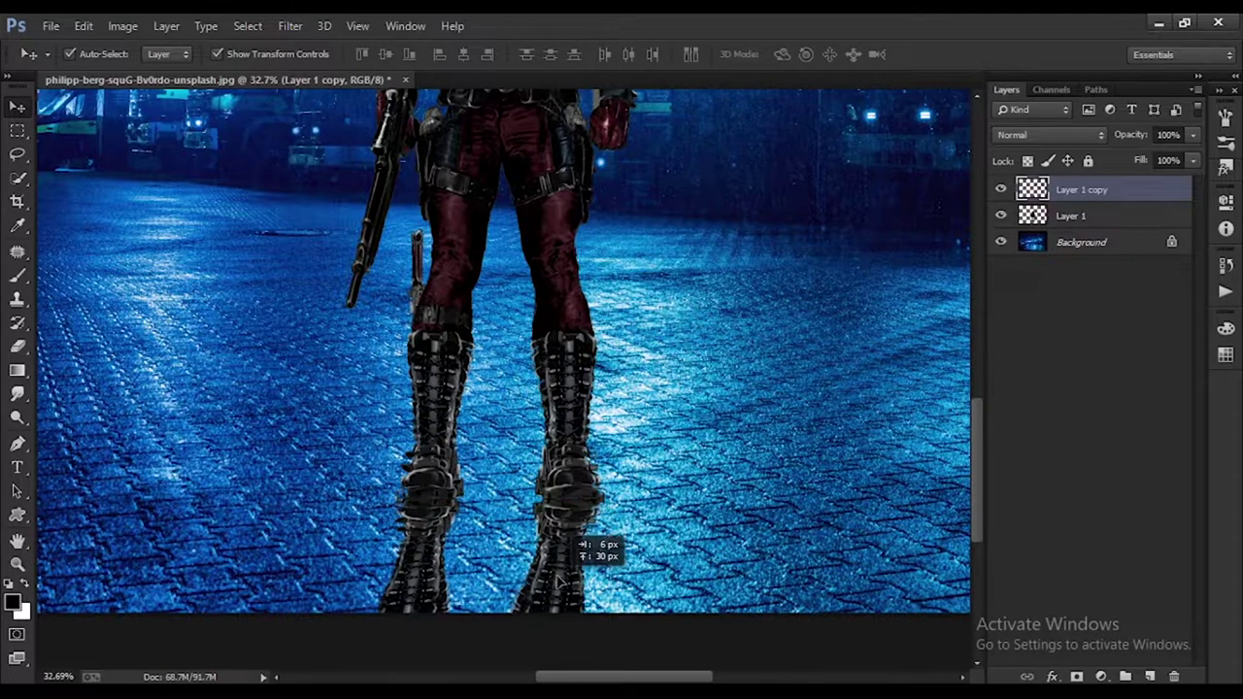
{"action": "left_click_drag", "start_coordinate": [556, 596], "coordinate": [558, 586]}
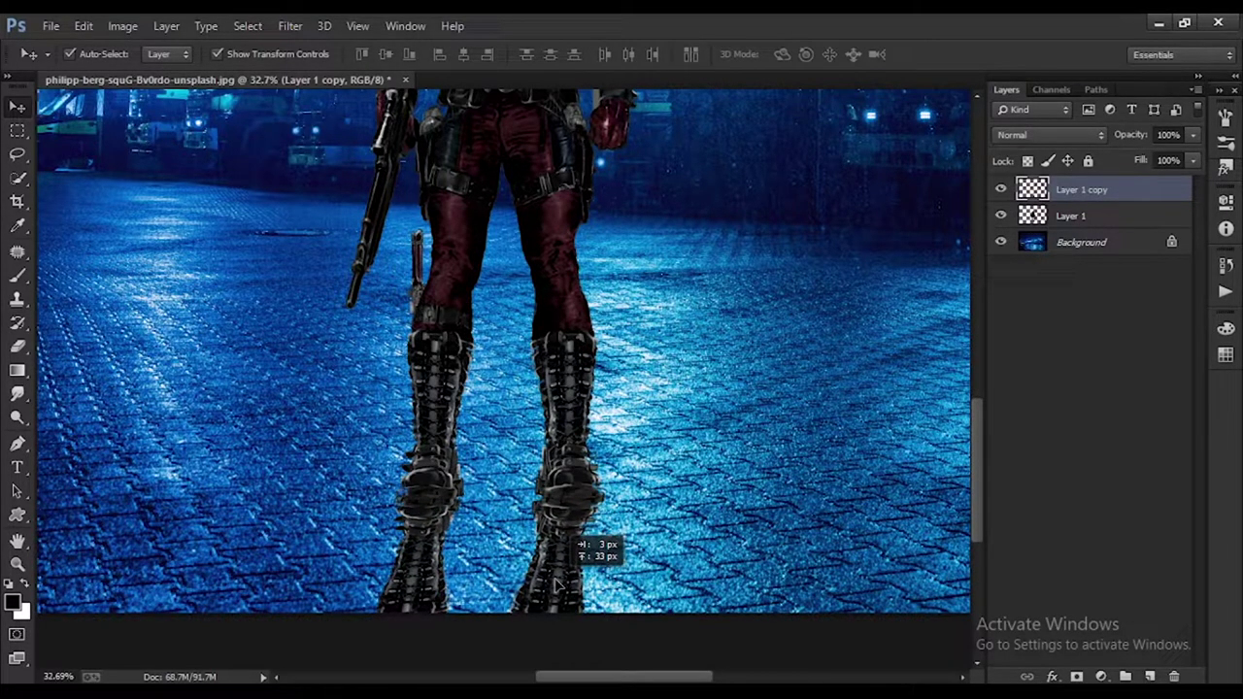
{"action": "scroll", "coordinate": [558, 583], "scroll_direction": "down", "scroll_amount": 3}
{"action": "key", "text": "ctrl+bracketleft"}
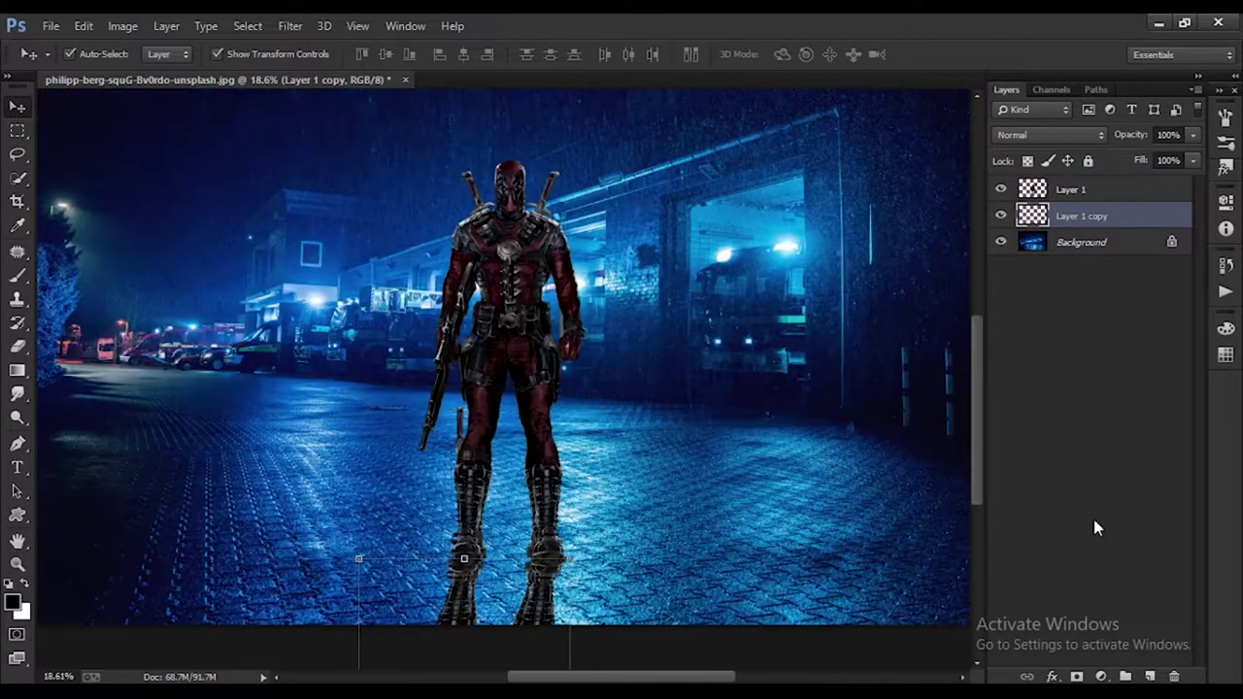
Step: Darken the reflection with a clipped Exposure adjustment, merge it, and set opacity to 78%
{"action": "left_click", "coordinate": [1101, 677]}
{"action": "left_click", "coordinate": [1115, 406]}
{"action": "left_click", "coordinate": [1068, 505]}
{"action": "left_click_drag", "start_coordinate": [1068, 341], "coordinate": [1085, 369]}
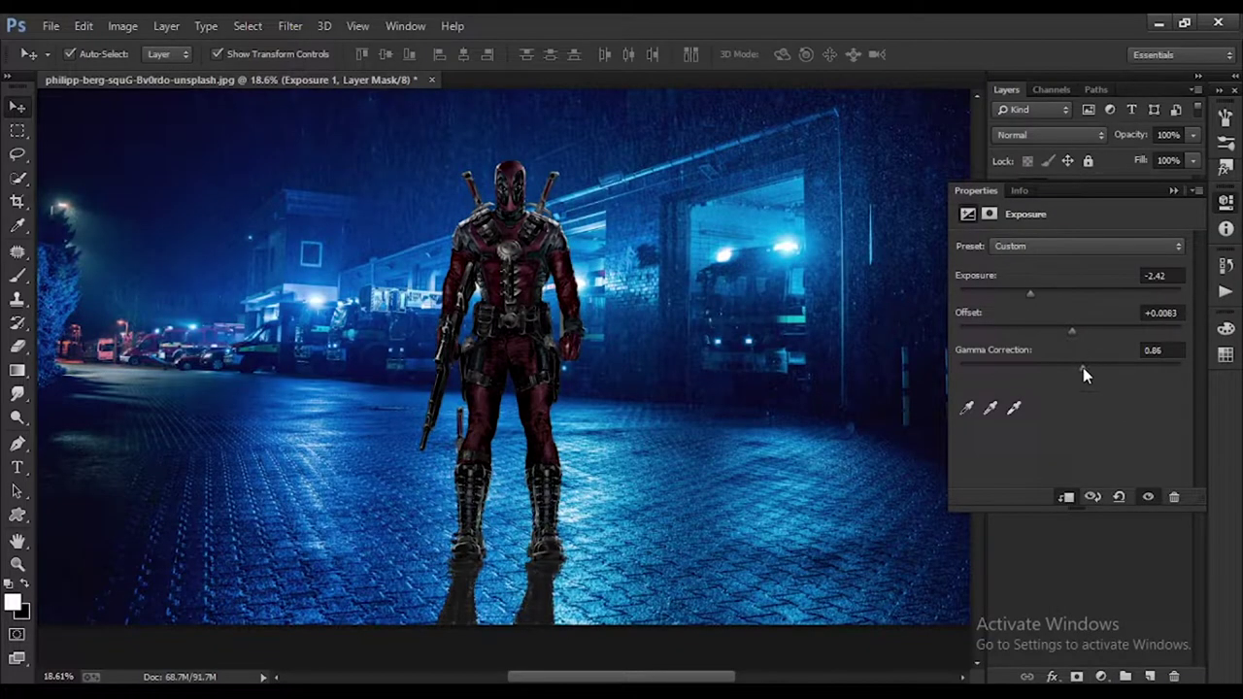
{"action": "left_click", "coordinate": [1166, 134]}
{"action": "right_click", "coordinate": [1137, 215]}
{"action": "left_click", "coordinate": [1069, 437]}
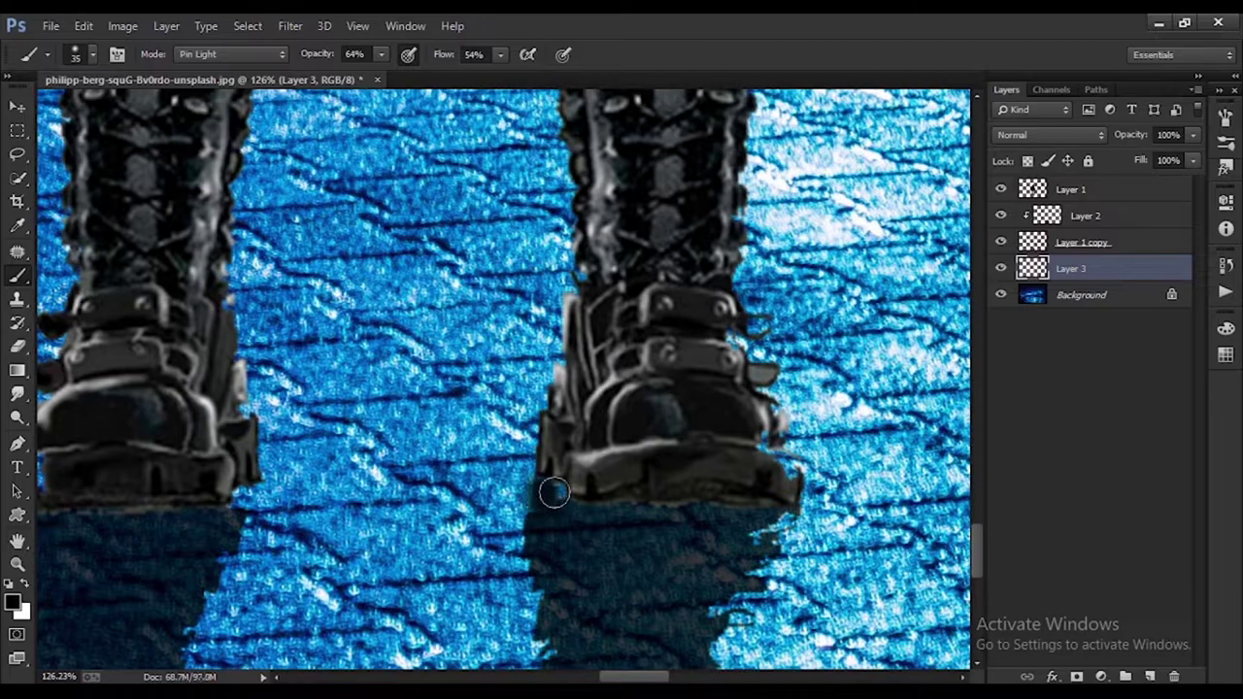
Step: Paint black Pin Light shadows at 64% opacity along the bottom of both boot soles
{"action": "mouse_move", "coordinate": [540, 480]}
{"action": "left_mouse_down"}
{"action": "mouse_move", "coordinate": [744, 502]}
{"action": "mouse_move", "coordinate": [563, 492]}
{"action": "mouse_move", "coordinate": [729, 491]}
{"action": "left_mouse_up"}
{"action": "scroll", "coordinate": [729, 492], "scroll_direction": "down", "scroll_amount": 5}
{"action": "scroll", "coordinate": [625, 513], "scroll_direction": "up", "scroll_amount": 8}
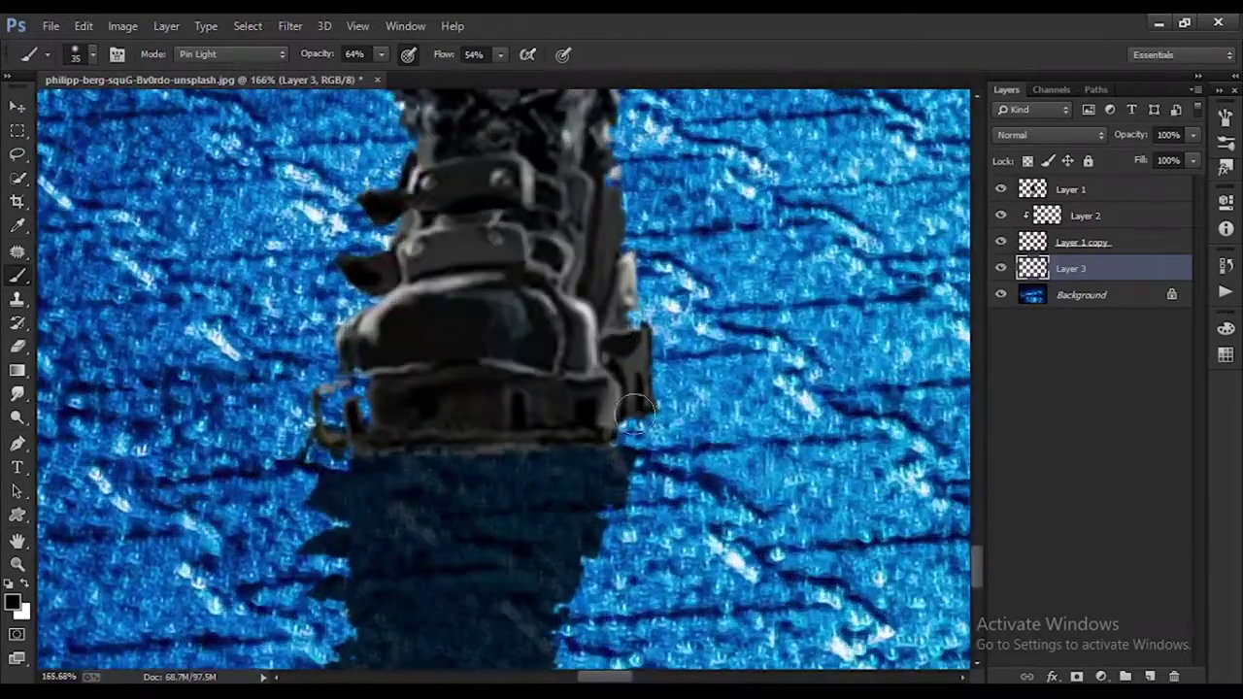
{"action": "mouse_move", "coordinate": [640, 409]}
{"action": "left_mouse_down"}
{"action": "mouse_move", "coordinate": [586, 430]}
{"action": "mouse_move", "coordinate": [369, 447]}
{"action": "mouse_move", "coordinate": [360, 388]}
{"action": "mouse_move", "coordinate": [369, 442]}
{"action": "left_mouse_up"}
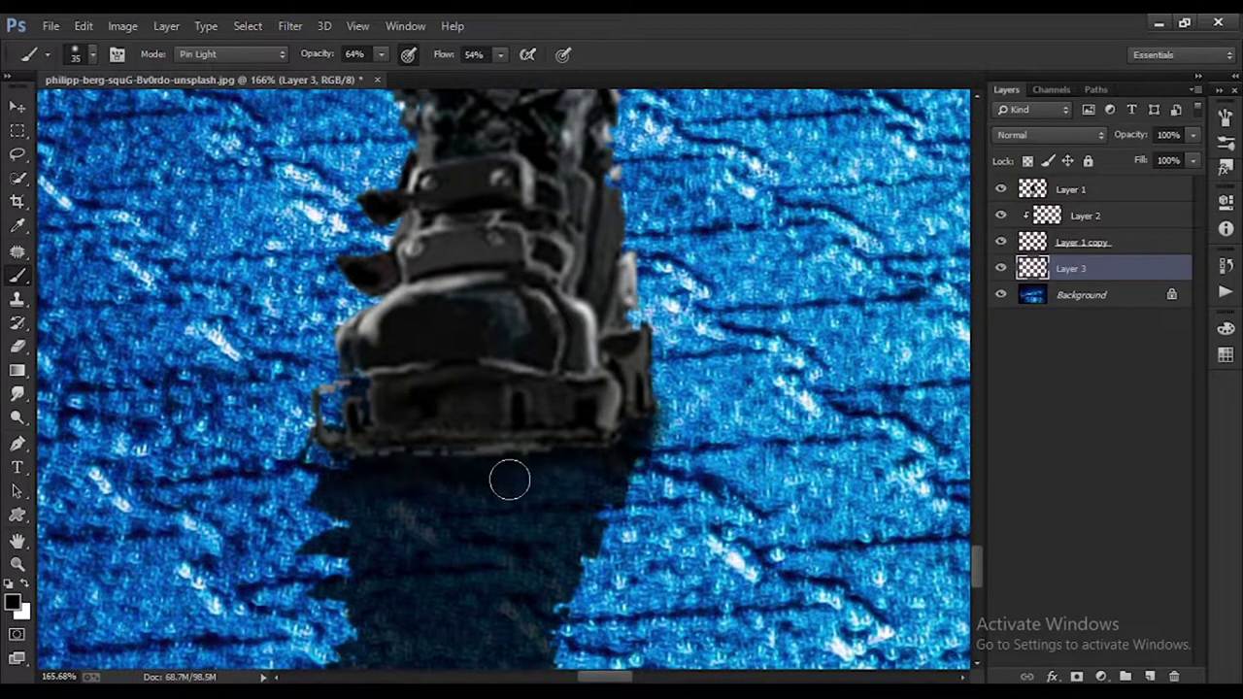
{"action": "scroll", "coordinate": [507, 477], "scroll_direction": "down", "scroll_amount": 8}
{"action": "scroll", "coordinate": [652, 475], "scroll_direction": "up", "scroll_amount": 5}
{"action": "scroll", "coordinate": [660, 456], "scroll_direction": "up", "scroll_amount": 3}
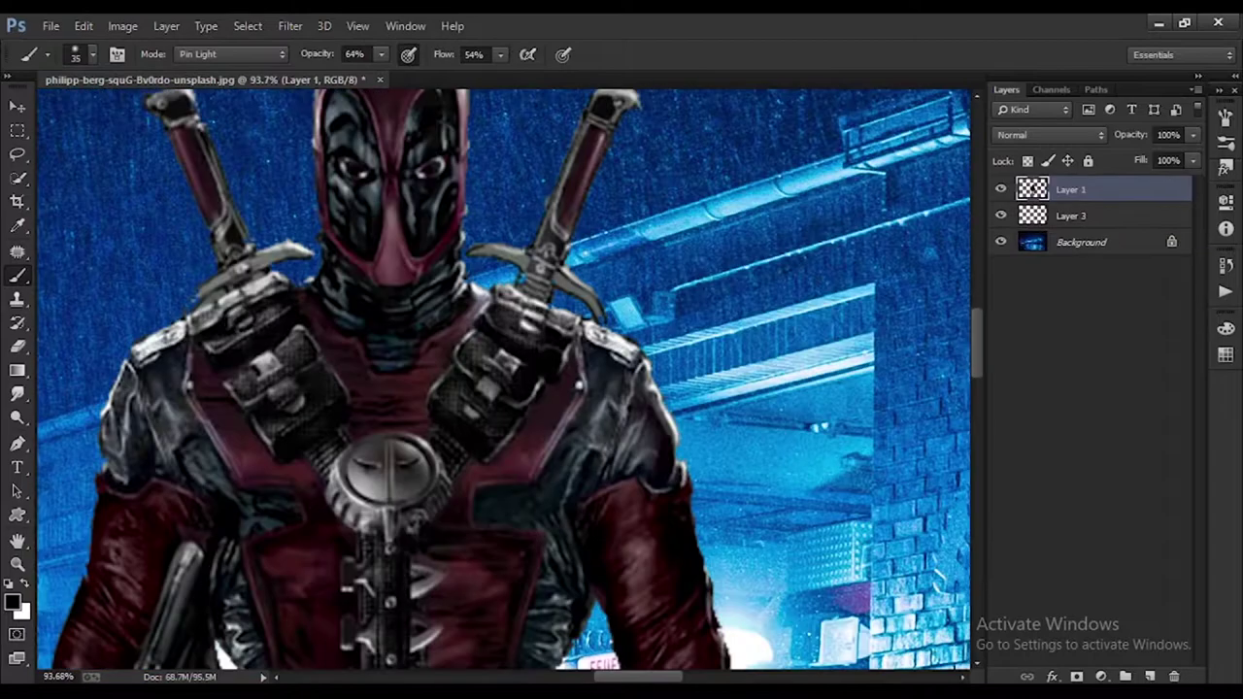
Step: Add a Color Lookup adjustment using the Moonlight.3DL preset
{"action": "left_click", "coordinate": [1077, 677]}
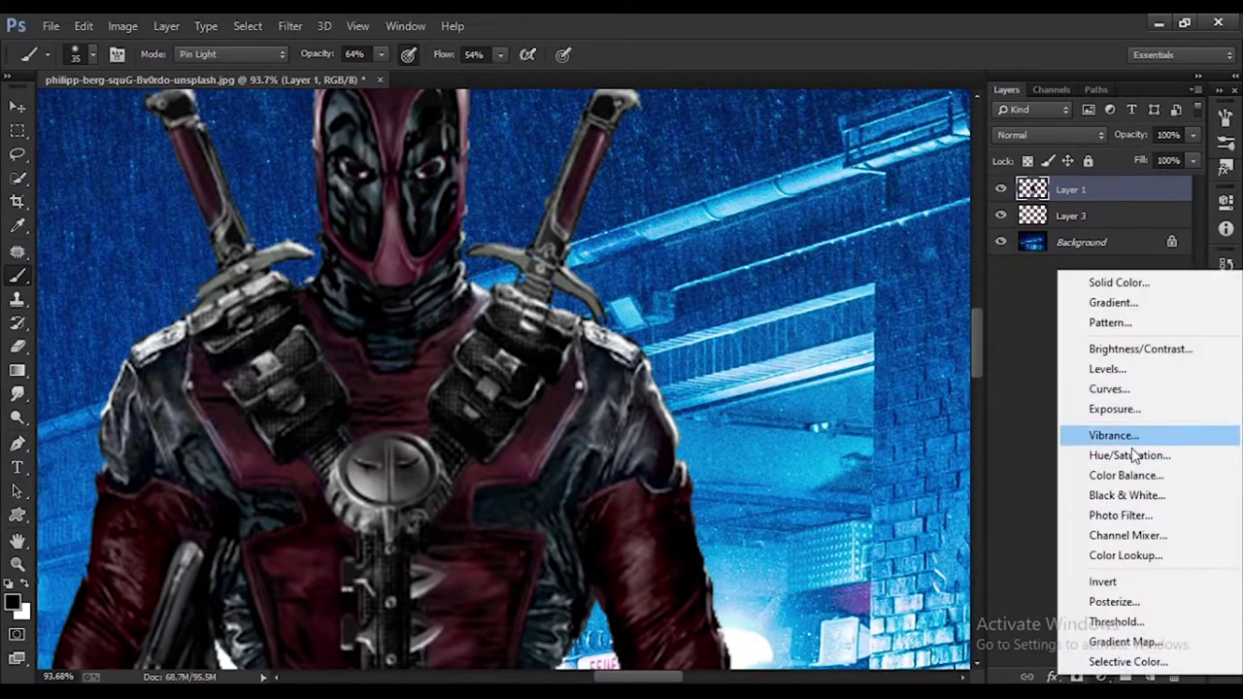
{"action": "left_click", "coordinate": [1126, 556]}
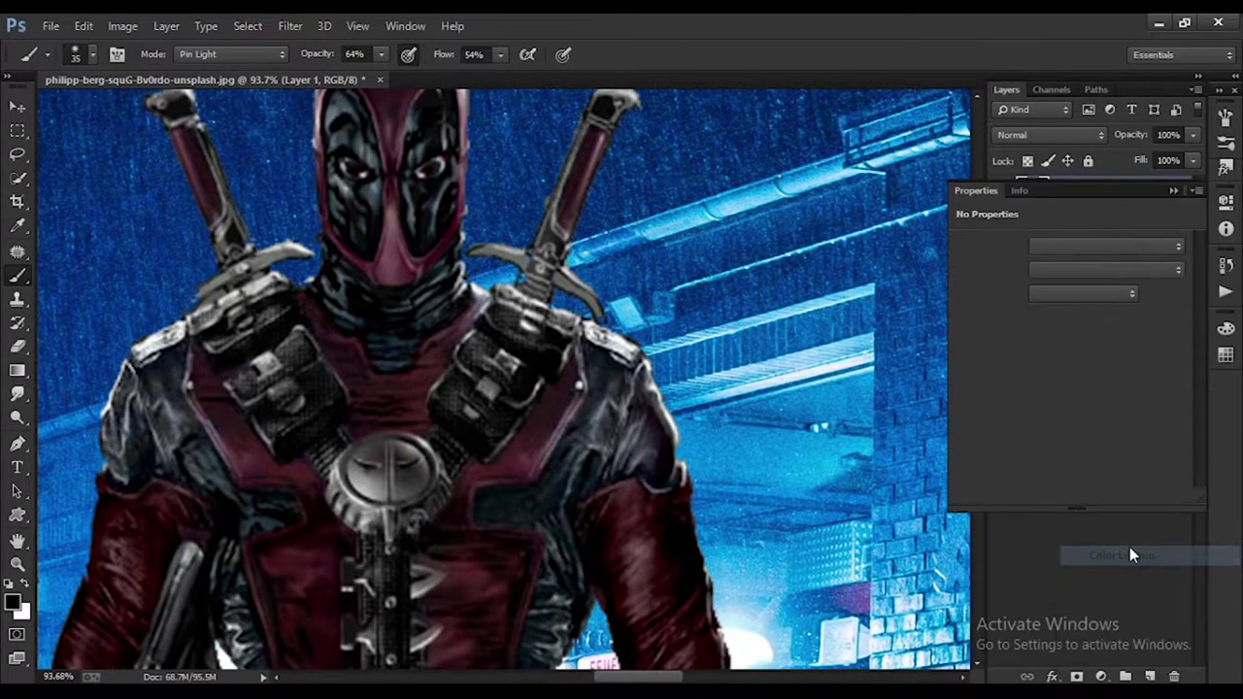
{"action": "left_click", "coordinate": [1089, 249]}
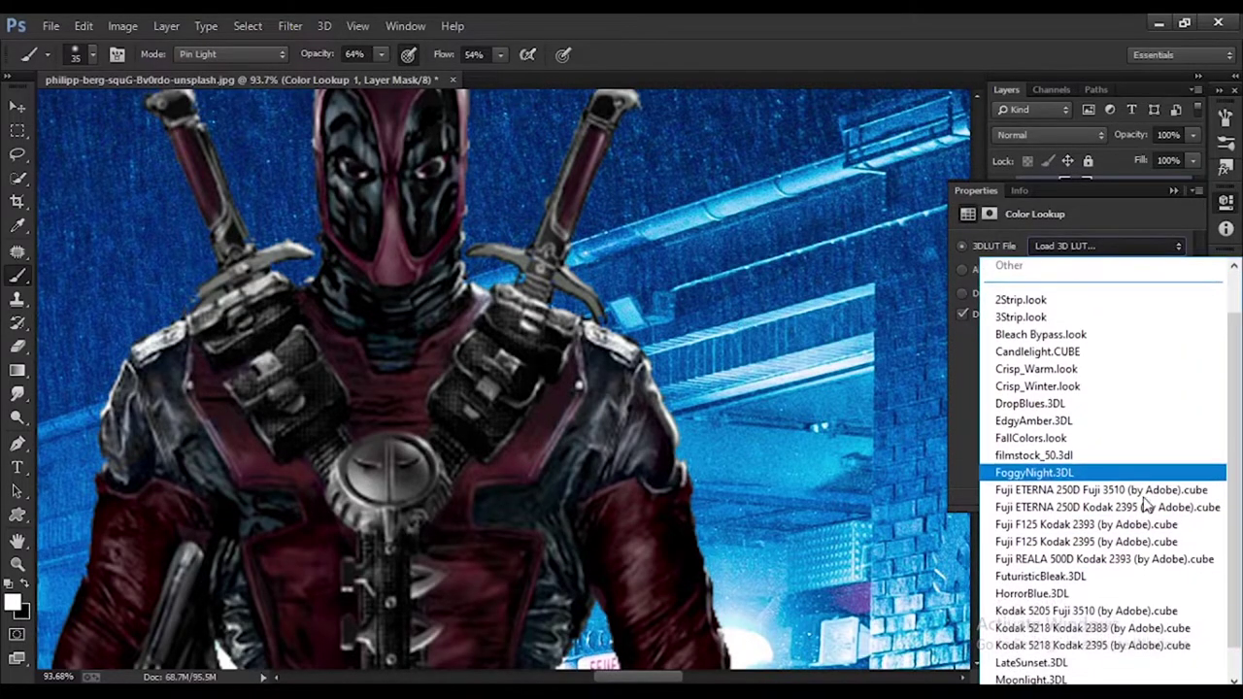
{"action": "scroll", "coordinate": [1069, 485], "scroll_direction": "down", "scroll_amount": 2}
{"action": "left_click", "coordinate": [1035, 612]}
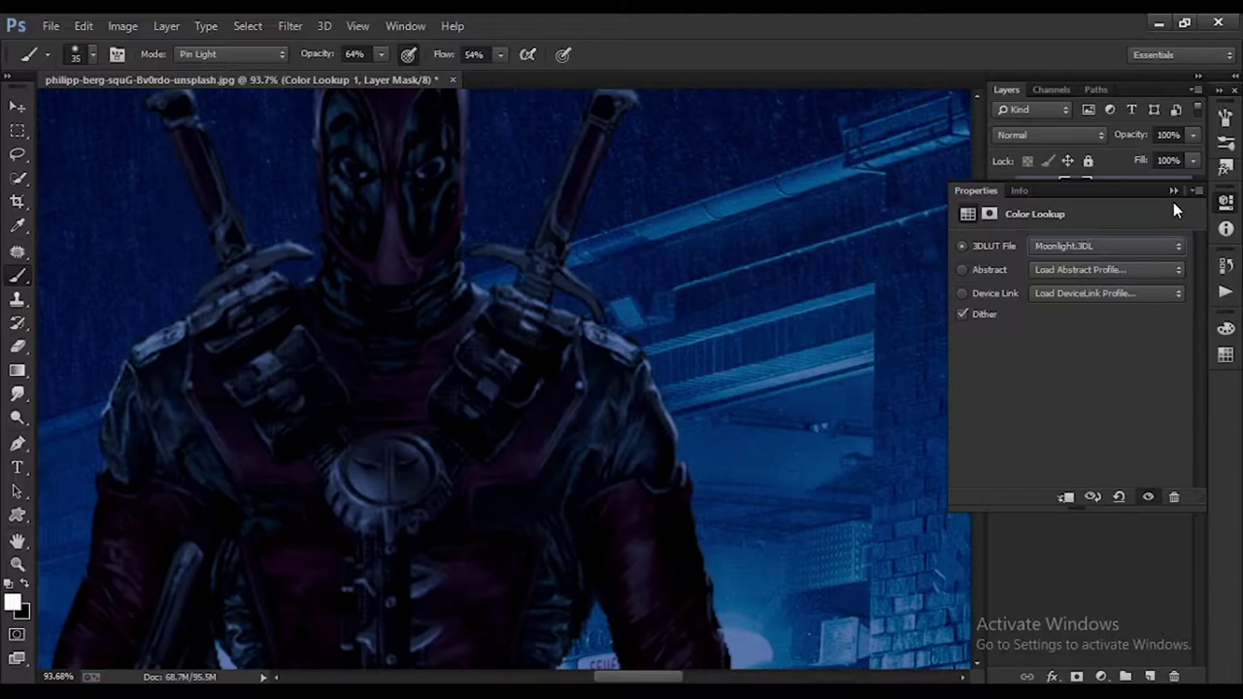
Step: Clip Color Lookup 1 to the figure layer and lower its opacity to 67%
{"action": "left_click", "coordinate": [1174, 191]}
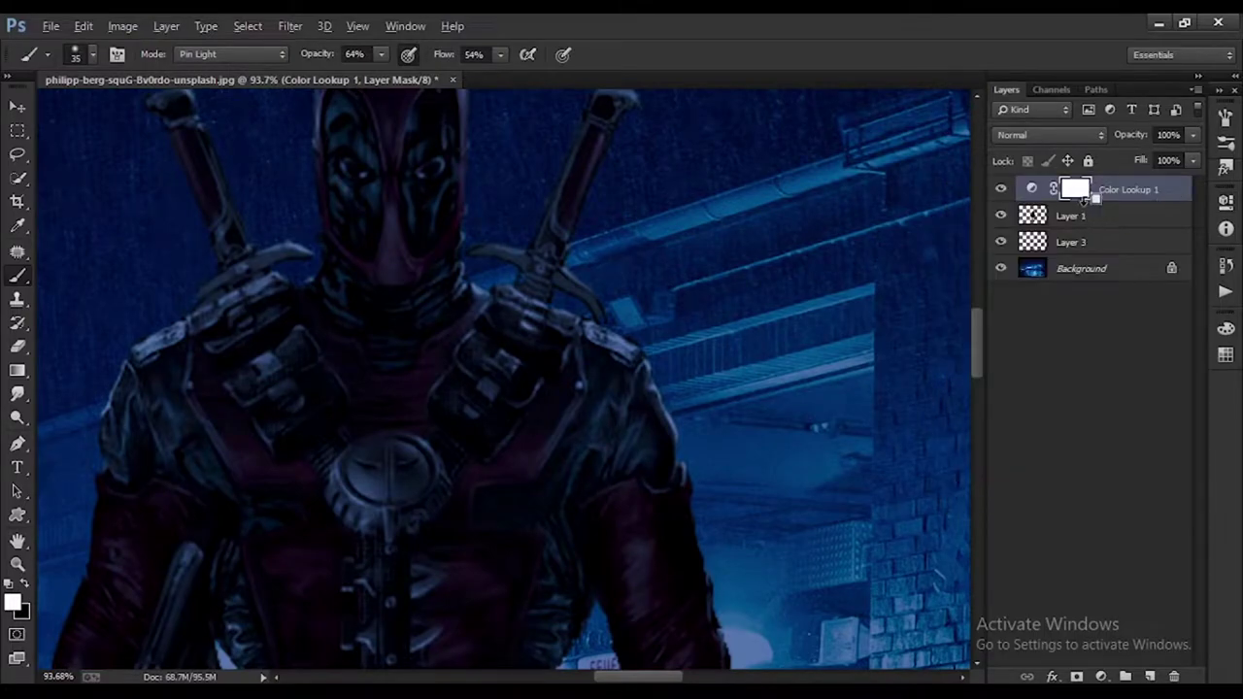
{"action": "left_click", "coordinate": [1083, 201], "text": "alt"}
{"action": "scroll", "coordinate": [755, 305], "scroll_direction": "down", "scroll_amount": 5}
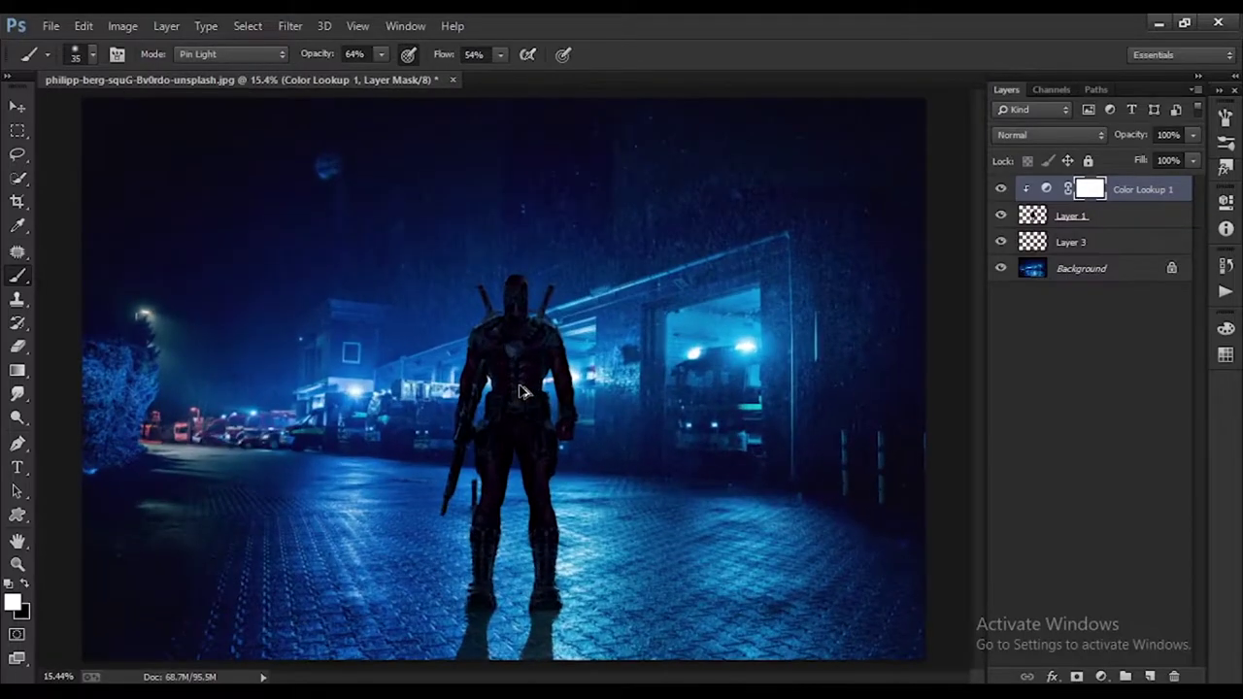
{"action": "scroll", "coordinate": [521, 391], "scroll_direction": "up", "scroll_amount": 4}
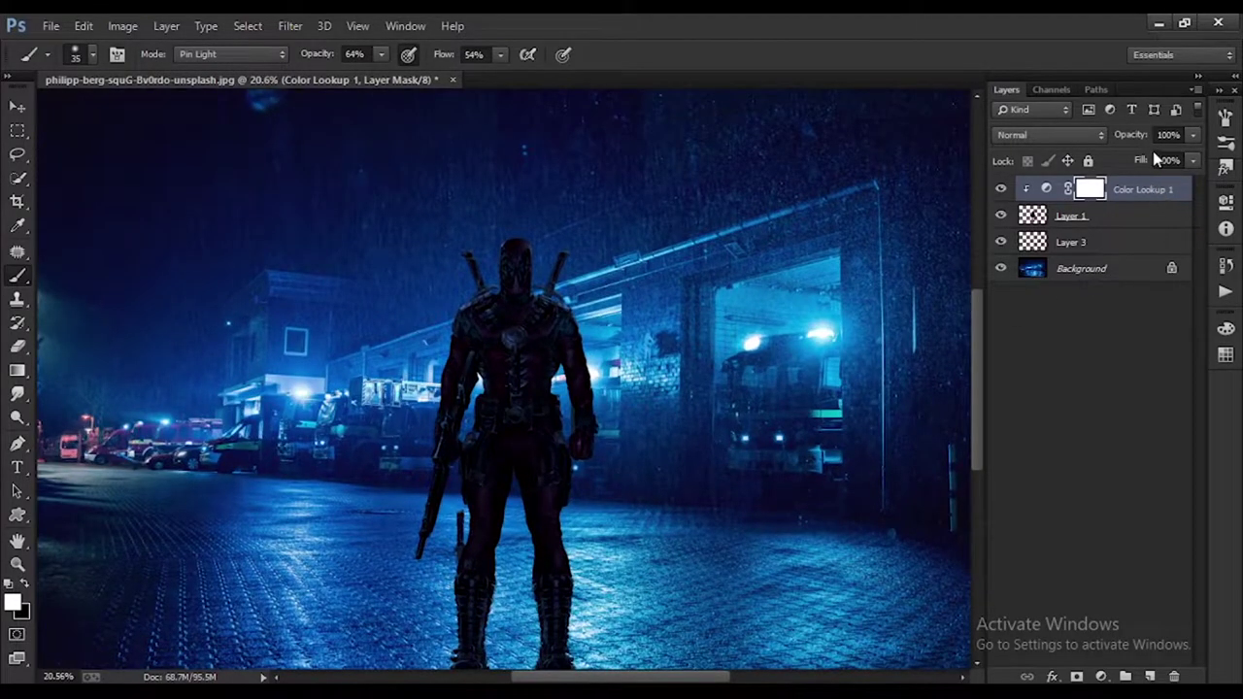
{"action": "mouse_move", "coordinate": [1133, 140]}
{"action": "left_mouse_down"}
{"action": "mouse_move", "coordinate": [1098, 144]}
{"action": "mouse_move", "coordinate": [1132, 141]}
{"action": "left_mouse_up"}
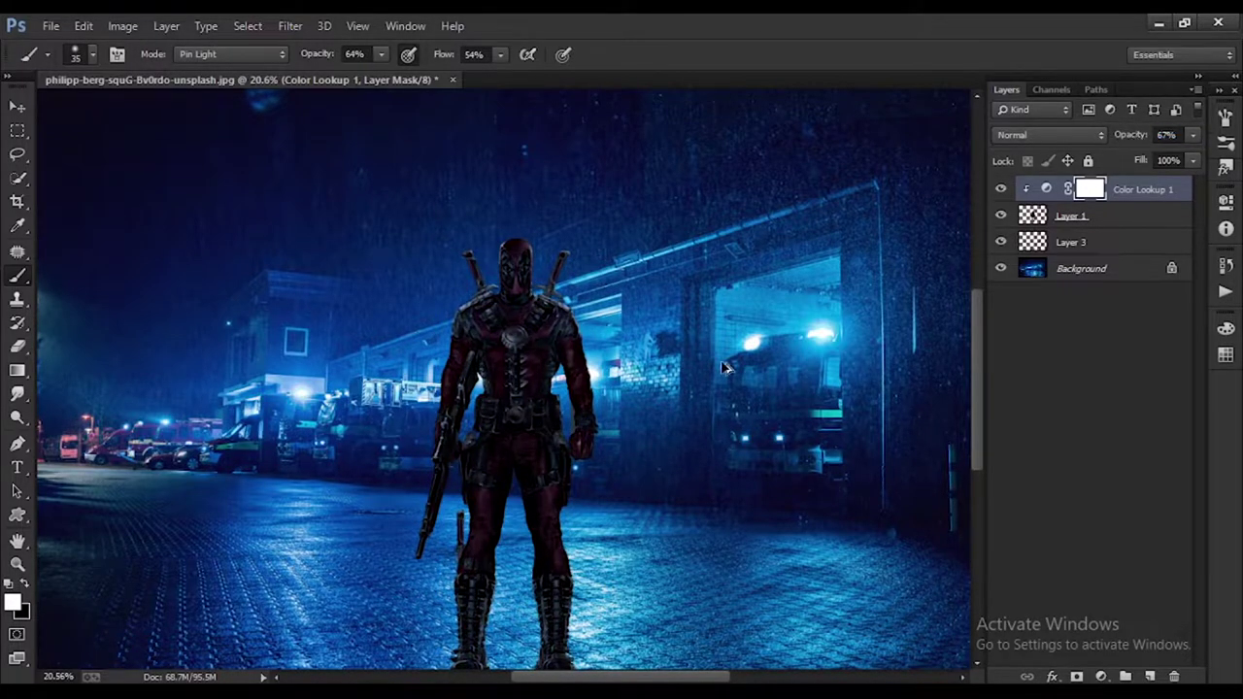
{"action": "scroll", "coordinate": [670, 406], "scroll_direction": "down", "scroll_amount": 1}
{"action": "scroll", "coordinate": [582, 423], "scroll_direction": "up", "scroll_amount": 1}
{"action": "scroll", "coordinate": [543, 428], "scroll_direction": "up", "scroll_amount": 1}
{"action": "scroll", "coordinate": [539, 430], "scroll_direction": "down", "scroll_amount": 1}
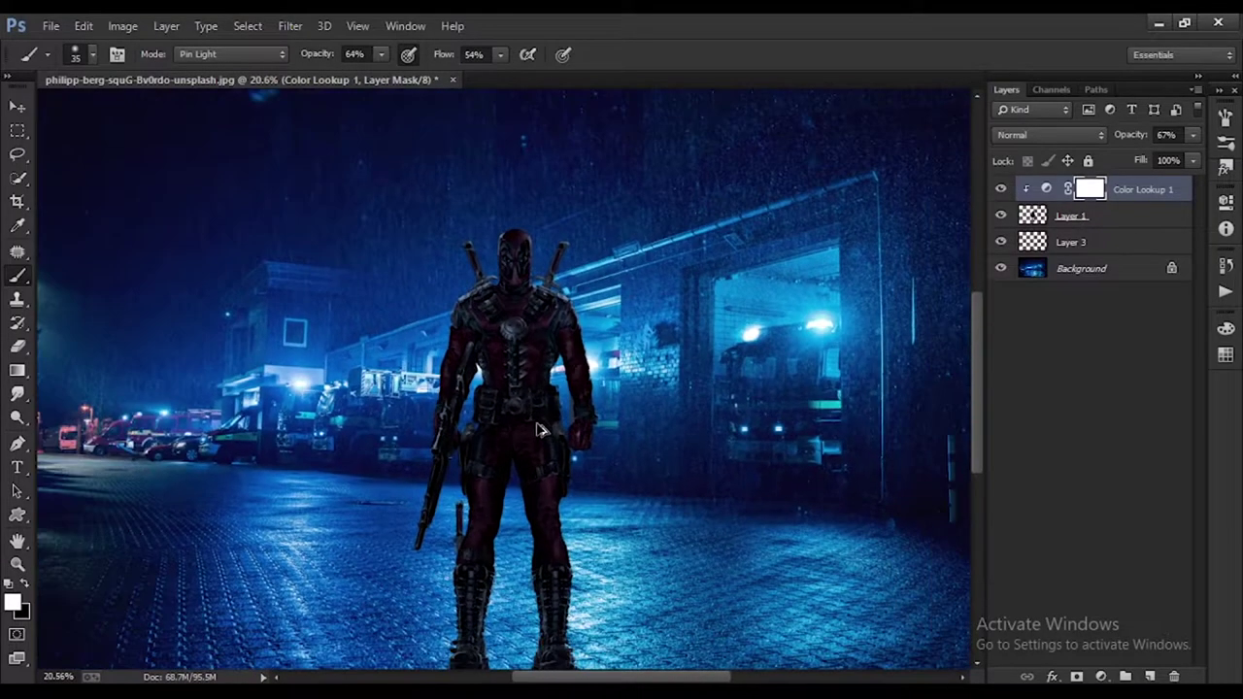
{"action": "scroll", "coordinate": [539, 431], "scroll_direction": "down", "scroll_amount": 1}
{"action": "scroll", "coordinate": [535, 433], "scroll_direction": "up", "scroll_amount": 1}
{"action": "scroll", "coordinate": [529, 436], "scroll_direction": "up", "scroll_amount": 1}
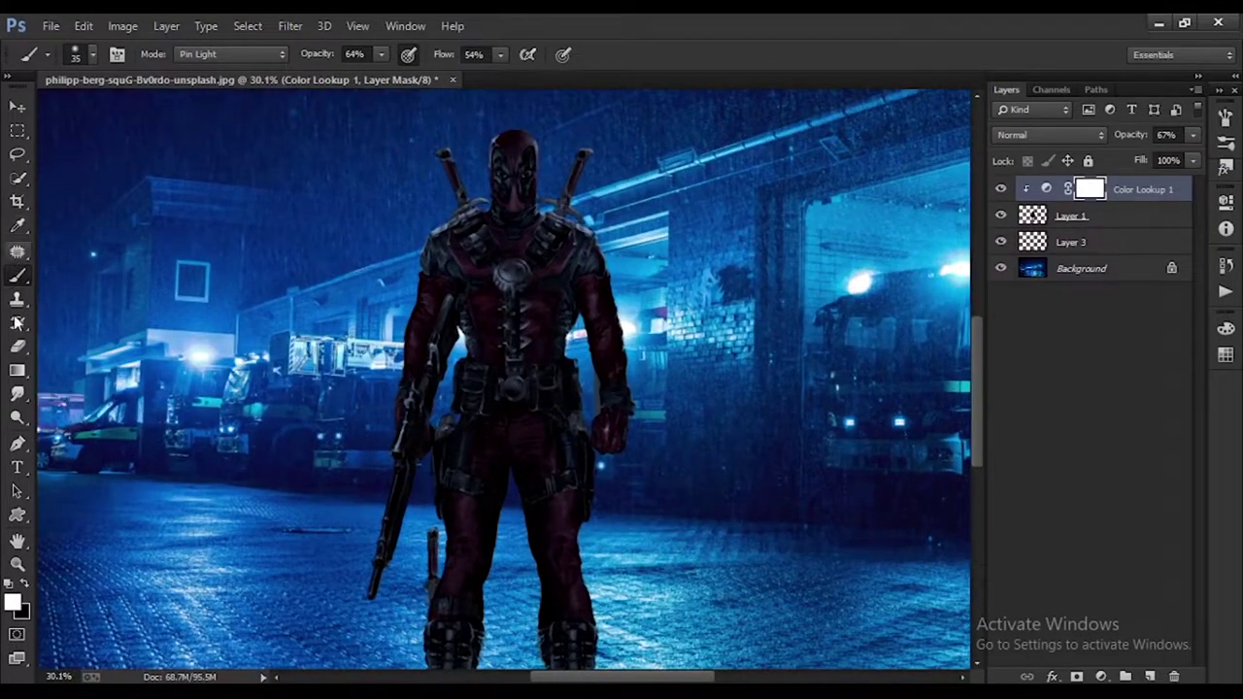
{"action": "scroll", "coordinate": [521, 223], "scroll_direction": "up", "scroll_amount": 6}
Step: Add a new layer clipped to the figure and sample a light blue from the background
{"action": "key", "text": "x"}
{"action": "left_click", "coordinate": [1151, 677]}
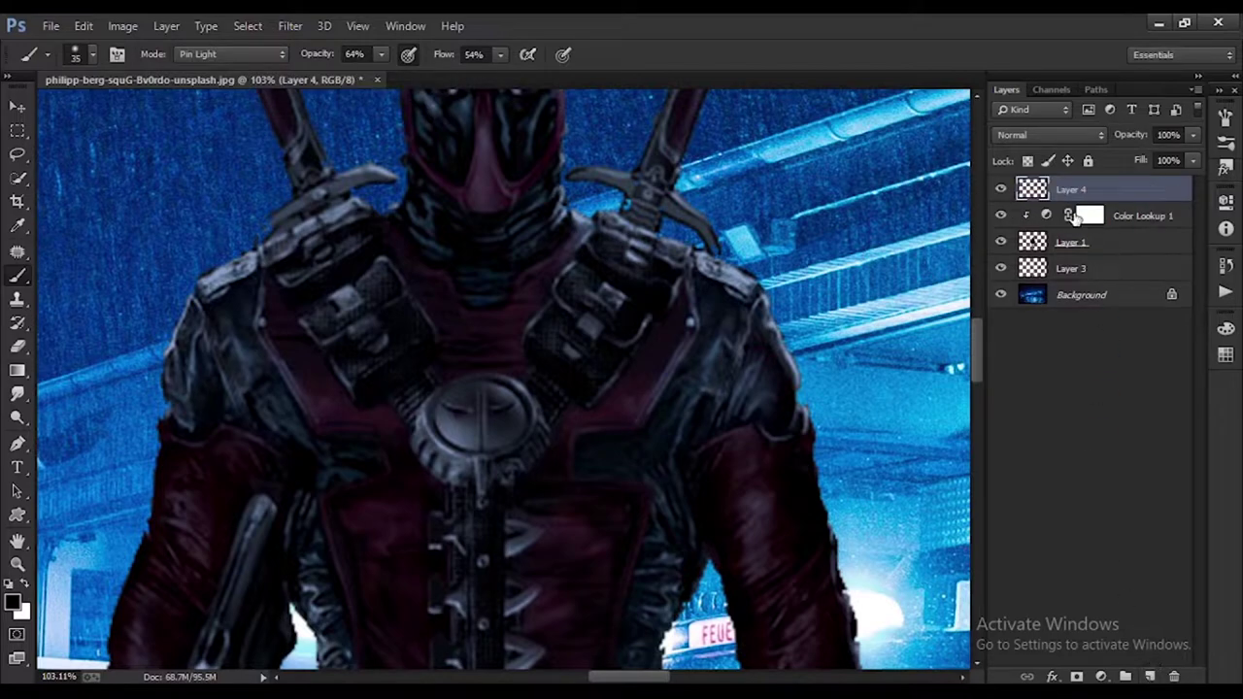
{"action": "left_click", "coordinate": [1073, 195], "text": "alt"}
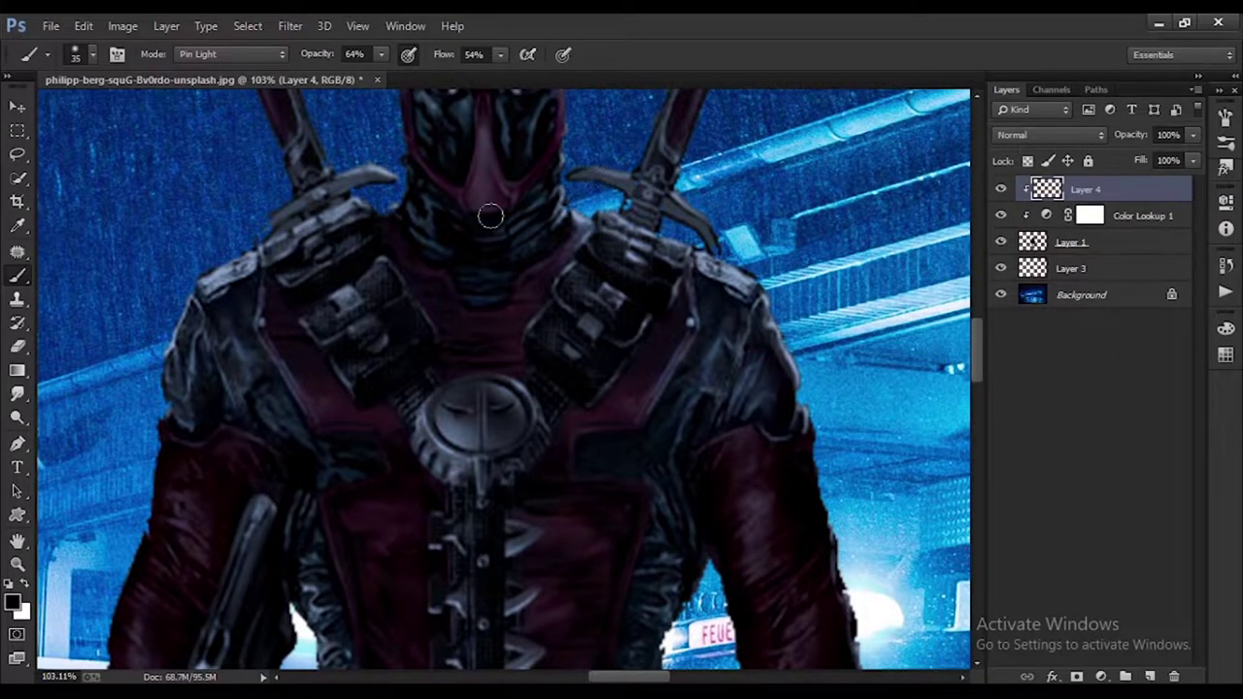
{"action": "left_click", "coordinate": [898, 519], "text": "alt"}
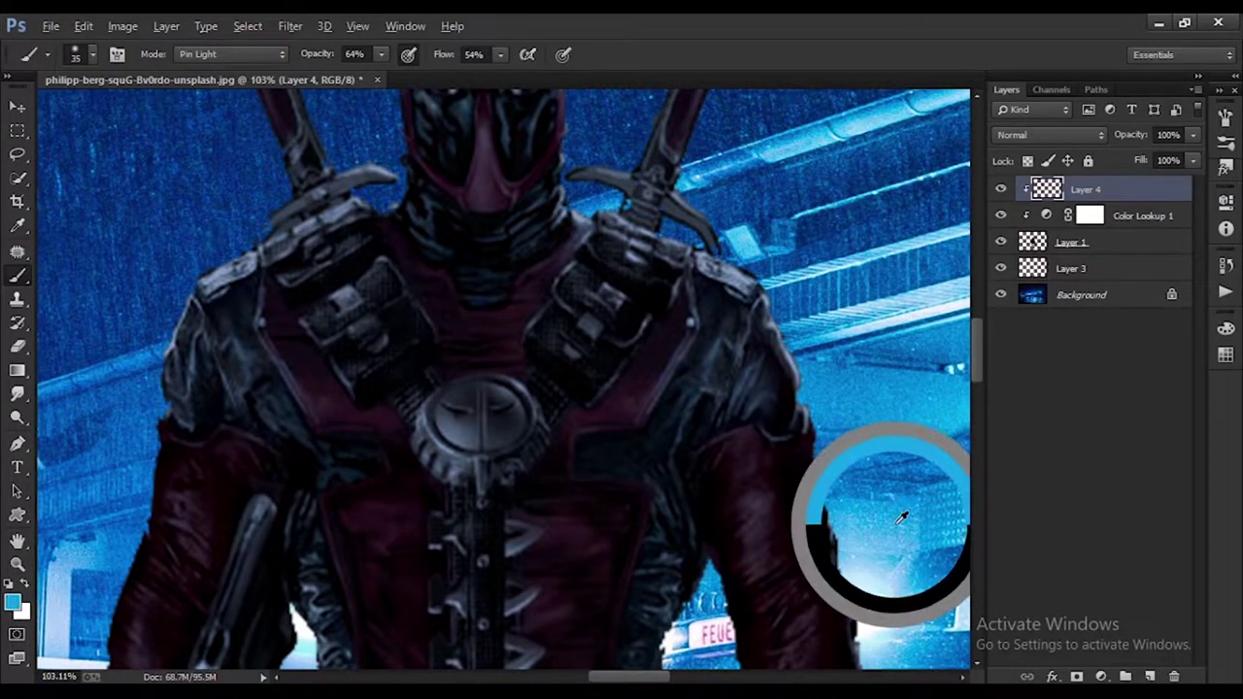
{"action": "left_click_drag", "start_coordinate": [700, 255], "coordinate": [745, 280]}
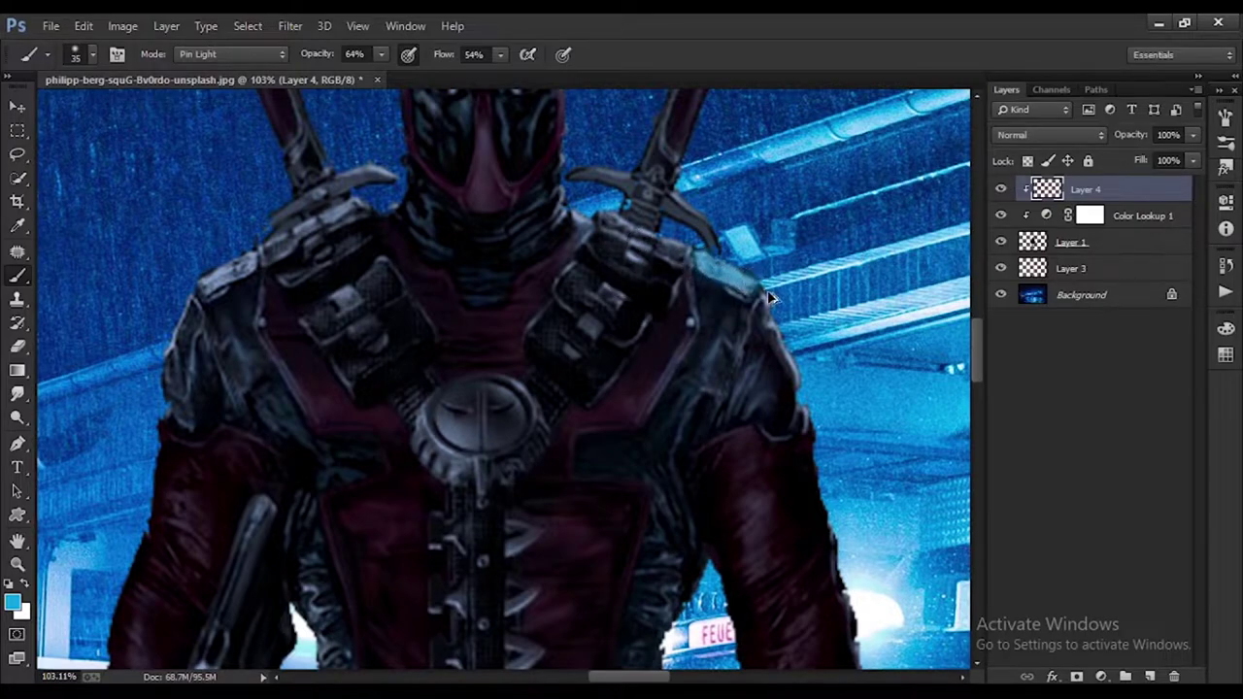
{"action": "key", "text": "ctrl+z"}
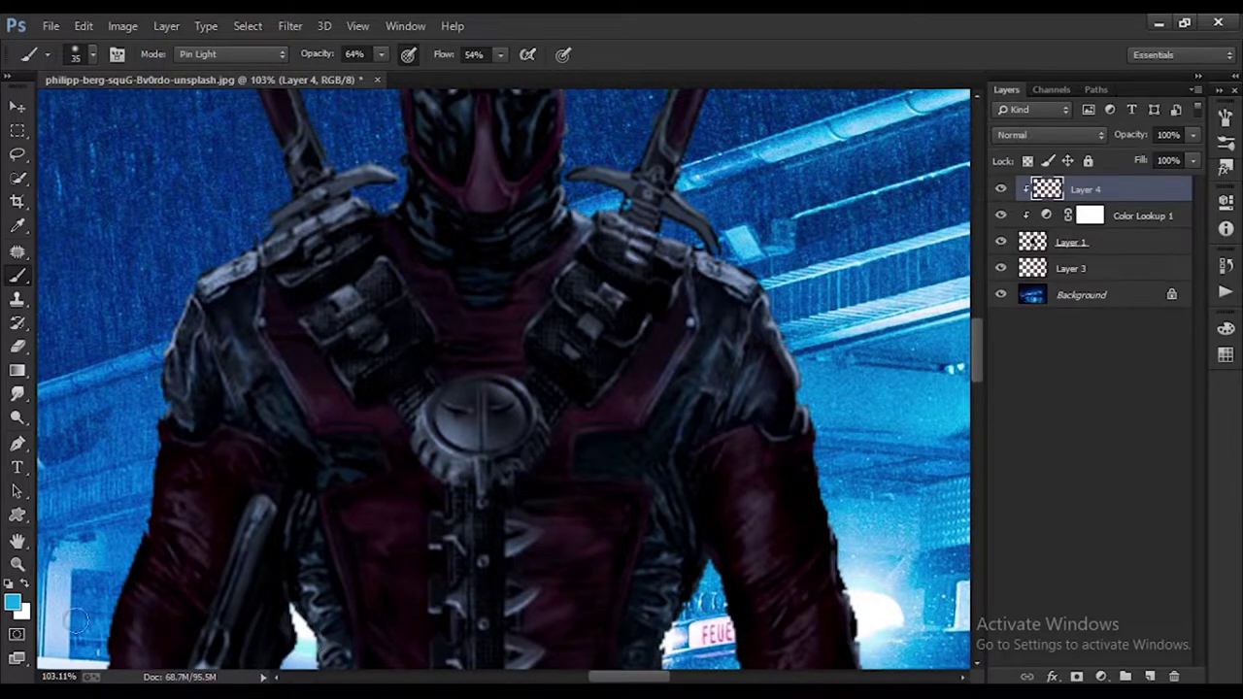
Step: Paint blue rim light along the figure's arm edge, then enlarge the brush slightly
{"action": "left_click", "coordinate": [1093, 222]}
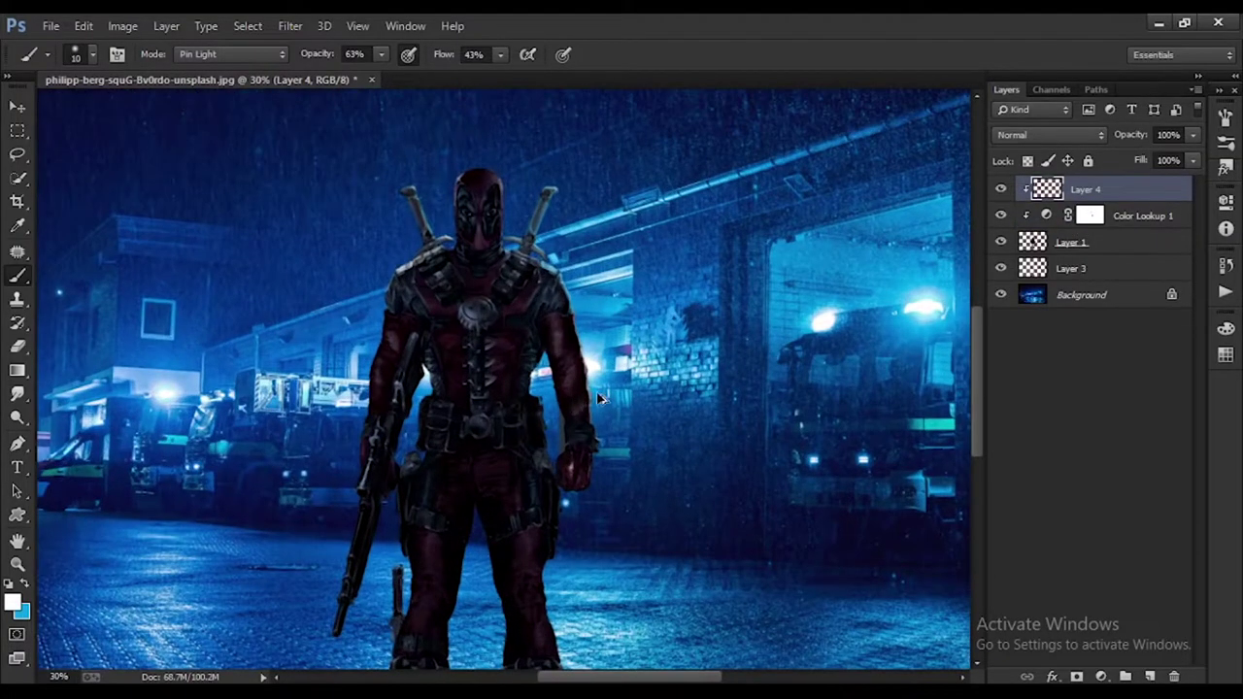
{"action": "scroll", "coordinate": [575, 316], "scroll_direction": "up", "scroll_amount": 2}
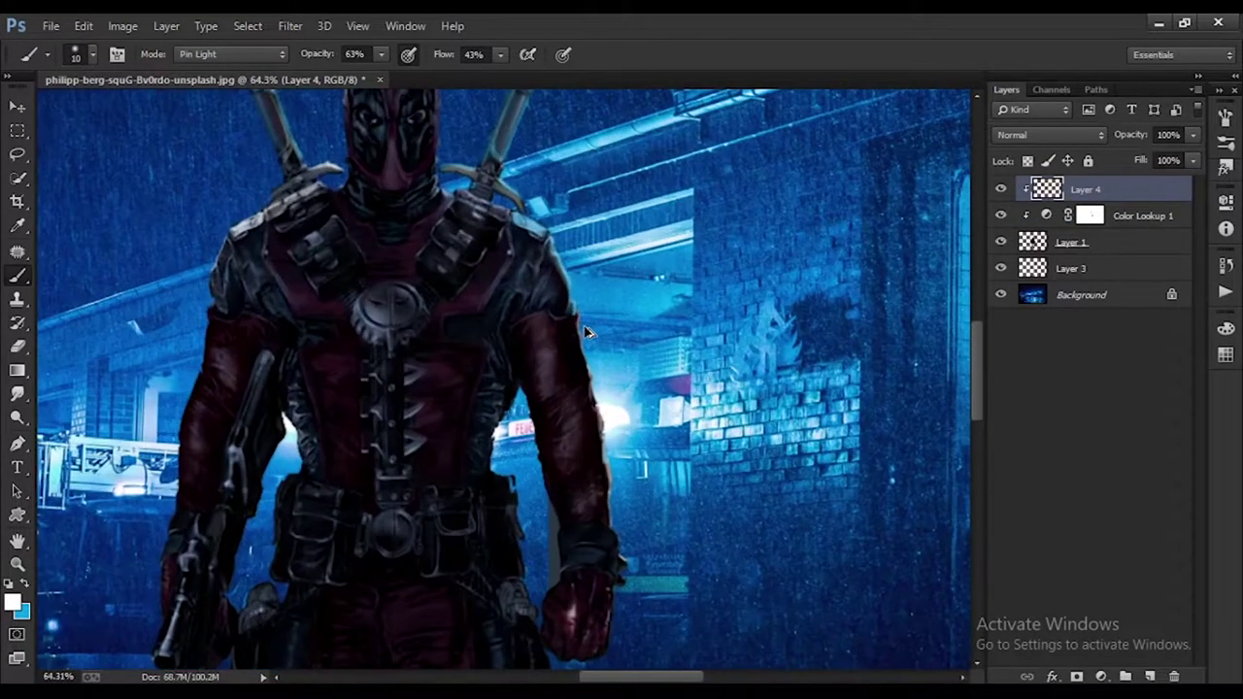
{"action": "scroll", "coordinate": [583, 335], "scroll_direction": "up", "scroll_amount": 2}
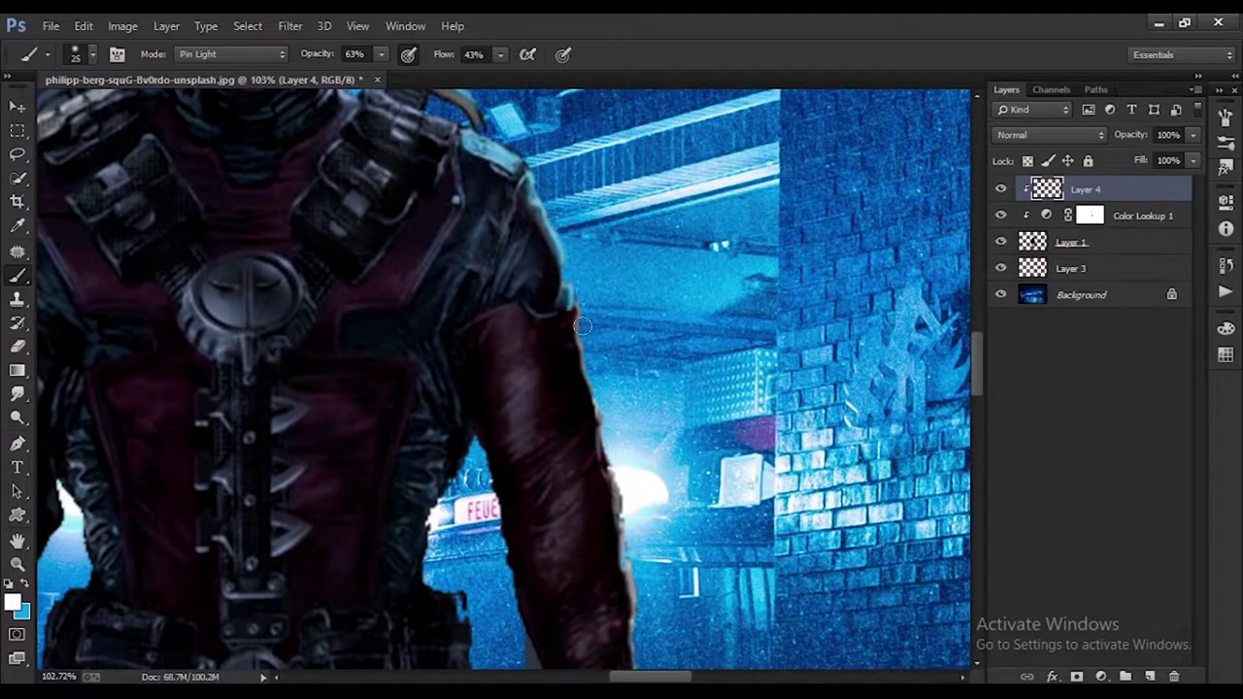
{"action": "left_click_drag", "start_coordinate": [576, 309], "coordinate": [632, 519]}
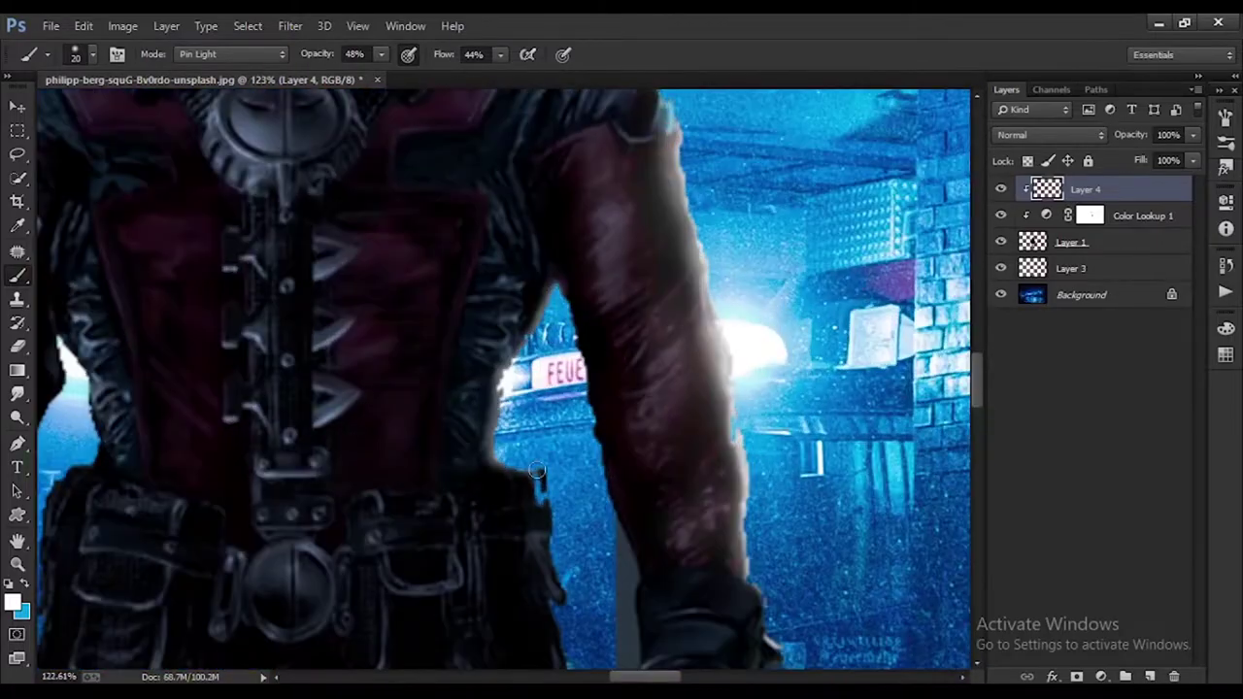
{"action": "scroll", "coordinate": [546, 416], "scroll_direction": "down", "scroll_amount": 3}
{"action": "key", "text": "bracketright"}
{"action": "scroll", "coordinate": [583, 408], "scroll_direction": "down", "scroll_amount": 2}
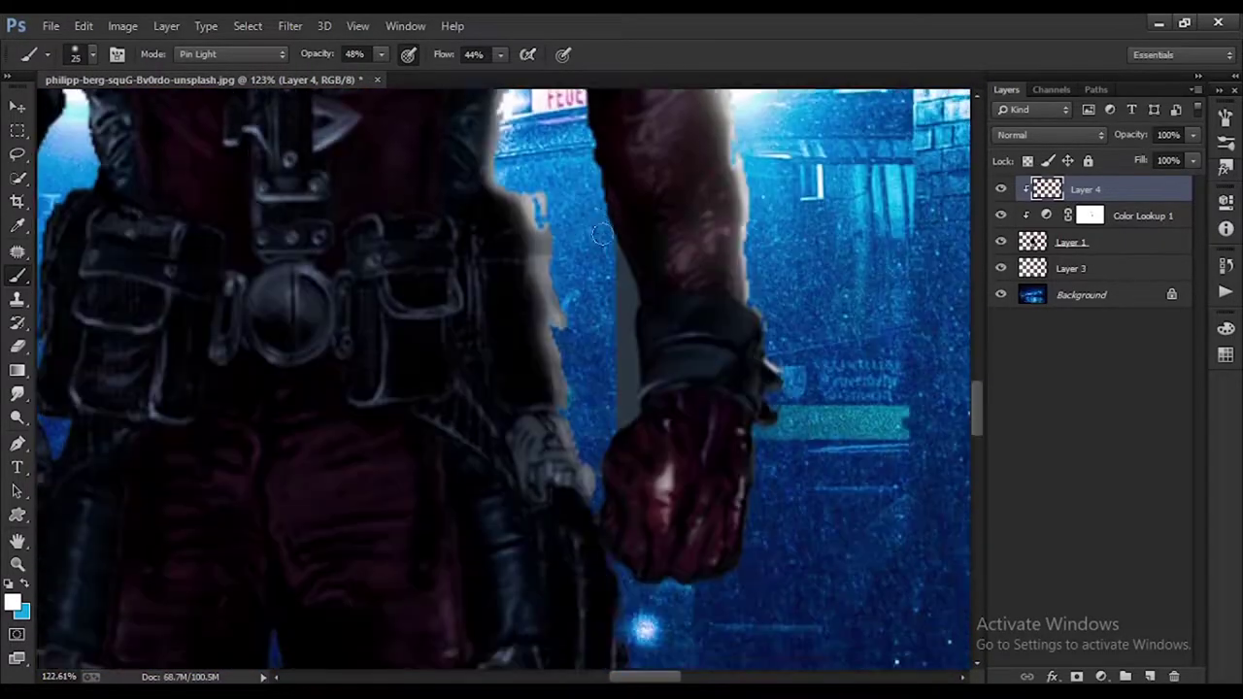
{"action": "scroll", "coordinate": [621, 399], "scroll_direction": "down", "scroll_amount": 5}
{"action": "scroll", "coordinate": [680, 388], "scroll_direction": "down", "scroll_amount": 1}
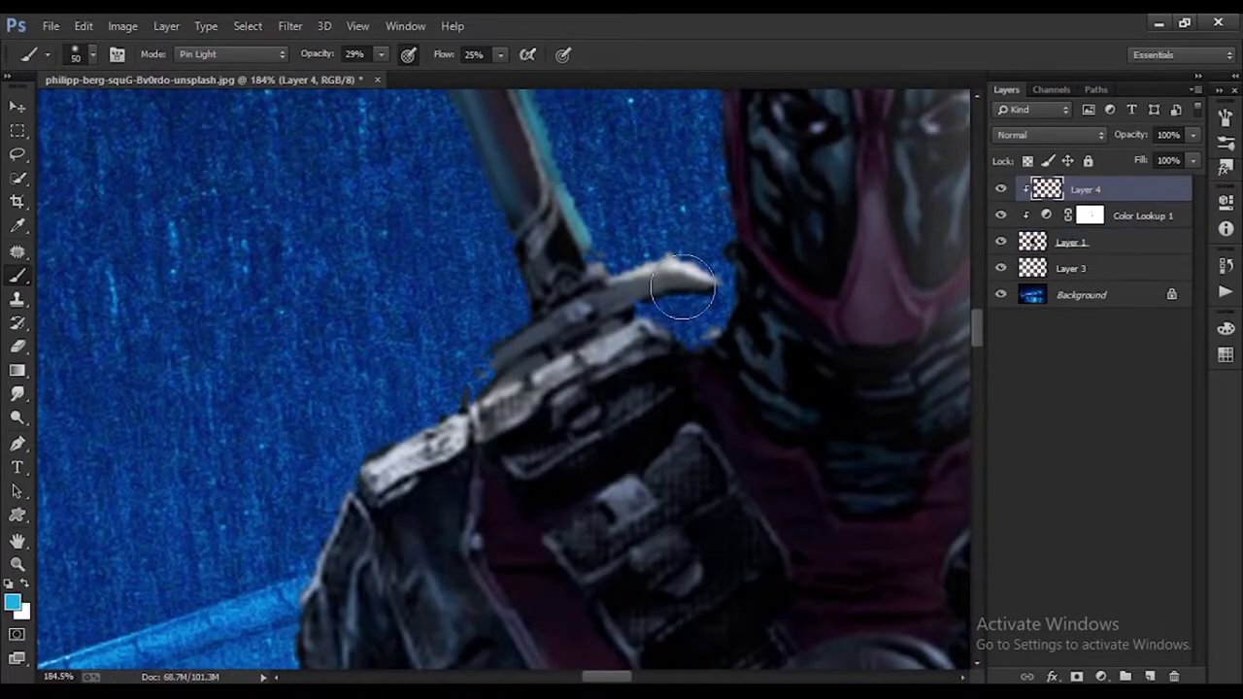
Step: Raise the brush opacity to 44% and fit the whole image in view
{"action": "left_click_drag", "start_coordinate": [321, 60], "coordinate": [442, 58]}
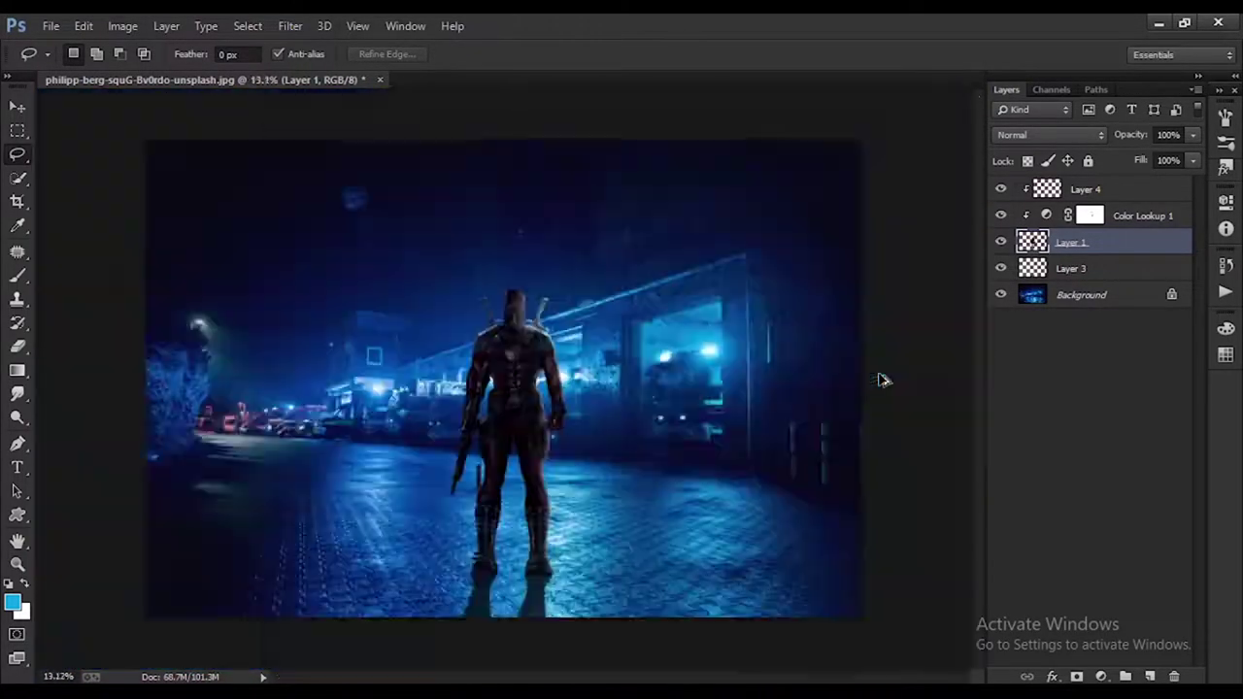
{"action": "scroll", "coordinate": [453, 620], "scroll_direction": "down", "scroll_amount": 5}
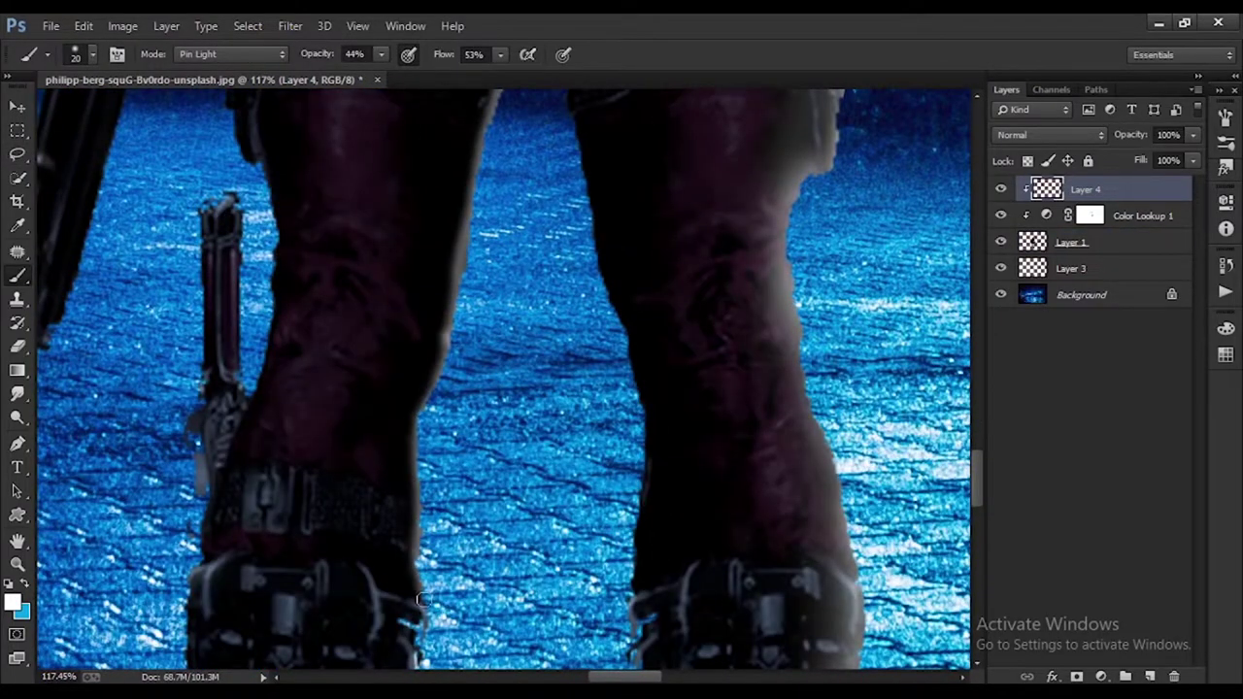
{"action": "scroll", "coordinate": [452, 485], "scroll_direction": "down", "scroll_amount": 5}
{"action": "scroll", "coordinate": [452, 389], "scroll_direction": "down", "scroll_amount": 5}
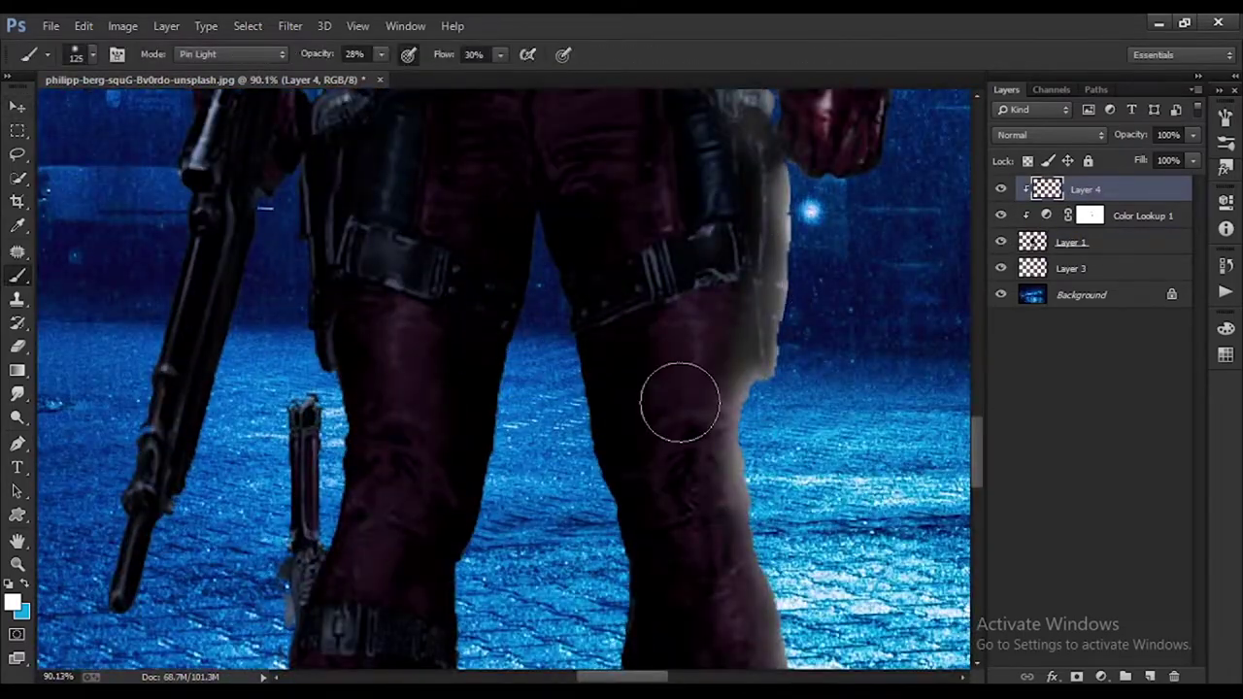
{"action": "key", "text": "ctrl+0"}
{"action": "scroll", "coordinate": [405, 148], "scroll_direction": "up", "scroll_amount": 2}
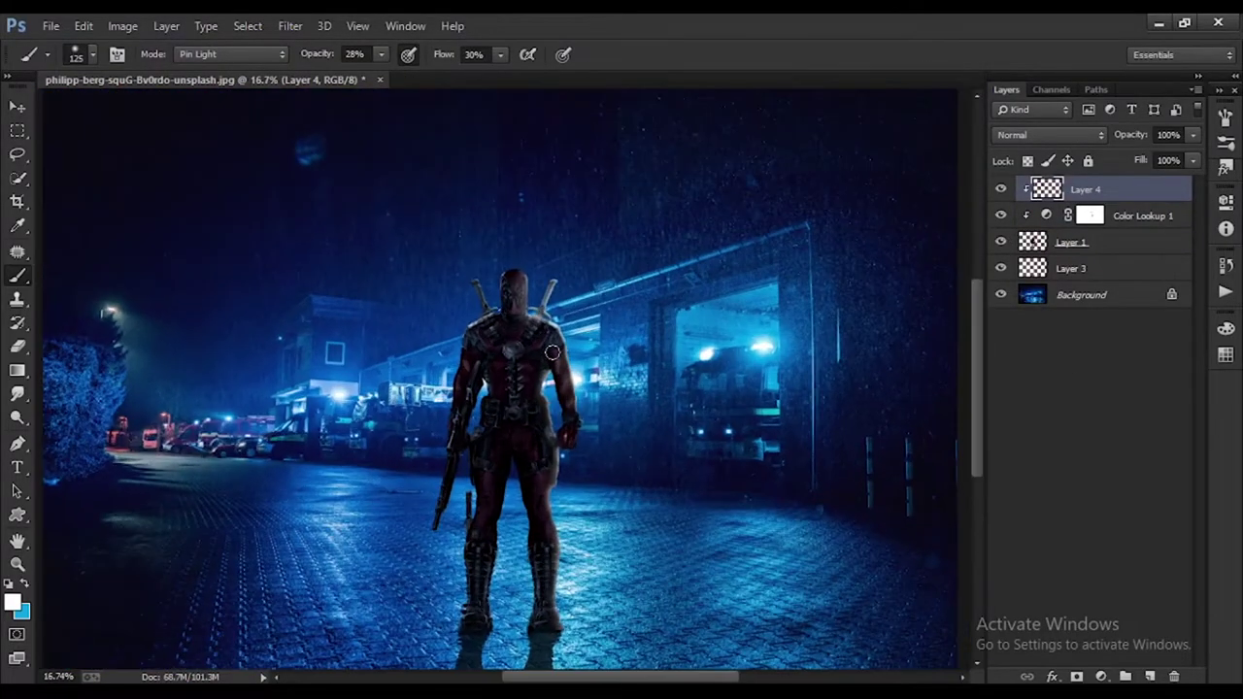
{"action": "scroll", "coordinate": [405, 149], "scroll_direction": "up", "scroll_amount": 2}
{"action": "scroll", "coordinate": [405, 149], "scroll_direction": "up", "scroll_amount": 2}
{"action": "scroll", "coordinate": [418, 292], "scroll_direction": "down", "scroll_amount": 3}
{"action": "scroll", "coordinate": [427, 388], "scroll_direction": "down", "scroll_amount": 2}
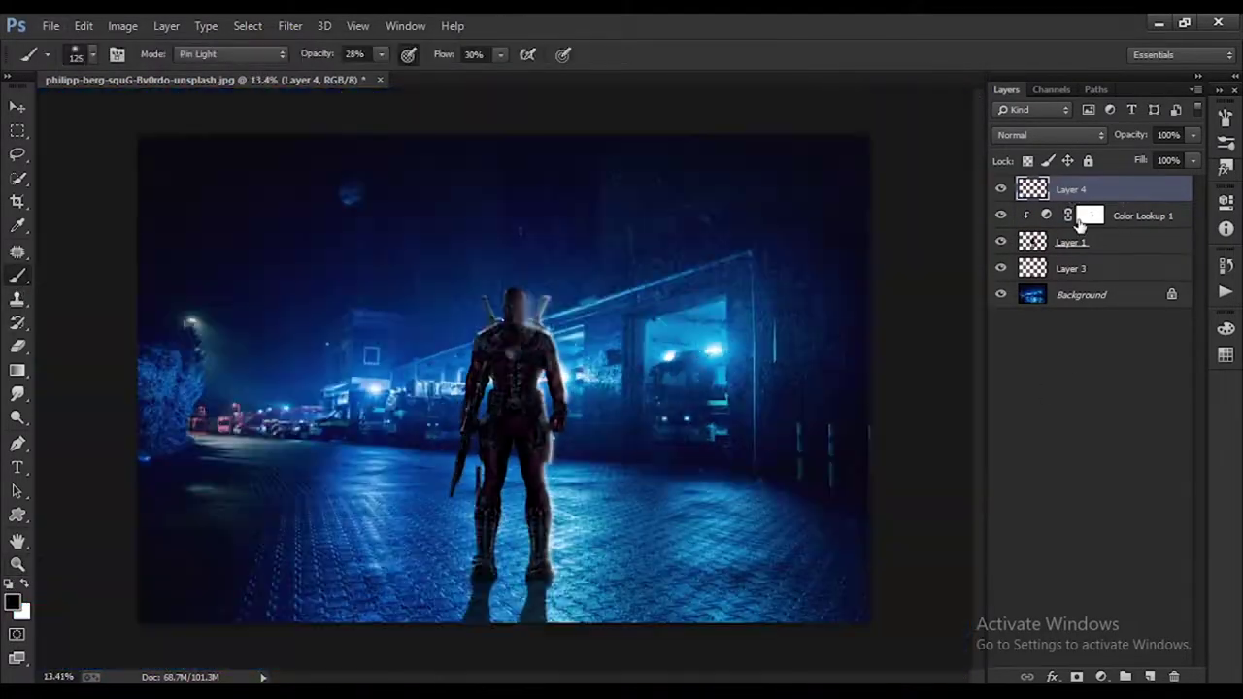
{"action": "scroll", "coordinate": [443, 501], "scroll_direction": "up", "scroll_amount": 3}
Step: Add a new layer above Layer 4 and enlarge the brush substantially
{"action": "key", "text": "ctrl+shift+alt+n"}
{"action": "scroll", "coordinate": [443, 501], "scroll_direction": "down", "scroll_amount": 2}
{"action": "scroll", "coordinate": [466, 389], "scroll_direction": "down", "scroll_amount": 3}
{"action": "scroll", "coordinate": [491, 287], "scroll_direction": "up", "scroll_amount": 4}
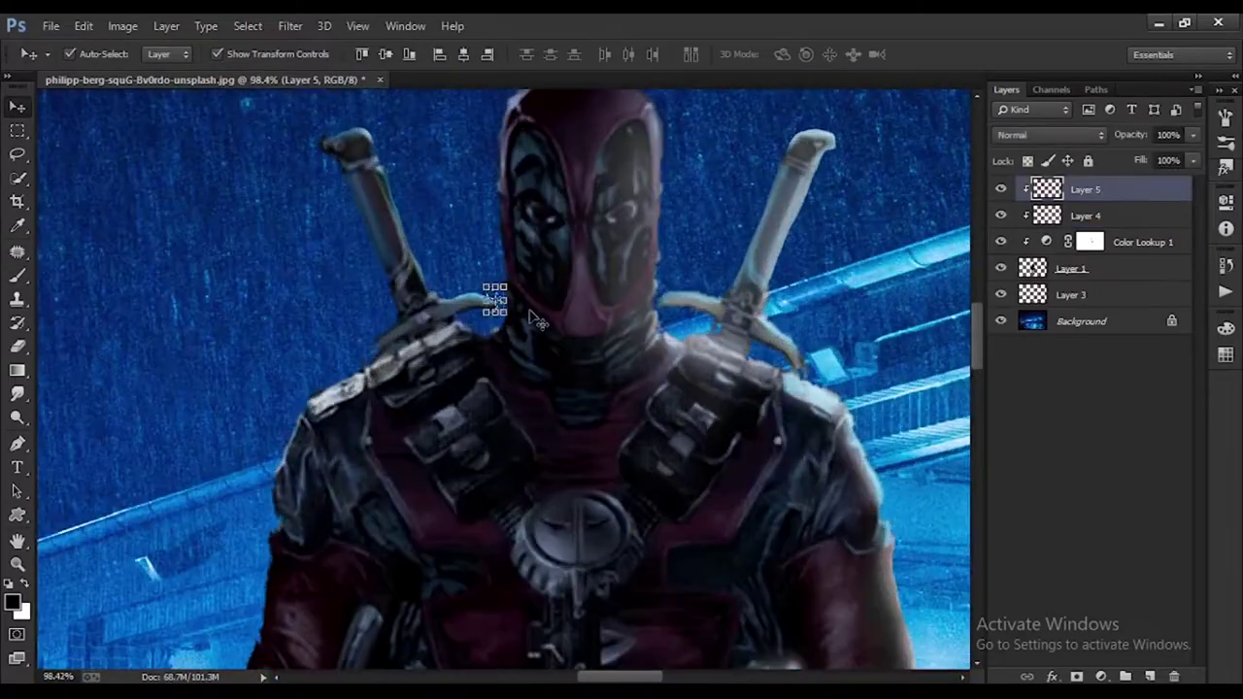
{"action": "scroll", "coordinate": [657, 340], "scroll_direction": "down", "scroll_amount": 1}
{"action": "scroll", "coordinate": [657, 340], "scroll_direction": "down", "scroll_amount": 4}
{"action": "scroll", "coordinate": [626, 327], "scroll_direction": "up", "scroll_amount": 3}
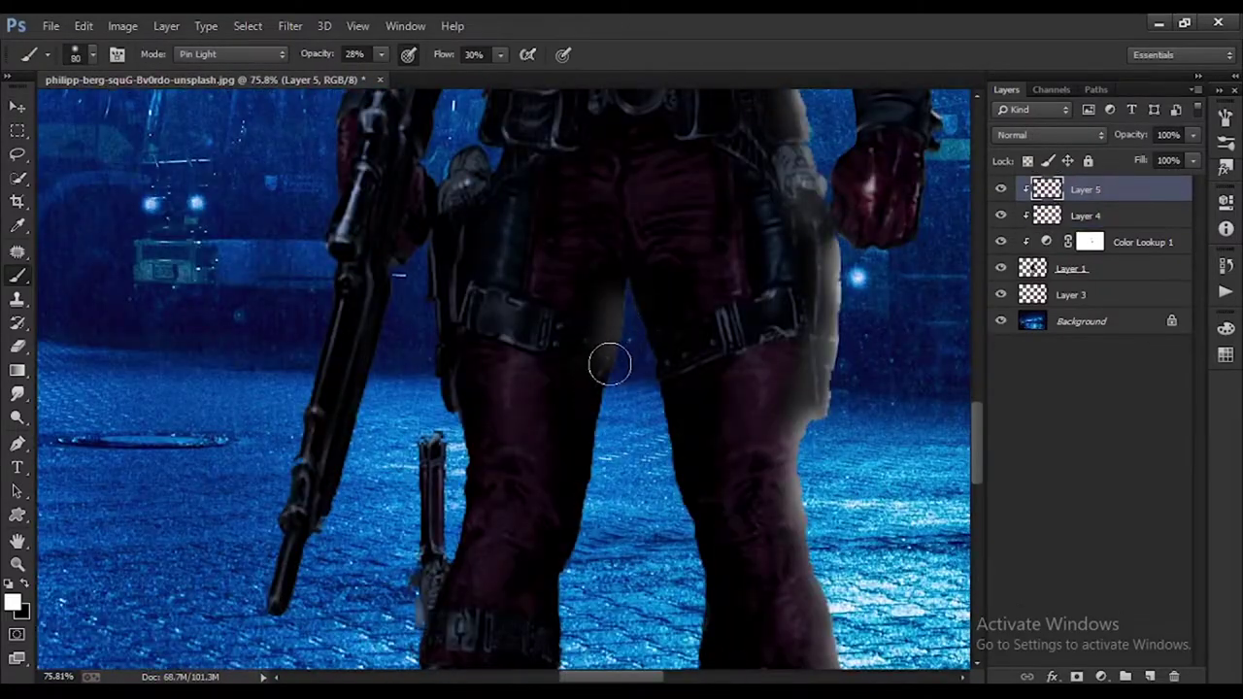
{"action": "key", "text": "bracketright"}
{"action": "key", "text": "bracketright"}
{"action": "key", "text": "bracketright"}
{"action": "scroll", "coordinate": [592, 282], "scroll_direction": "down", "scroll_amount": 3}
{"action": "scroll", "coordinate": [593, 281], "scroll_direction": "down", "scroll_amount": 5}
{"action": "scroll", "coordinate": [582, 292], "scroll_direction": "down", "scroll_amount": 3}
{"action": "scroll", "coordinate": [656, 288], "scroll_direction": "up", "scroll_amount": 4}
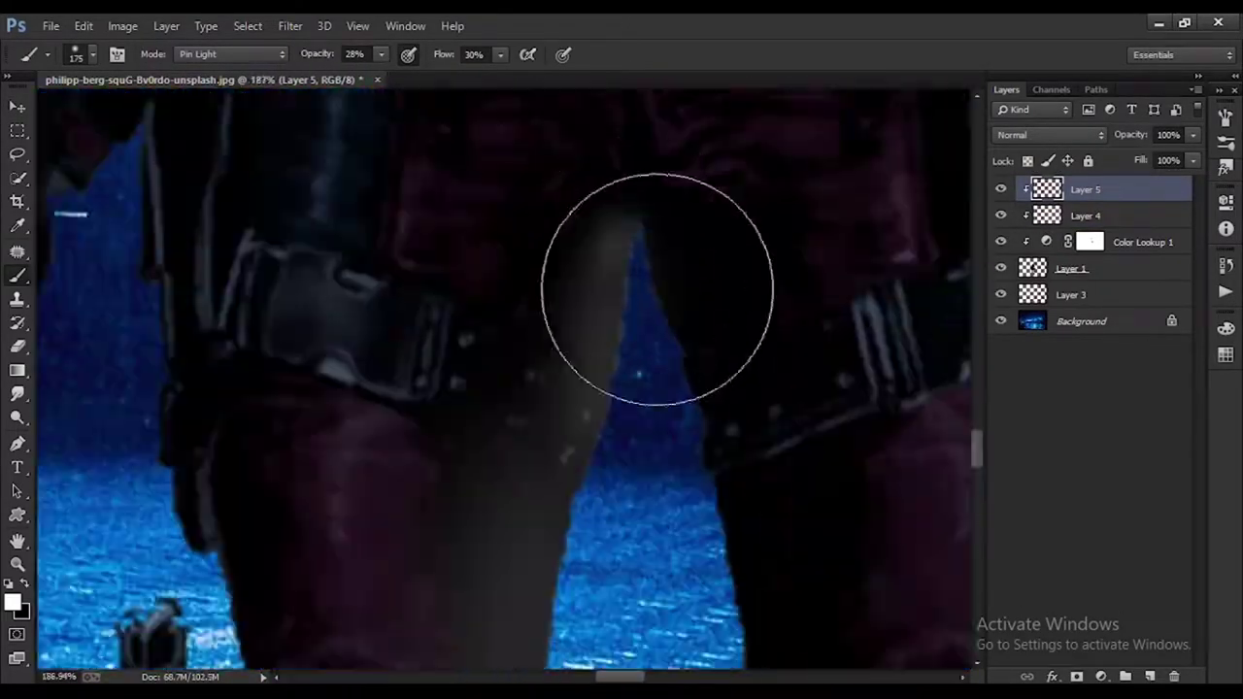
{"action": "scroll", "coordinate": [607, 400], "scroll_direction": "down", "scroll_amount": 3}
Step: Set the Pin Light brush to 53% opacity and paint white highlights on the swords and shoulders
{"action": "key", "text": "5"}
{"action": "key", "text": "3"}
{"action": "scroll", "coordinate": [583, 369], "scroll_direction": "down", "scroll_amount": 2}
{"action": "scroll", "coordinate": [563, 331], "scroll_direction": "down", "scroll_amount": 3}
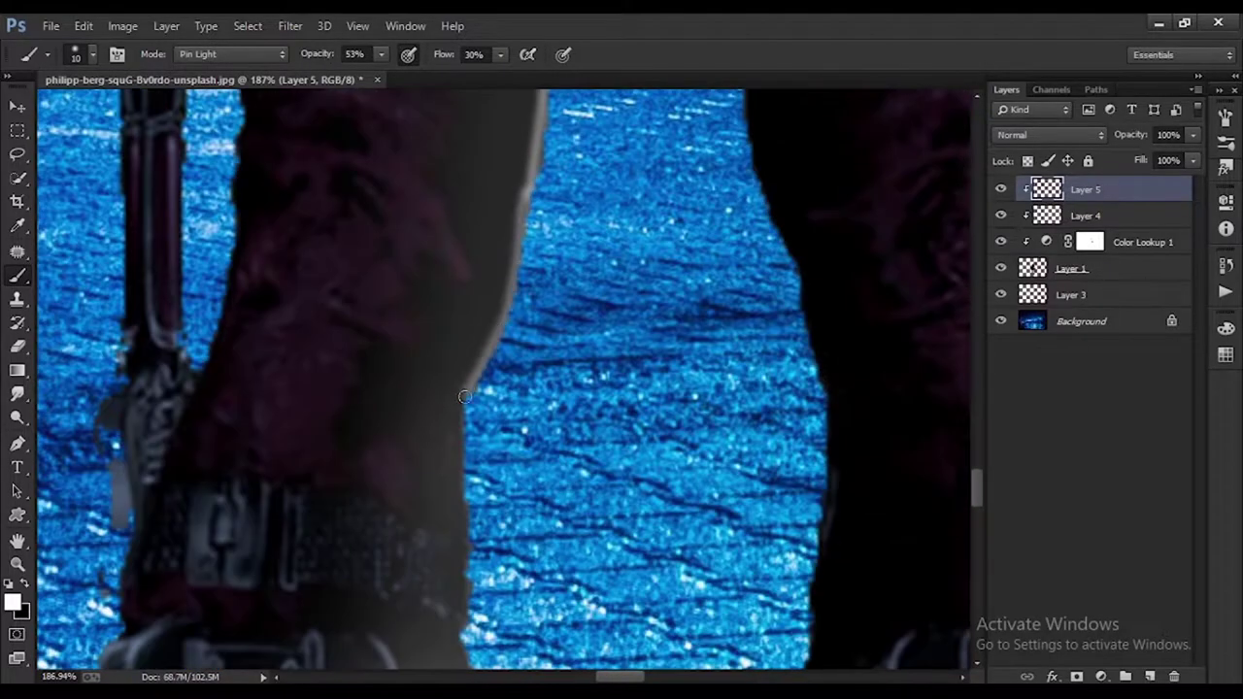
{"action": "scroll", "coordinate": [521, 258], "scroll_direction": "down", "scroll_amount": 3}
{"action": "scroll", "coordinate": [505, 282], "scroll_direction": "down", "scroll_amount": 3}
{"action": "scroll", "coordinate": [466, 311], "scroll_direction": "down", "scroll_amount": 2}
{"action": "scroll", "coordinate": [427, 350], "scroll_direction": "down", "scroll_amount": 3}
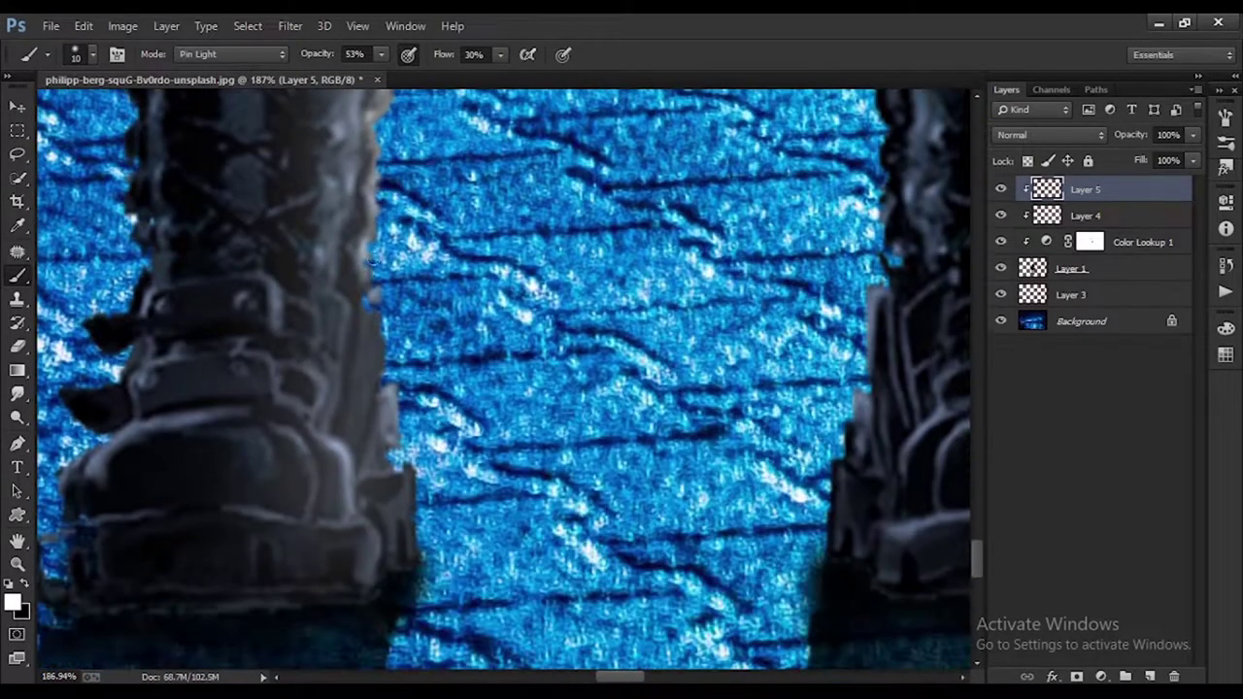
{"action": "scroll", "coordinate": [380, 391], "scroll_direction": "down", "scroll_amount": 2}
{"action": "scroll", "coordinate": [402, 420], "scroll_direction": "up", "scroll_amount": 3}
{"action": "scroll", "coordinate": [544, 311], "scroll_direction": "up", "scroll_amount": 2}
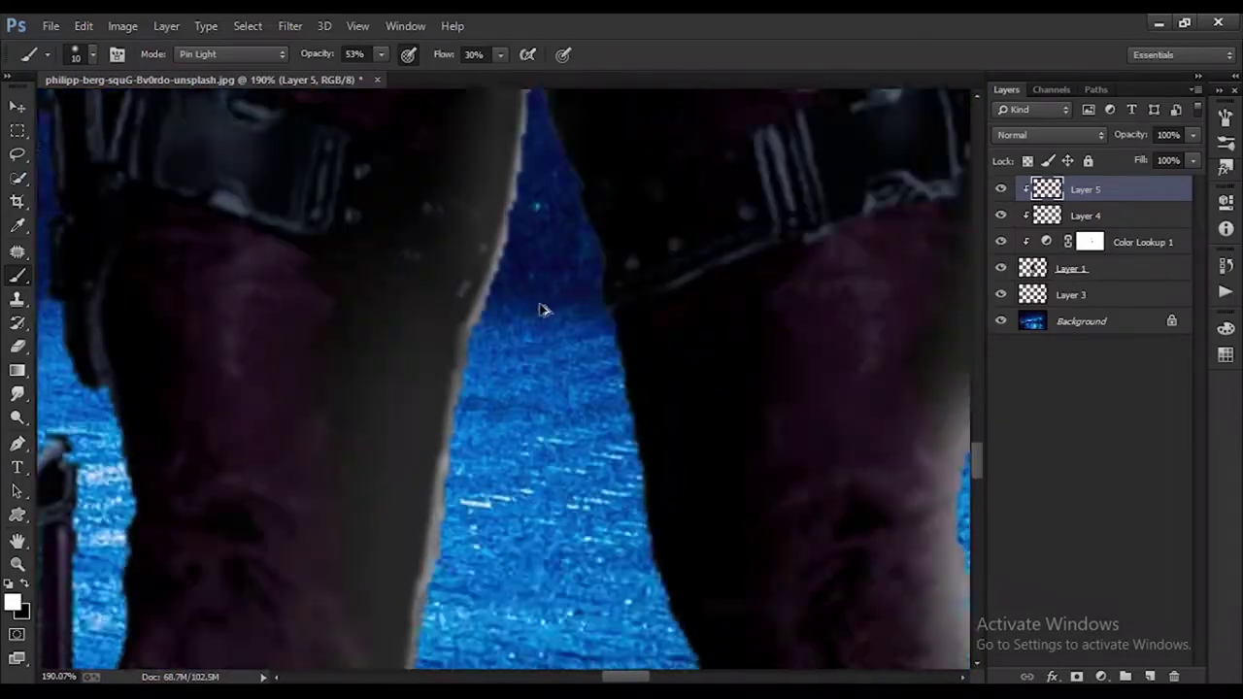
{"action": "scroll", "coordinate": [543, 311], "scroll_direction": "up", "scroll_amount": 3}
{"action": "scroll", "coordinate": [544, 311], "scroll_direction": "up", "scroll_amount": 1}
{"action": "scroll", "coordinate": [566, 332], "scroll_direction": "down", "scroll_amount": 4}
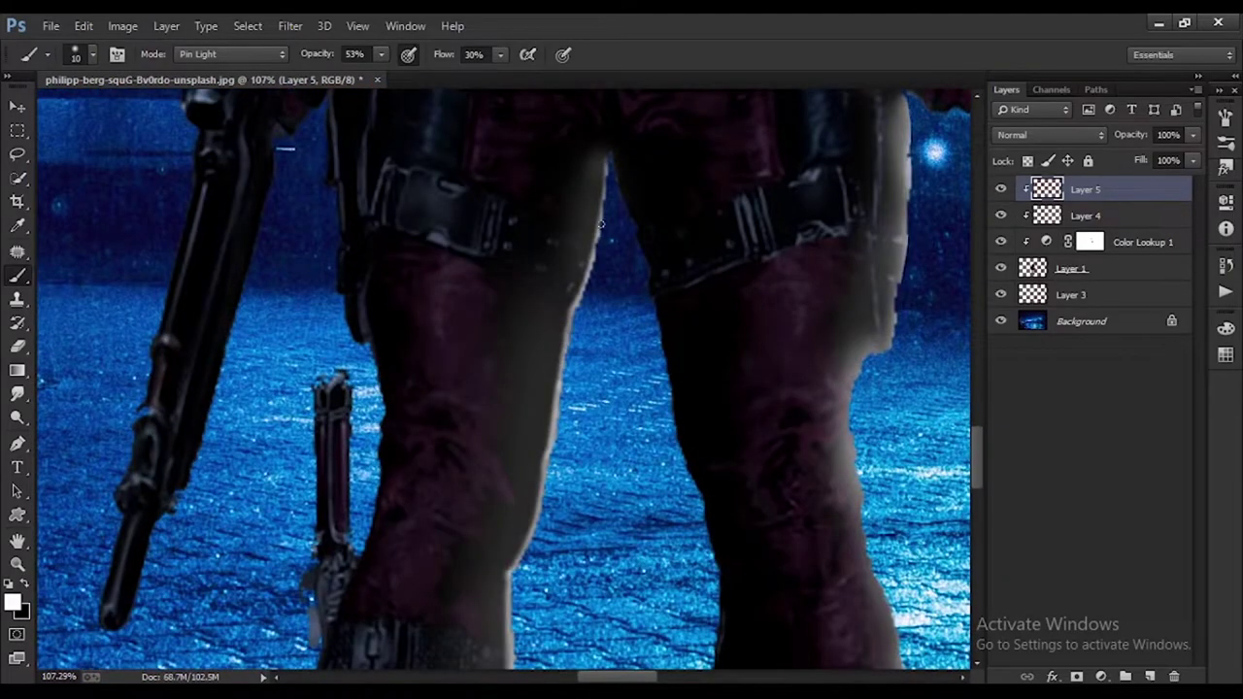
{"action": "scroll", "coordinate": [600, 224], "scroll_direction": "down", "scroll_amount": 4}
{"action": "scroll", "coordinate": [525, 292], "scroll_direction": "up", "scroll_amount": 1}
{"action": "scroll", "coordinate": [417, 320], "scroll_direction": "up", "scroll_amount": 4}
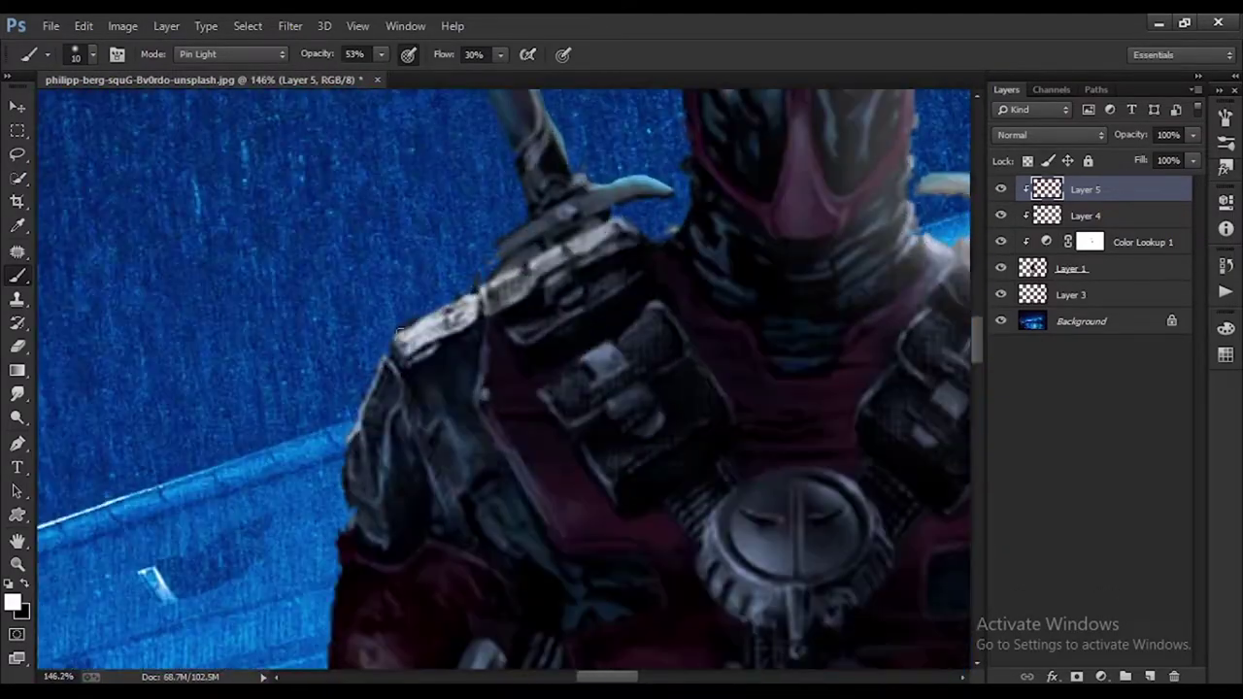
{"action": "scroll", "coordinate": [598, 246], "scroll_direction": "up", "scroll_amount": 3}
{"action": "scroll", "coordinate": [500, 315], "scroll_direction": "up", "scroll_amount": 2}
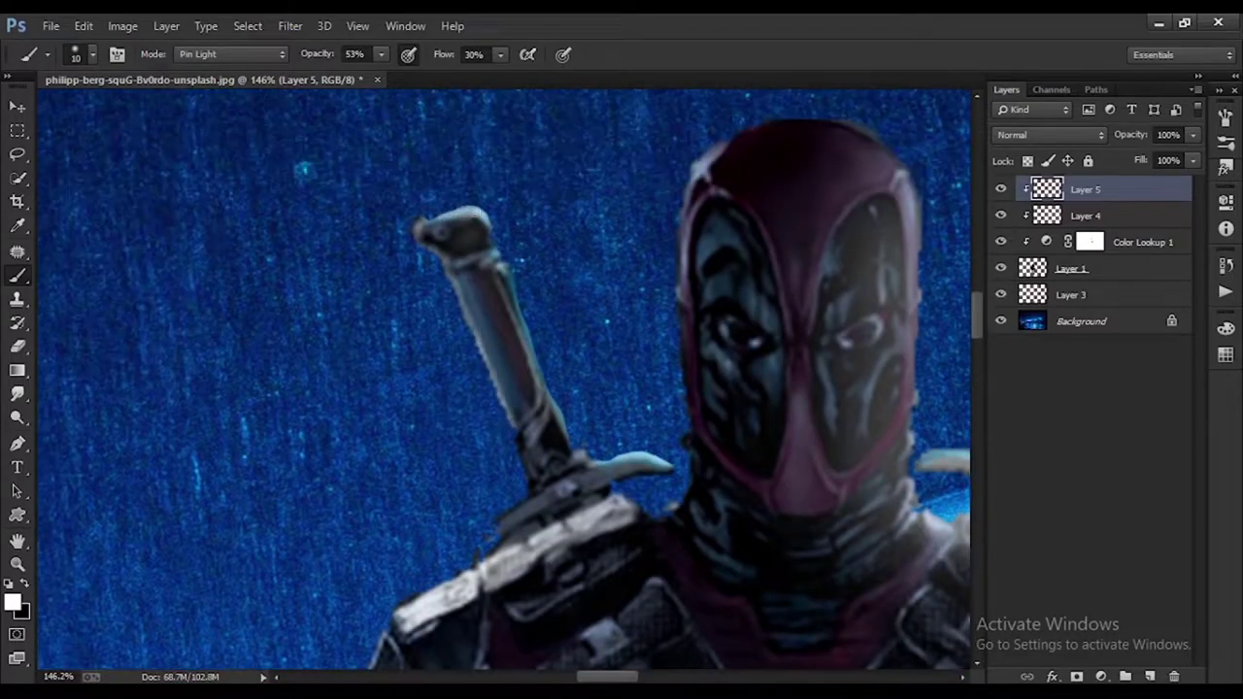
{"action": "scroll", "coordinate": [614, 355], "scroll_direction": "down", "scroll_amount": 2}
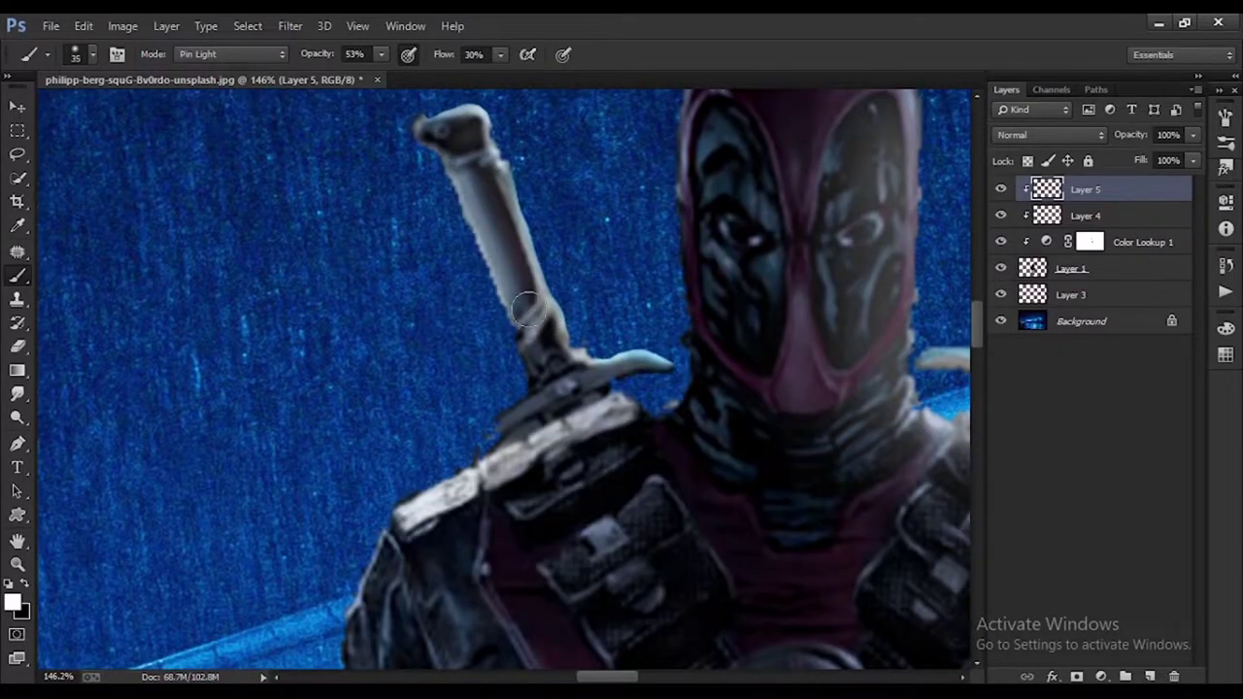
{"action": "scroll", "coordinate": [524, 309], "scroll_direction": "down", "scroll_amount": 2}
{"action": "scroll", "coordinate": [524, 309], "scroll_direction": "down", "scroll_amount": 4}
{"action": "scroll", "coordinate": [549, 341], "scroll_direction": "up", "scroll_amount": 2}
{"action": "scroll", "coordinate": [549, 341], "scroll_direction": "up", "scroll_amount": 4}
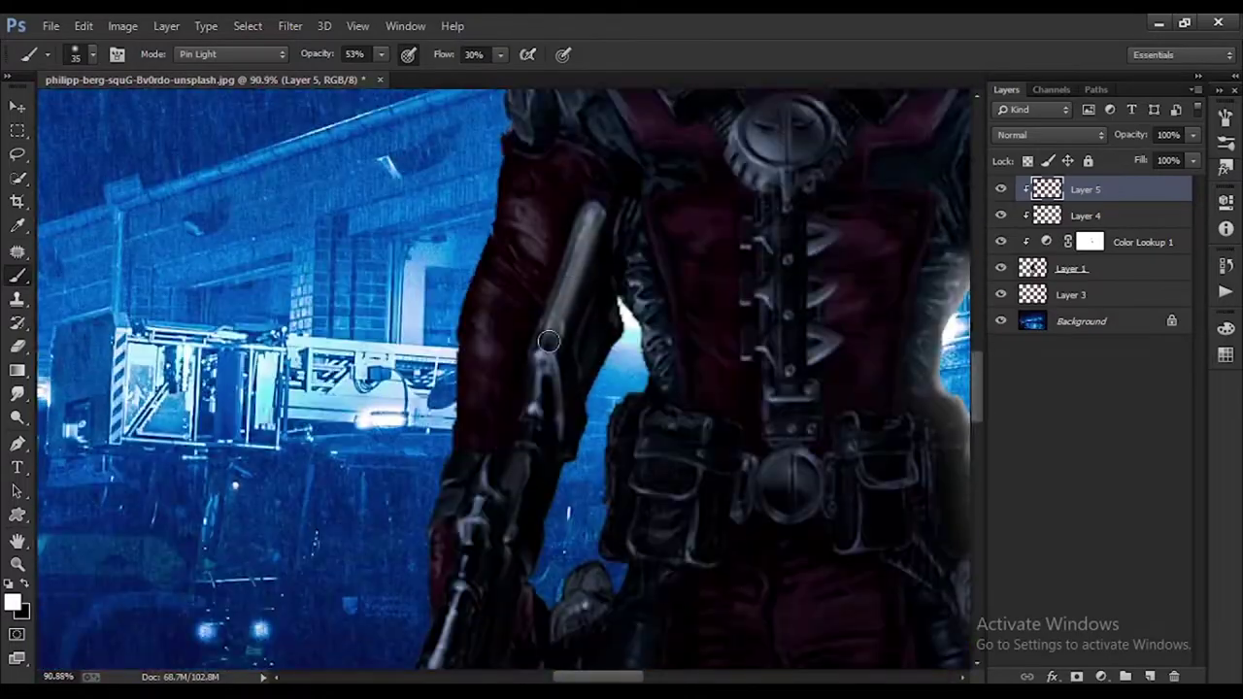
{"action": "scroll", "coordinate": [549, 341], "scroll_direction": "down", "scroll_amount": 2}
{"action": "scroll", "coordinate": [572, 373], "scroll_direction": "up", "scroll_amount": 2}
Step: Paint finer white edge highlights with a smaller brush, and add an empty Layer 6 on top
{"action": "key", "text": "bracketleft"}
{"action": "key", "text": "bracketleft"}
{"action": "key", "text": "bracketleft"}
{"action": "scroll", "coordinate": [566, 444], "scroll_direction": "up", "scroll_amount": 2}
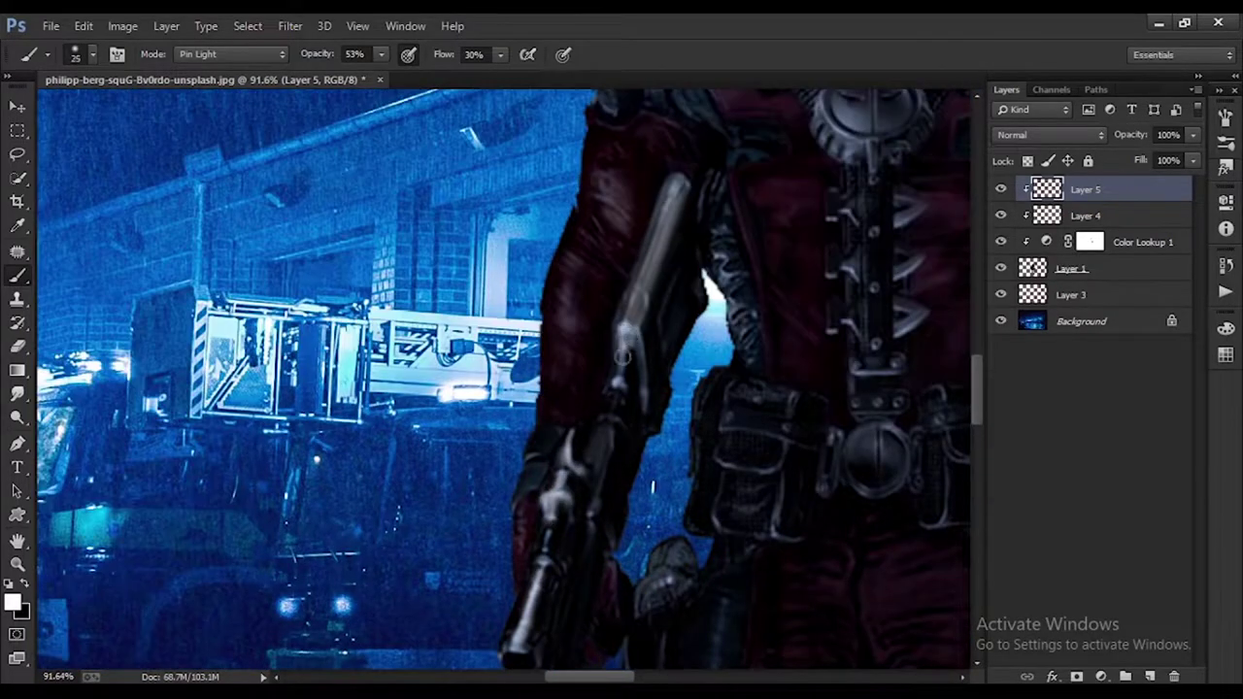
{"action": "scroll", "coordinate": [566, 444], "scroll_direction": "down", "scroll_amount": 4}
{"action": "scroll", "coordinate": [573, 369], "scroll_direction": "up", "scroll_amount": 4}
{"action": "scroll", "coordinate": [583, 267], "scroll_direction": "down", "scroll_amount": 3}
{"action": "key", "text": "bracketleft"}
{"action": "scroll", "coordinate": [584, 267], "scroll_direction": "up", "scroll_amount": 5}
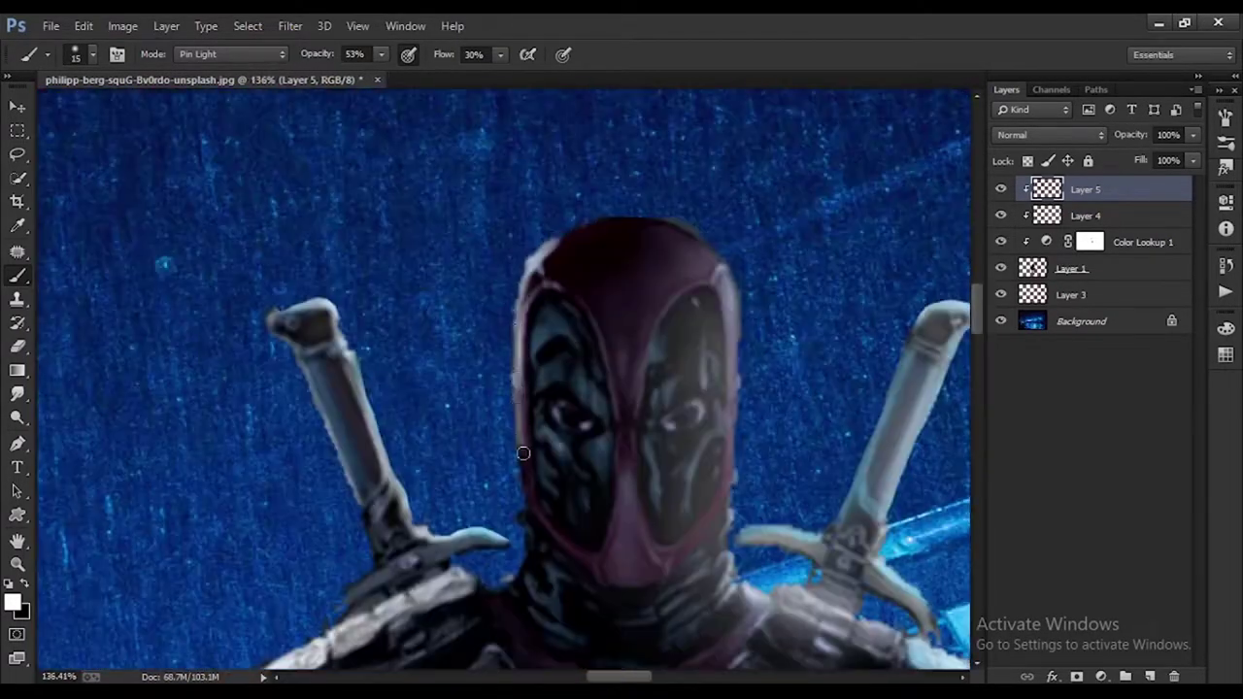
{"action": "scroll", "coordinate": [583, 267], "scroll_direction": "up", "scroll_amount": 1}
{"action": "scroll", "coordinate": [792, 397], "scroll_direction": "down", "scroll_amount": 5}
{"action": "scroll", "coordinate": [729, 443], "scroll_direction": "up", "scroll_amount": 6}
{"action": "key", "text": "bracketleft"}
{"action": "key", "text": "bracketleft"}
{"action": "key", "text": "bracketleft"}
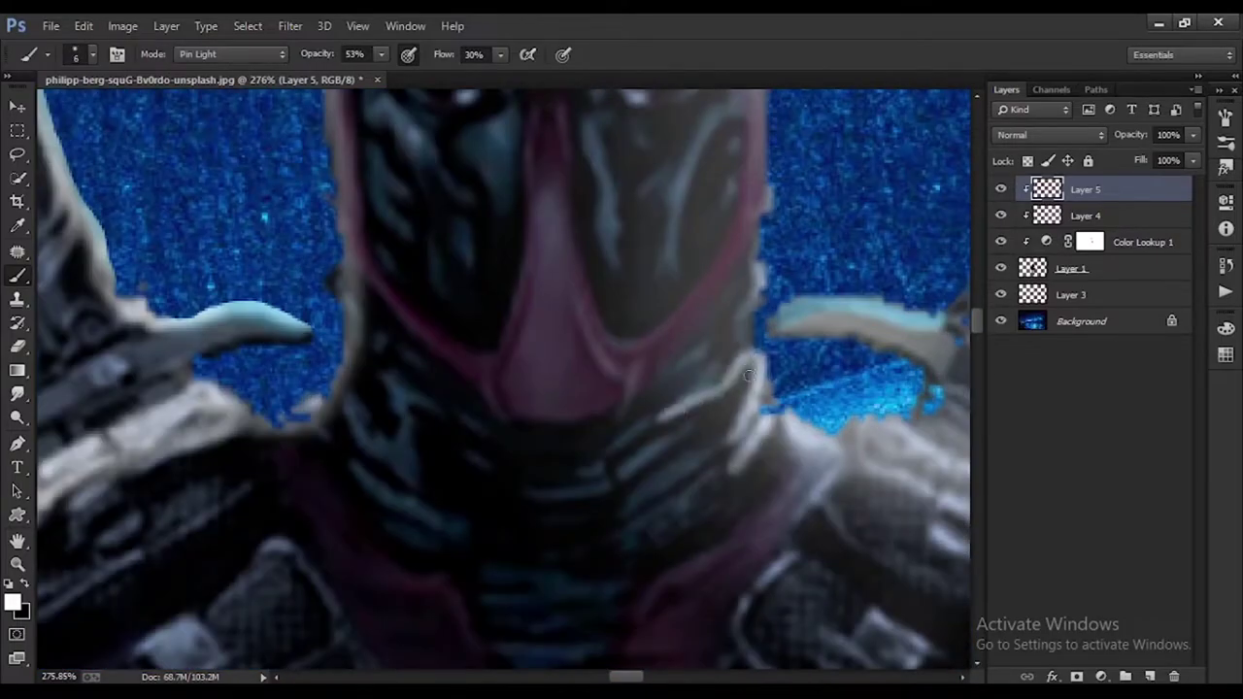
{"action": "scroll", "coordinate": [749, 374], "scroll_direction": "down", "scroll_amount": 2}
{"action": "scroll", "coordinate": [777, 406], "scroll_direction": "down", "scroll_amount": 3}
{"action": "scroll", "coordinate": [846, 291], "scroll_direction": "down", "scroll_amount": 2}
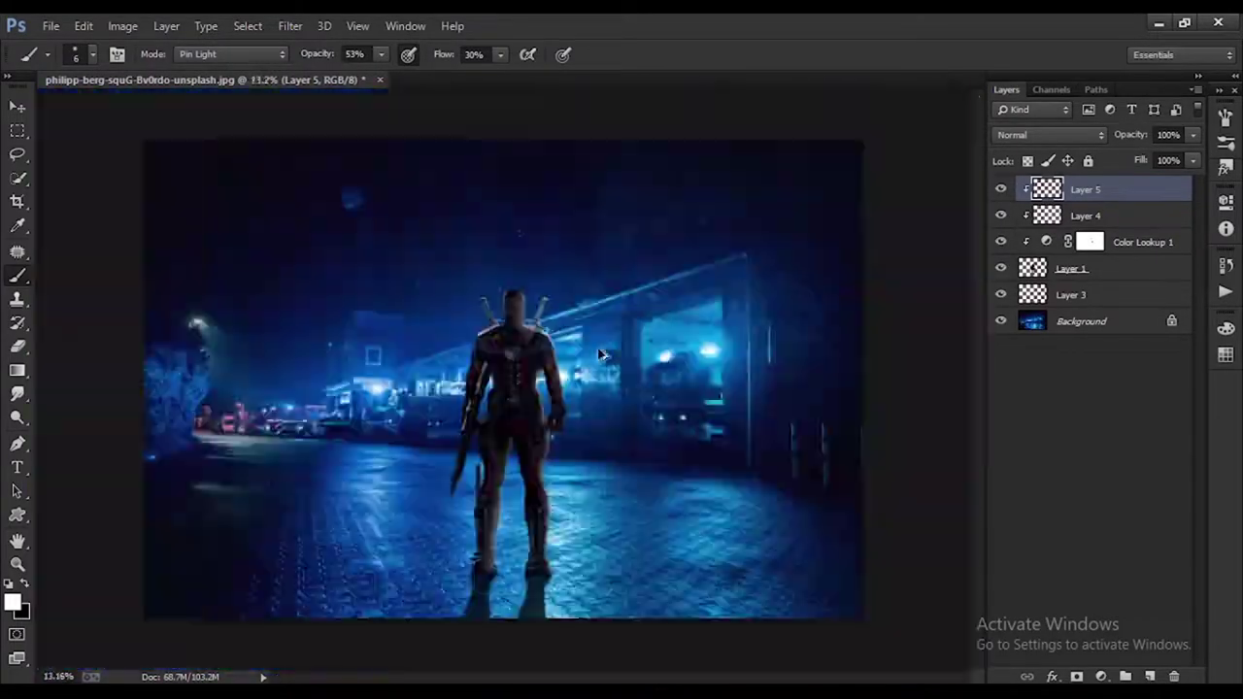
{"action": "scroll", "coordinate": [605, 352], "scroll_direction": "up", "scroll_amount": 2}
{"action": "scroll", "coordinate": [430, 278], "scroll_direction": "up", "scroll_amount": 2}
{"action": "key", "text": "ctrl+shift+alt+n"}
Step: Set Layer 6 to Soft Light blending and paint shading on the figure
{"action": "left_click", "coordinate": [1049, 134]}
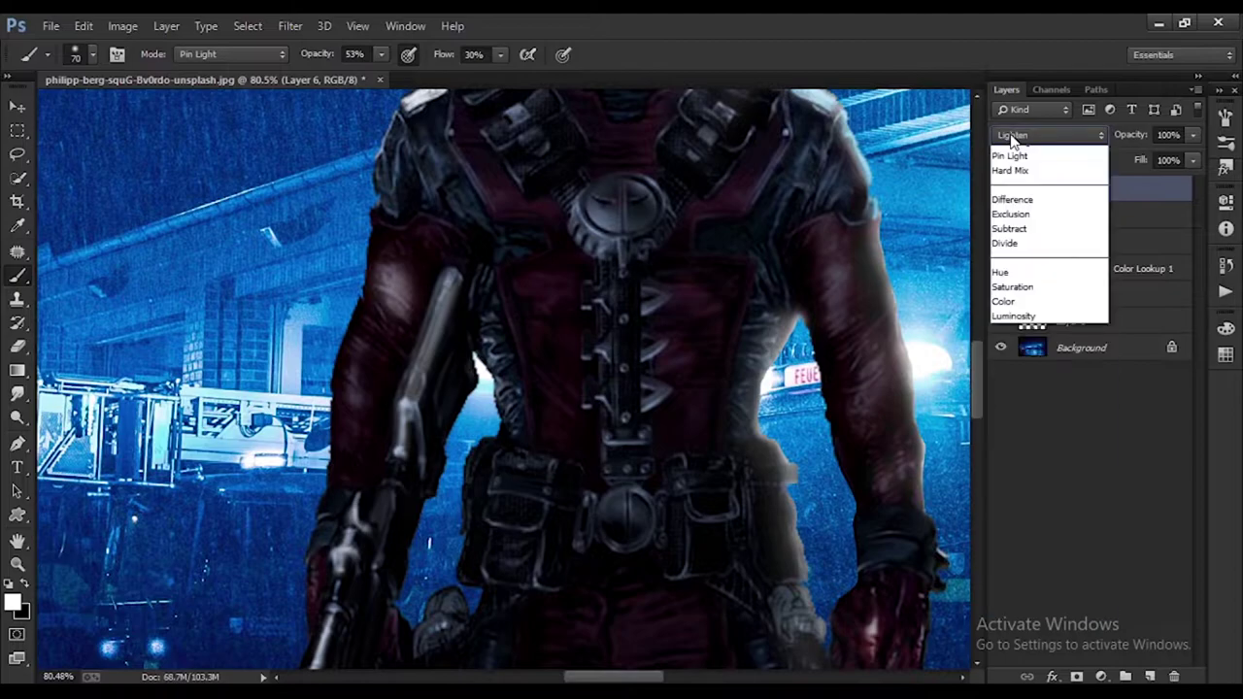
{"action": "left_click", "coordinate": [1020, 175]}
{"action": "scroll", "coordinate": [505, 378], "scroll_direction": "down", "scroll_amount": 2}
{"action": "left_click", "coordinate": [1049, 134]}
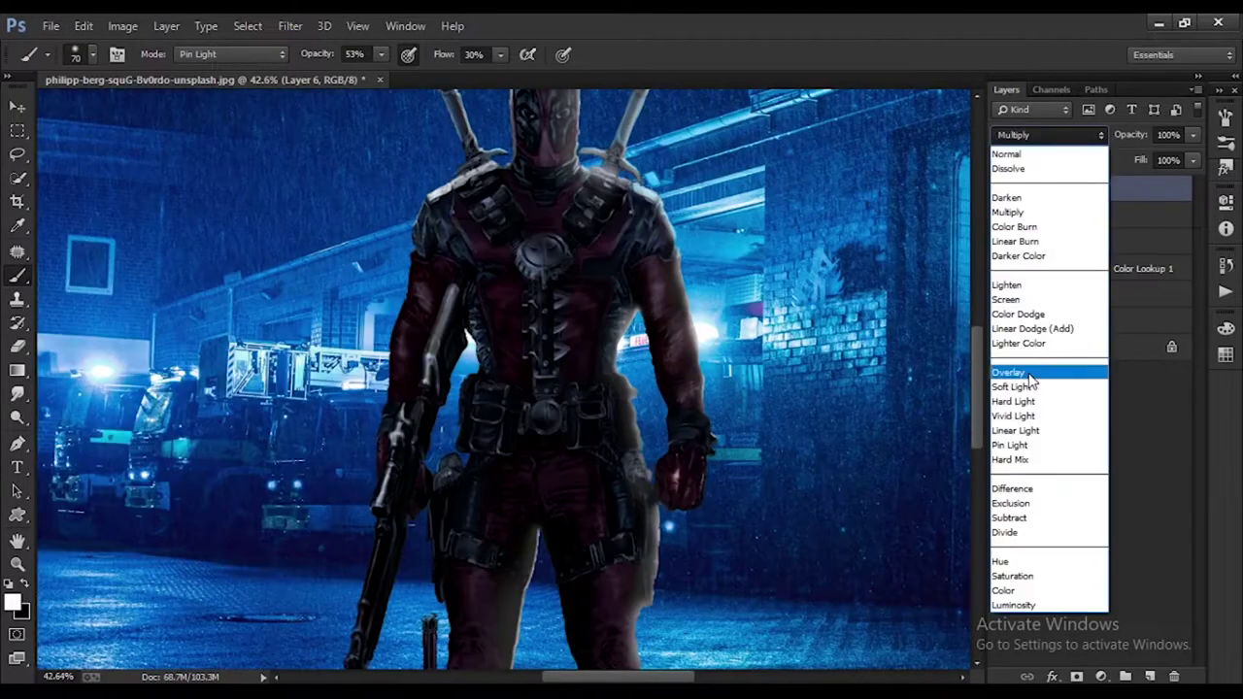
{"action": "left_click", "coordinate": [1015, 202]}
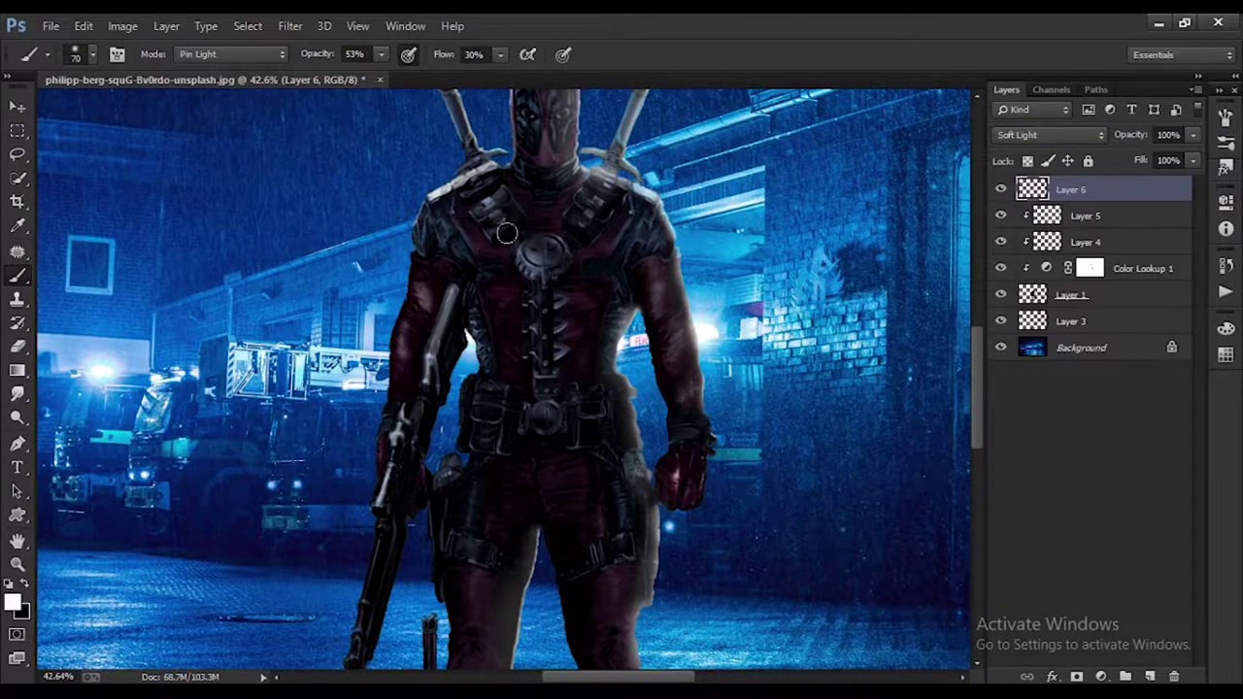
{"action": "scroll", "coordinate": [583, 379], "scroll_direction": "down", "scroll_amount": 3}
{"action": "scroll", "coordinate": [477, 375], "scroll_direction": "down", "scroll_amount": 2}
{"action": "key", "text": "bracketleft"}
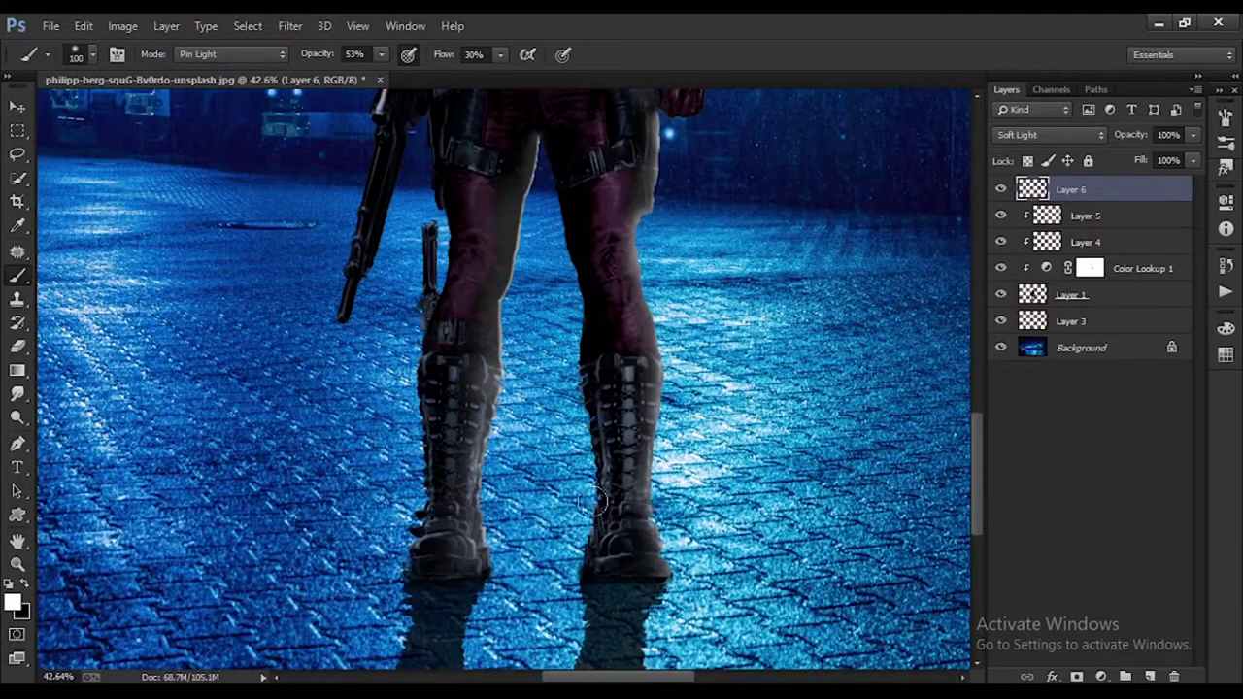
{"action": "scroll", "coordinate": [535, 365], "scroll_direction": "up", "scroll_amount": 4}
{"action": "scroll", "coordinate": [602, 344], "scroll_direction": "down", "scroll_amount": 1}
{"action": "scroll", "coordinate": [609, 336], "scroll_direction": "up", "scroll_amount": 1}
{"action": "scroll", "coordinate": [544, 292], "scroll_direction": "up", "scroll_amount": 3}
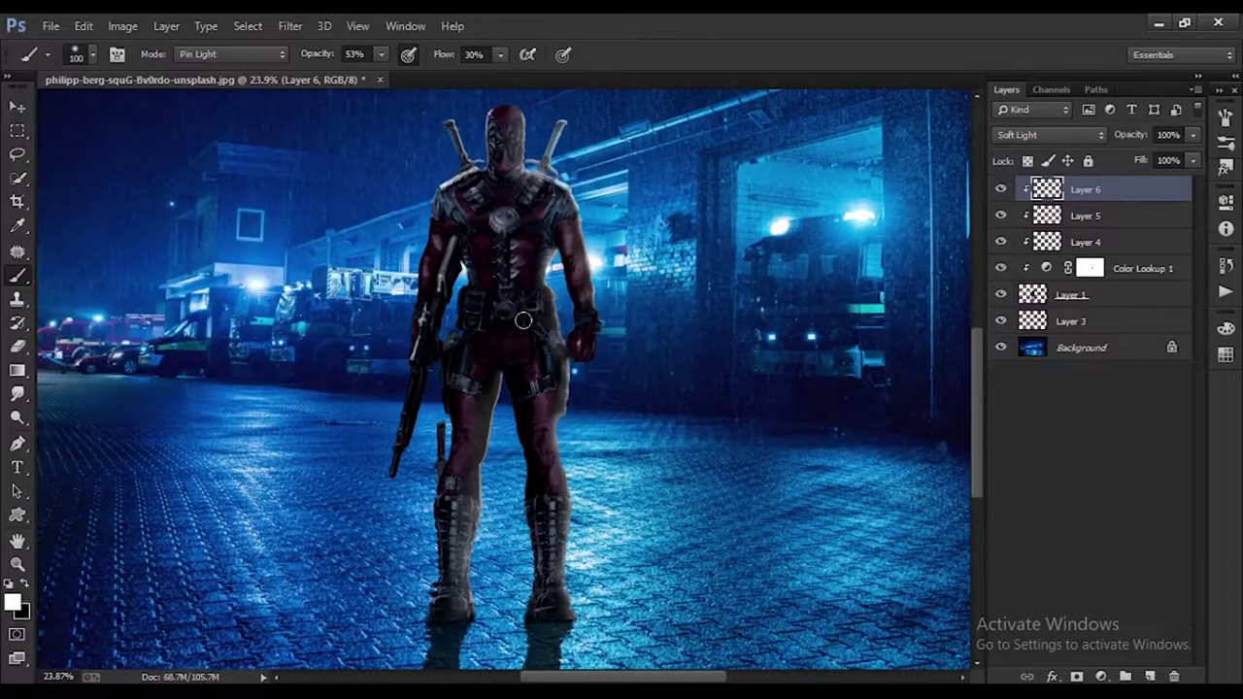
Step: Add a darker Color Lookup adjustment at 60% opacity and merge the figure's layers into Layer 6
{"action": "left_click", "coordinate": [1128, 188]}
{"action": "left_click", "coordinate": [1101, 676]}
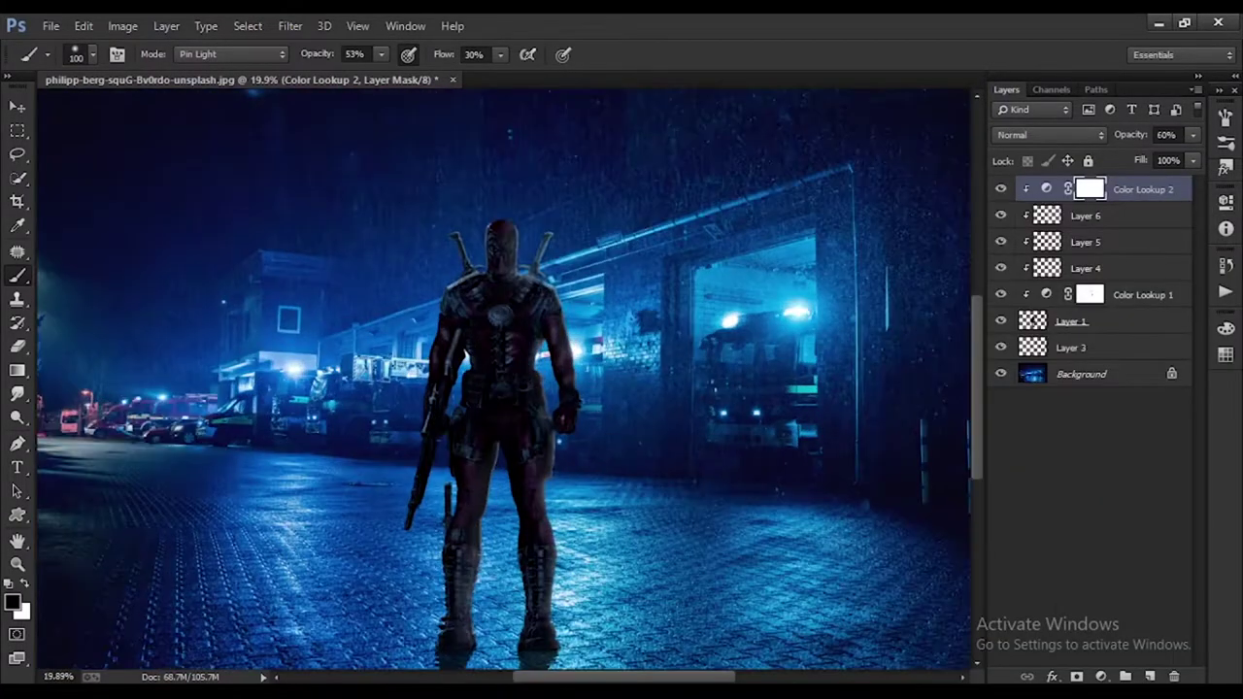
{"action": "right_click", "coordinate": [1141, 190]}
{"action": "left_click", "coordinate": [806, 543]}
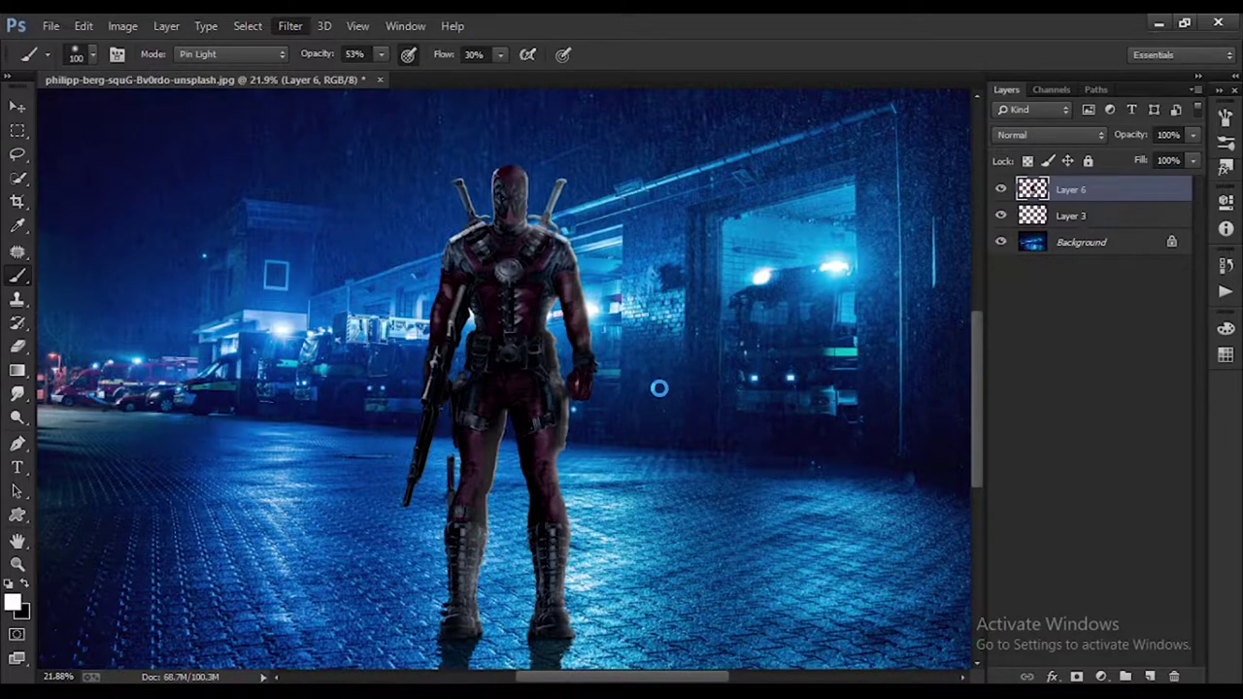
Step: In Camera Raw, cool the temperature, set exposure +0.55, contrast +9, and adjust shadows
{"action": "key", "text": "ctrl+shift+a"}
{"action": "mouse_move", "coordinate": [920, 302]}
{"action": "left_mouse_down"}
{"action": "mouse_move", "coordinate": [888, 301]}
{"action": "mouse_move", "coordinate": [914, 331]}
{"action": "left_mouse_up"}
{"action": "mouse_move", "coordinate": [920, 388]}
{"action": "left_mouse_down"}
{"action": "mouse_move", "coordinate": [932, 388]}
{"action": "mouse_move", "coordinate": [897, 416]}
{"action": "mouse_move", "coordinate": [931, 415]}
{"action": "left_mouse_up"}
{"action": "left_click_drag", "start_coordinate": [920, 443], "coordinate": [931, 444]}
{"action": "left_click", "coordinate": [921, 473]}
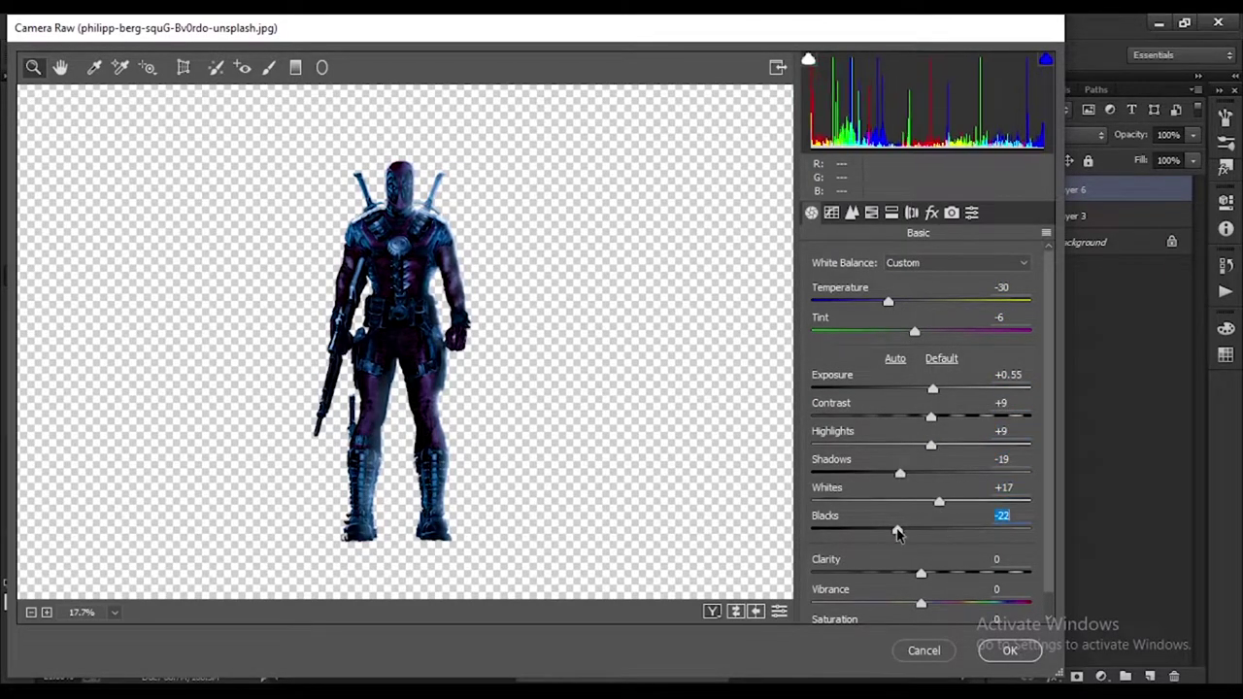
{"action": "scroll", "coordinate": [897, 533], "scroll_direction": "down", "scroll_amount": 1}
{"action": "mouse_move", "coordinate": [921, 548]}
{"action": "left_mouse_down"}
{"action": "mouse_move", "coordinate": [944, 549]}
{"action": "mouse_move", "coordinate": [947, 579]}
{"action": "left_mouse_up"}
Step: Raise HSL saturation: red +5, blue +42, and purple slightly
{"action": "left_click", "coordinate": [871, 212]}
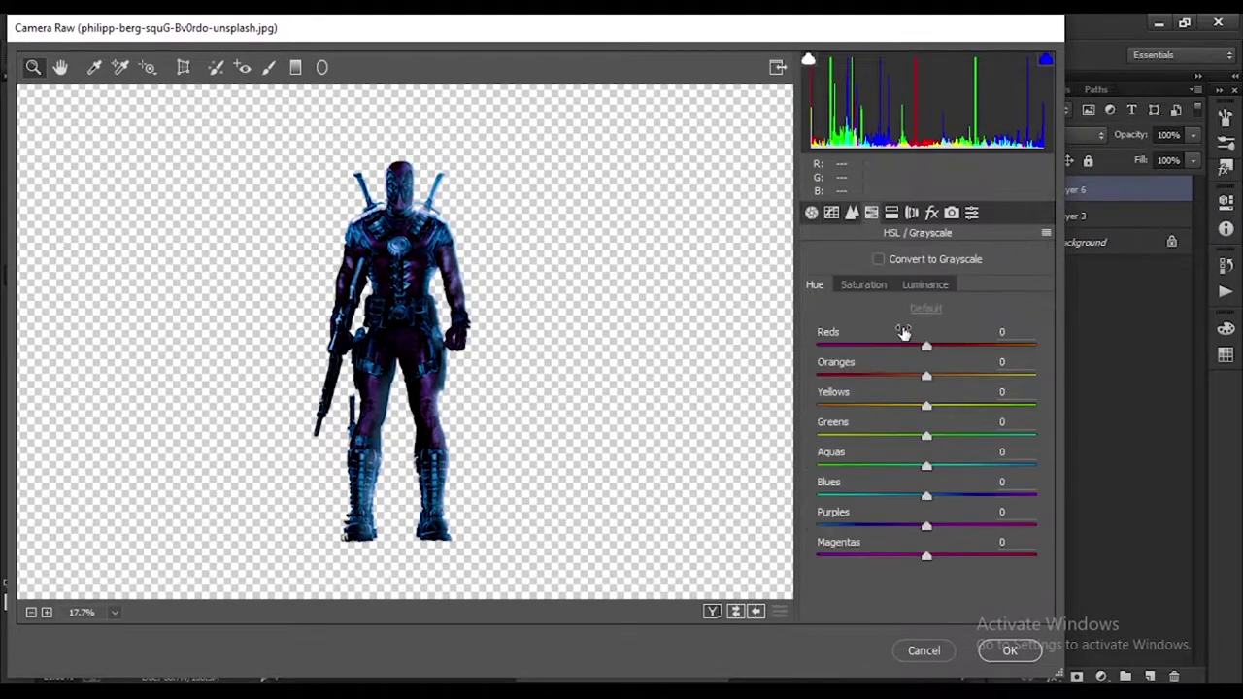
{"action": "left_click", "coordinate": [863, 285]}
{"action": "left_click_drag", "start_coordinate": [1005, 482], "coordinate": [1029, 481]}
{"action": "left_click_drag", "start_coordinate": [1002, 333], "coordinate": [1007, 332]}
{"action": "left_click_drag", "start_coordinate": [1003, 512], "coordinate": [1019, 512]}
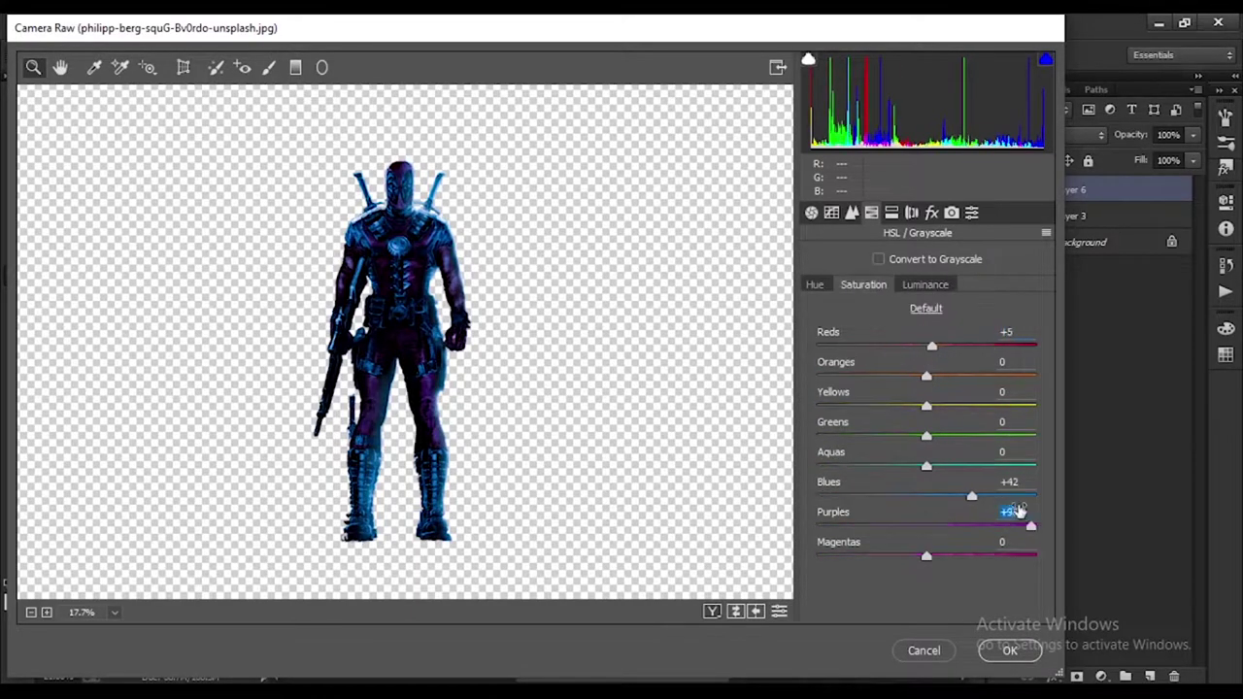
Step: Split-tone the highlights to blue hue 212 with saturation 20
{"action": "left_click", "coordinate": [892, 213]}
{"action": "left_click_drag", "start_coordinate": [816, 286], "coordinate": [945, 285]}
{"action": "left_click_drag", "start_coordinate": [817, 316], "coordinate": [860, 317]}
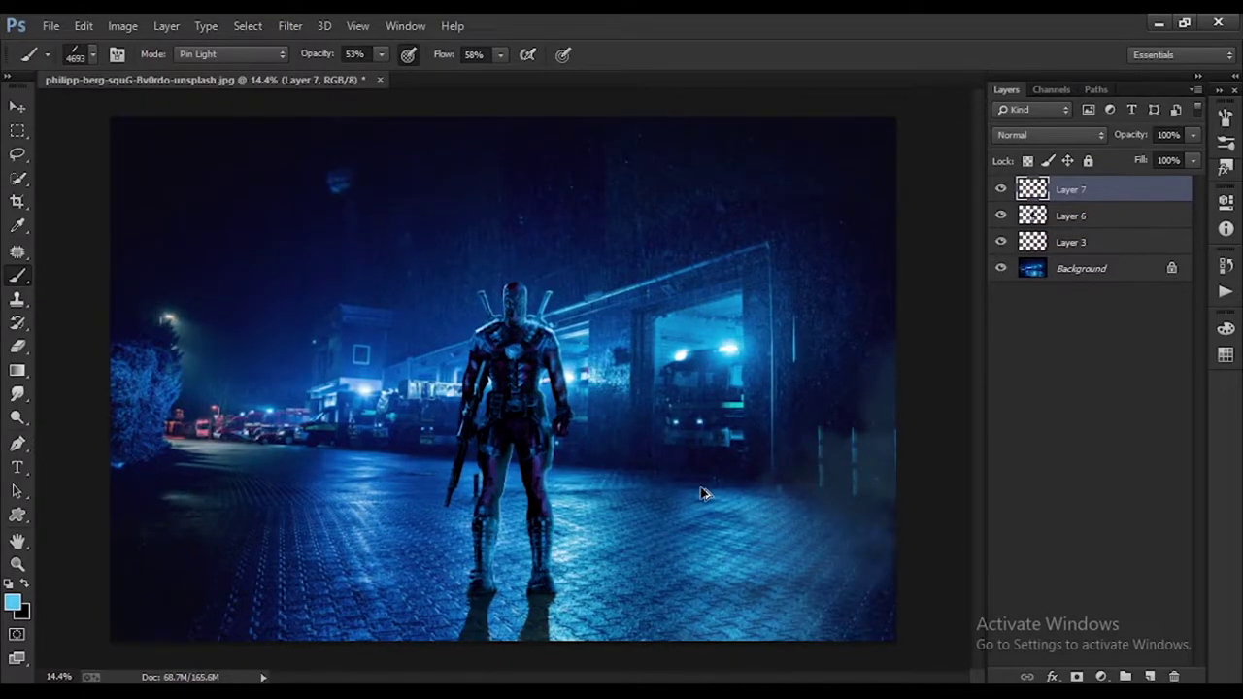
Step: Pick a smoke brush and stamp a fog wisp at the lower right of the street
{"action": "scroll", "coordinate": [515, 466], "scroll_direction": "down", "scroll_amount": 1}
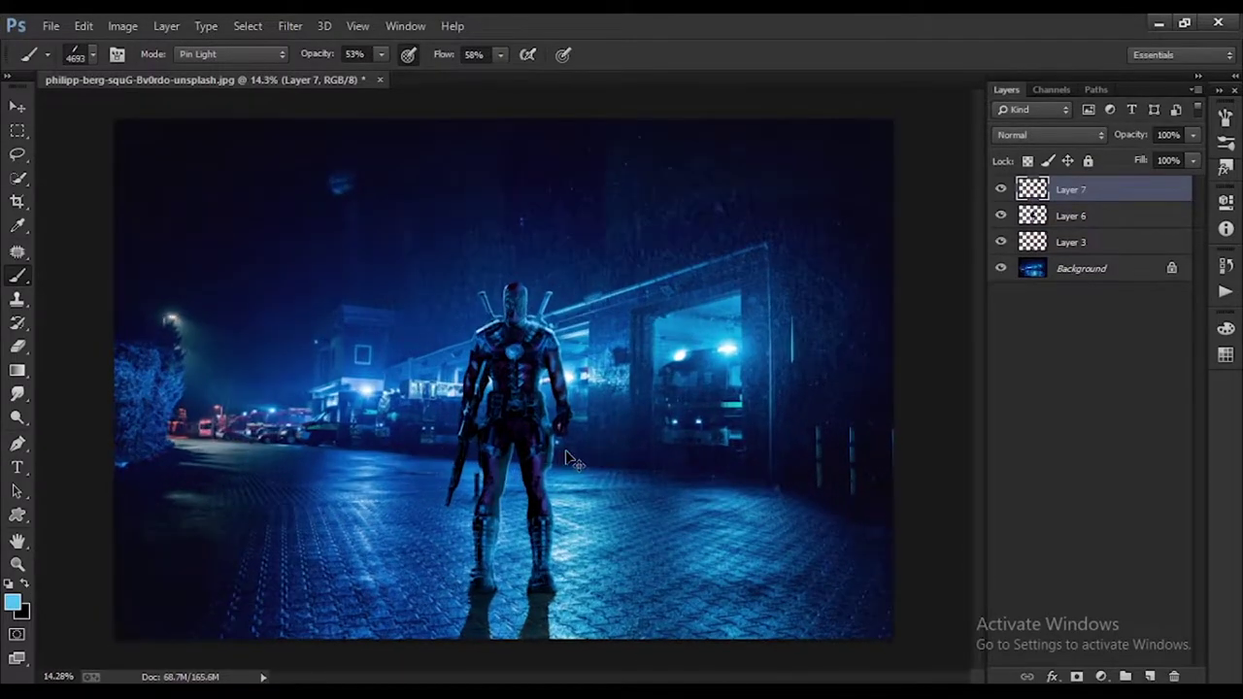
{"action": "left_click_drag", "start_coordinate": [680, 292], "coordinate": [612, 238]}
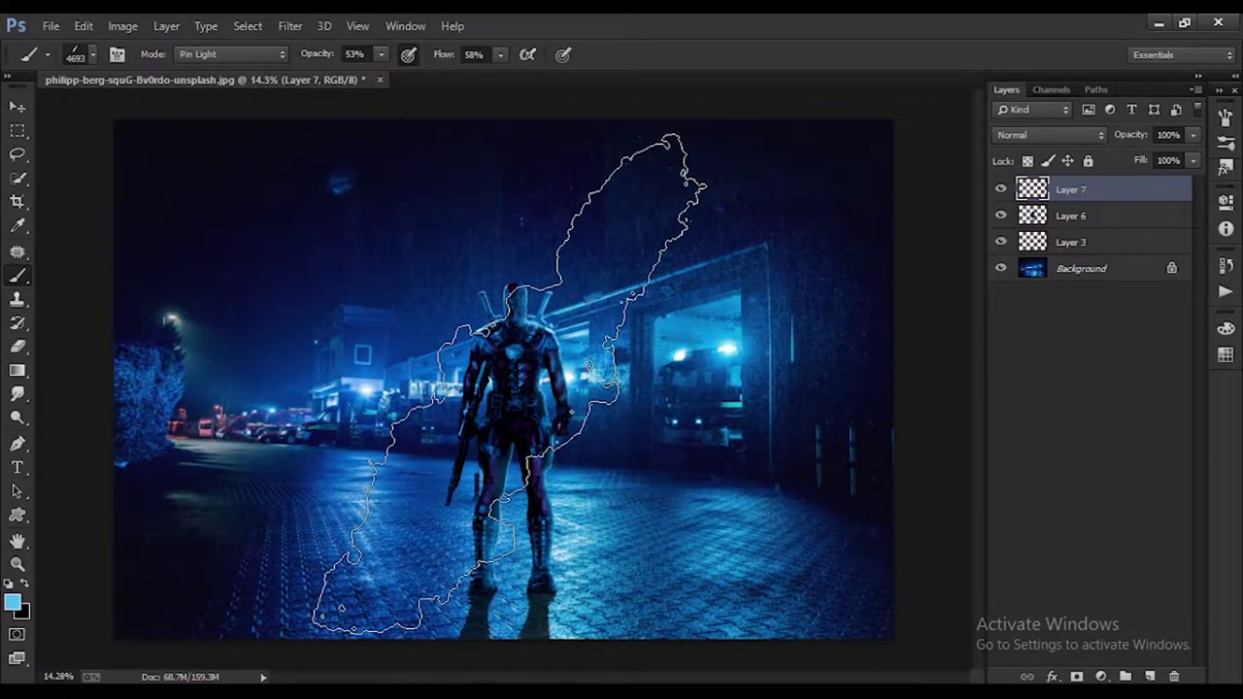
{"action": "right_click", "coordinate": [507, 383]}
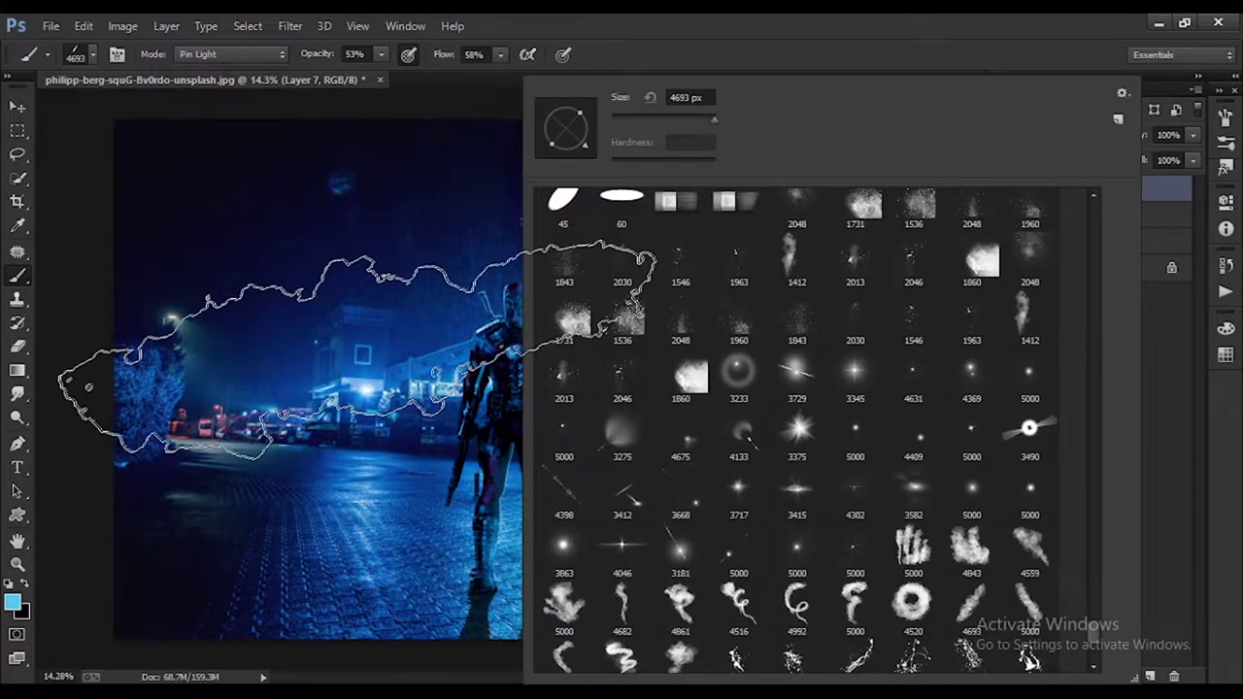
{"action": "key", "text": "Return"}
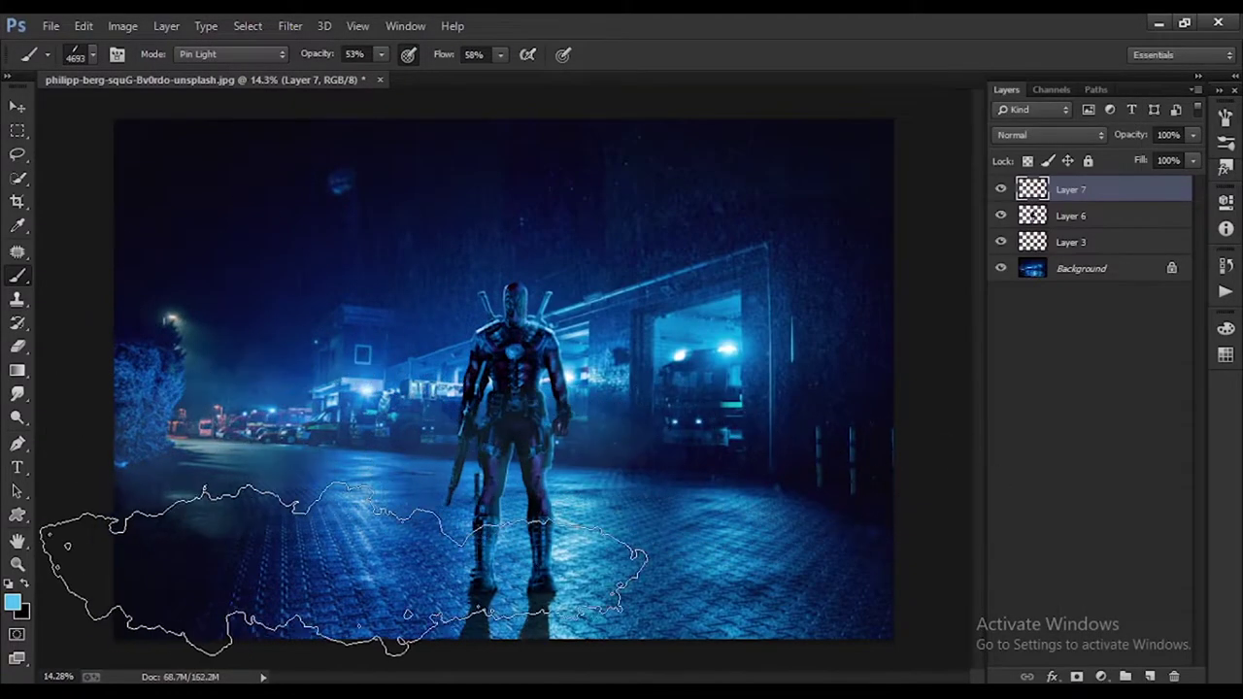
{"action": "left_click", "coordinate": [865, 481]}
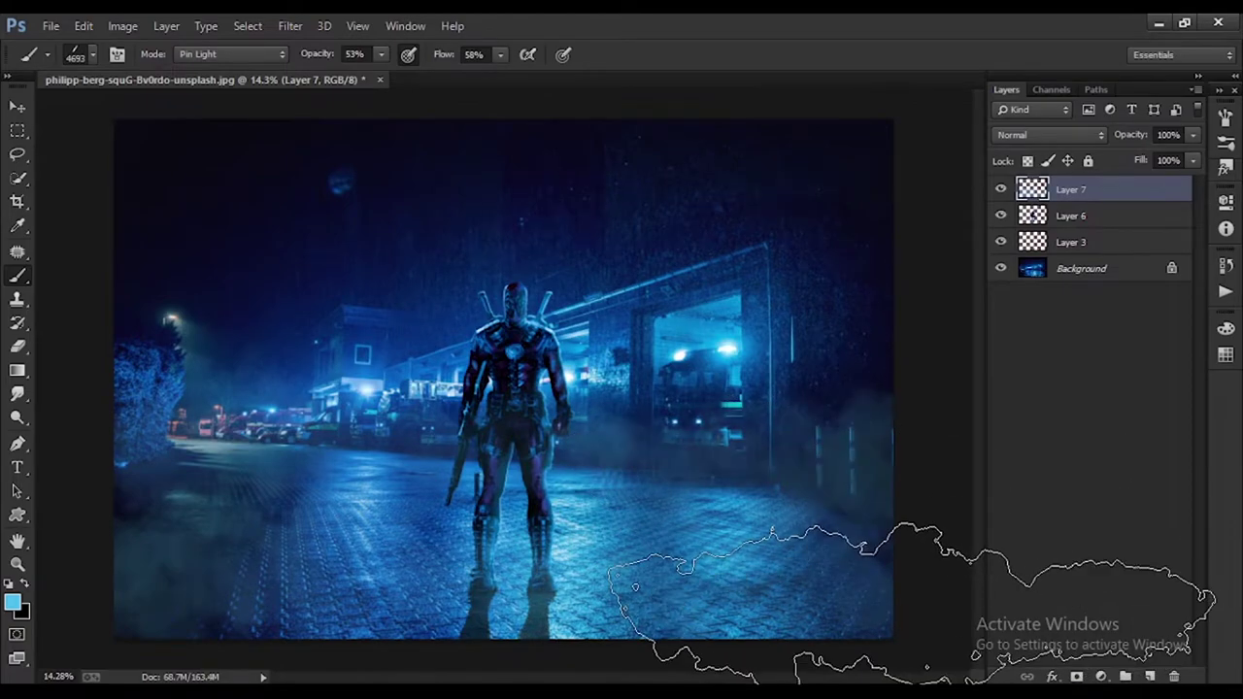
Step: Paint more fog across the street on Layers 3 and 7 with a 3600 px brush
{"action": "left_click", "coordinate": [1071, 242]}
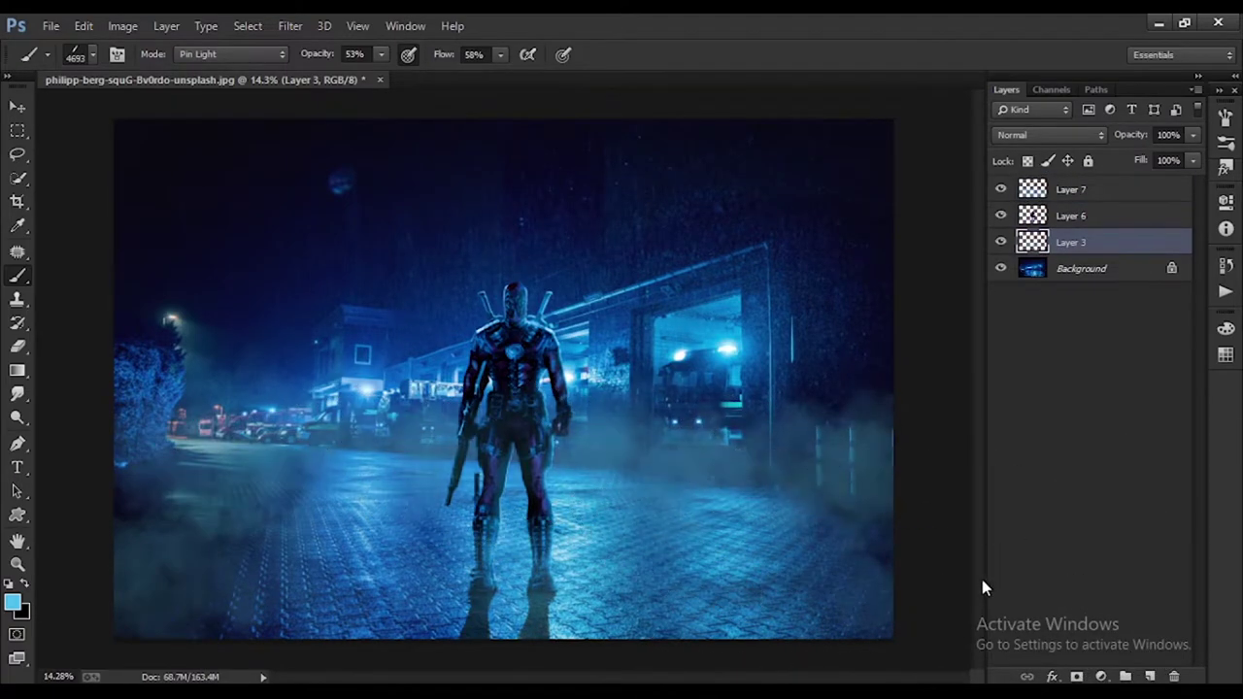
{"action": "left_click", "coordinate": [1071, 189]}
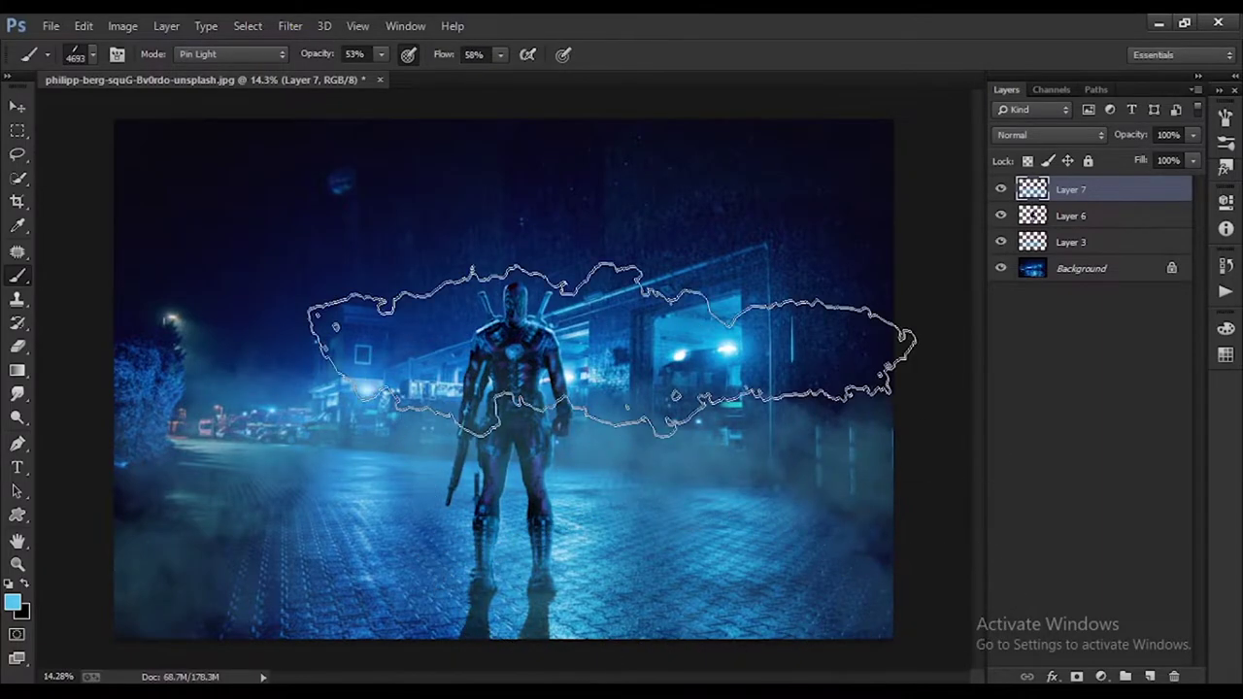
{"action": "scroll", "coordinate": [548, 471], "scroll_direction": "up", "scroll_amount": 2}
{"action": "scroll", "coordinate": [548, 470], "scroll_direction": "down", "scroll_amount": 1}
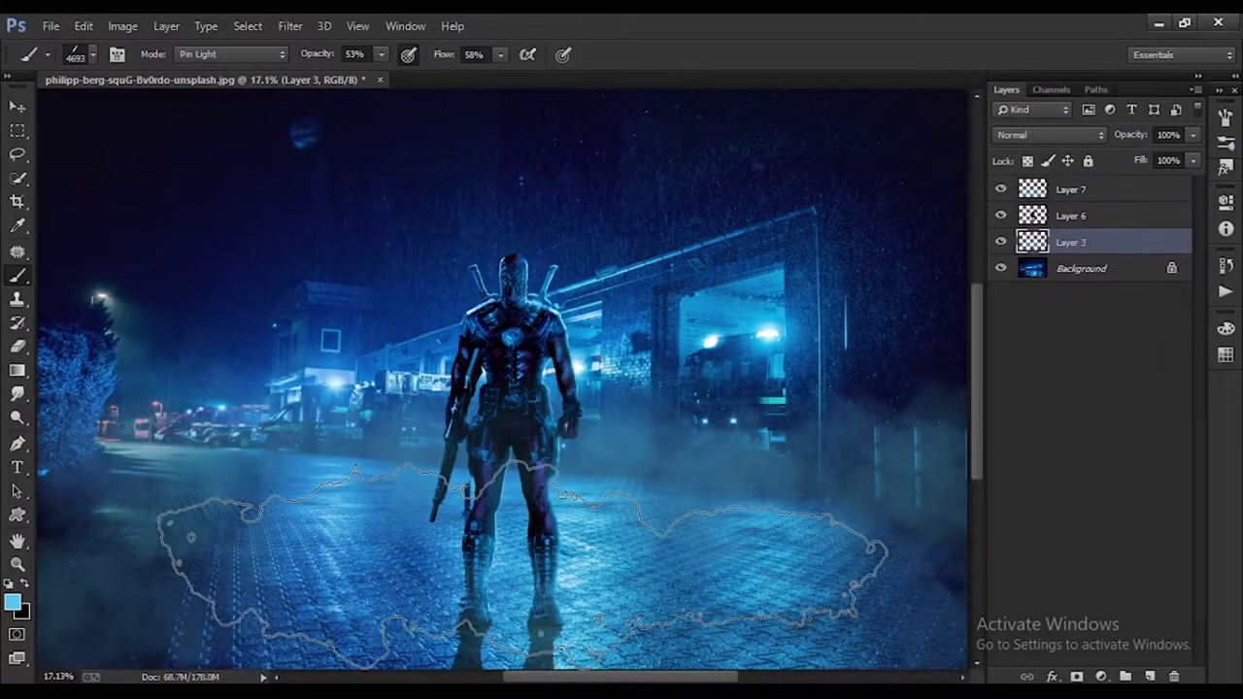
{"action": "scroll", "coordinate": [621, 563], "scroll_direction": "down", "scroll_amount": 1}
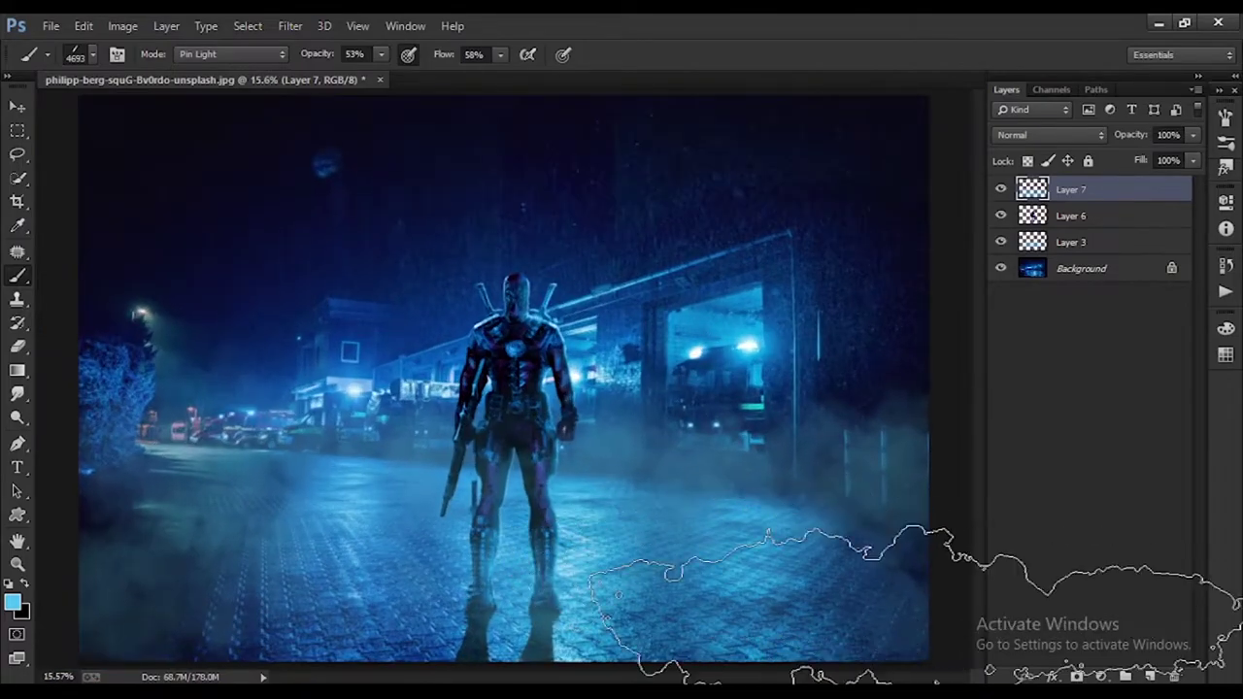
{"action": "key", "text": "alt+bracketleft"}
{"action": "key", "text": "alt+bracketleft"}
{"action": "key", "text": "bracketleft"}
{"action": "key", "text": "bracketleft"}
{"action": "key", "text": "bracketleft"}
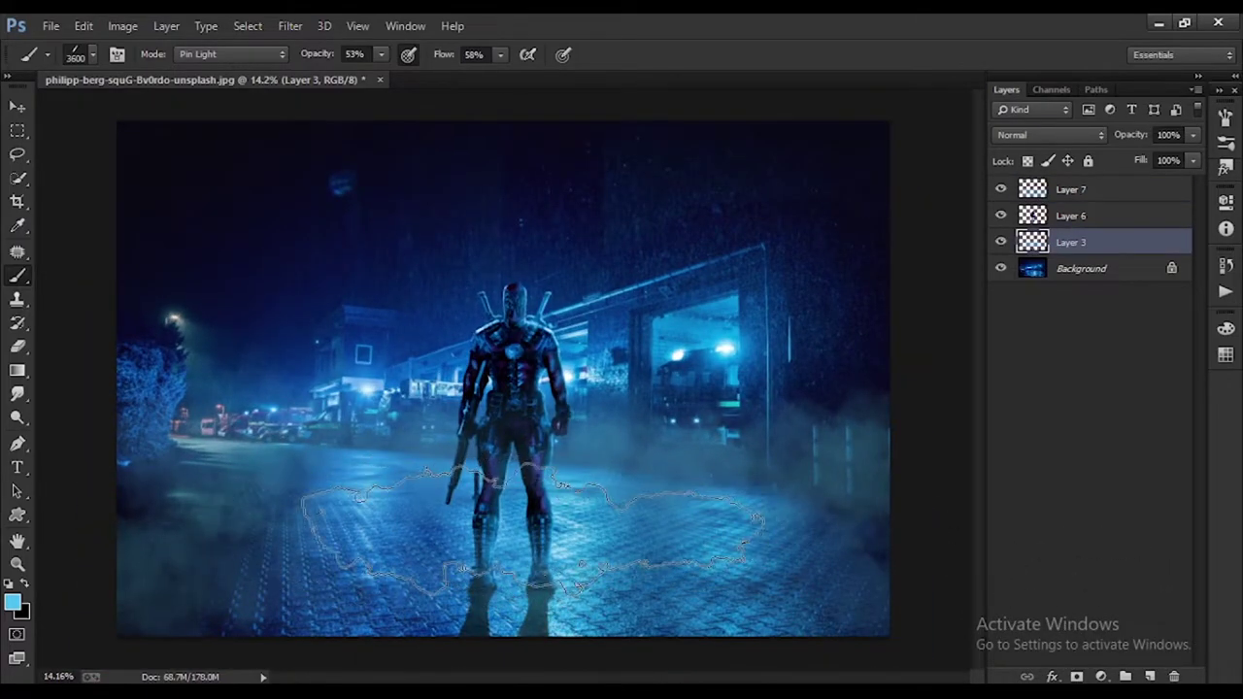
{"action": "left_click", "coordinate": [1095, 193]}
{"action": "scroll", "coordinate": [605, 569], "scroll_direction": "down", "scroll_amount": 1}
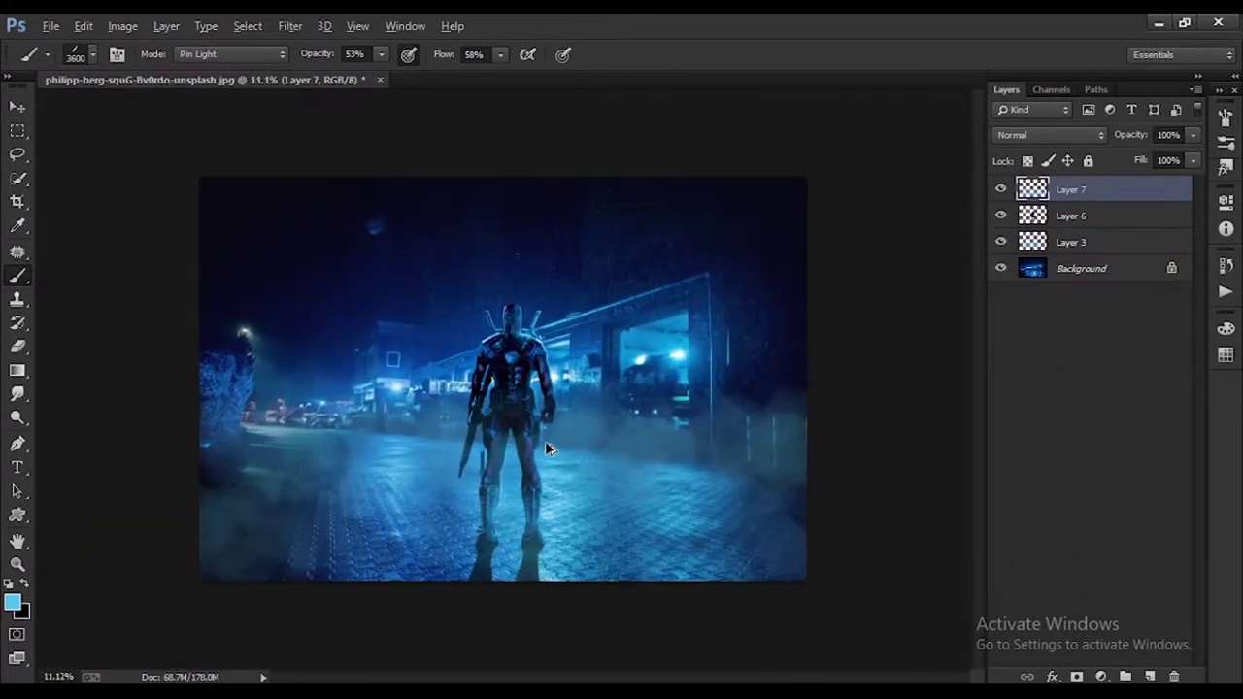
{"action": "scroll", "coordinate": [544, 441], "scroll_direction": "up", "scroll_amount": 2}
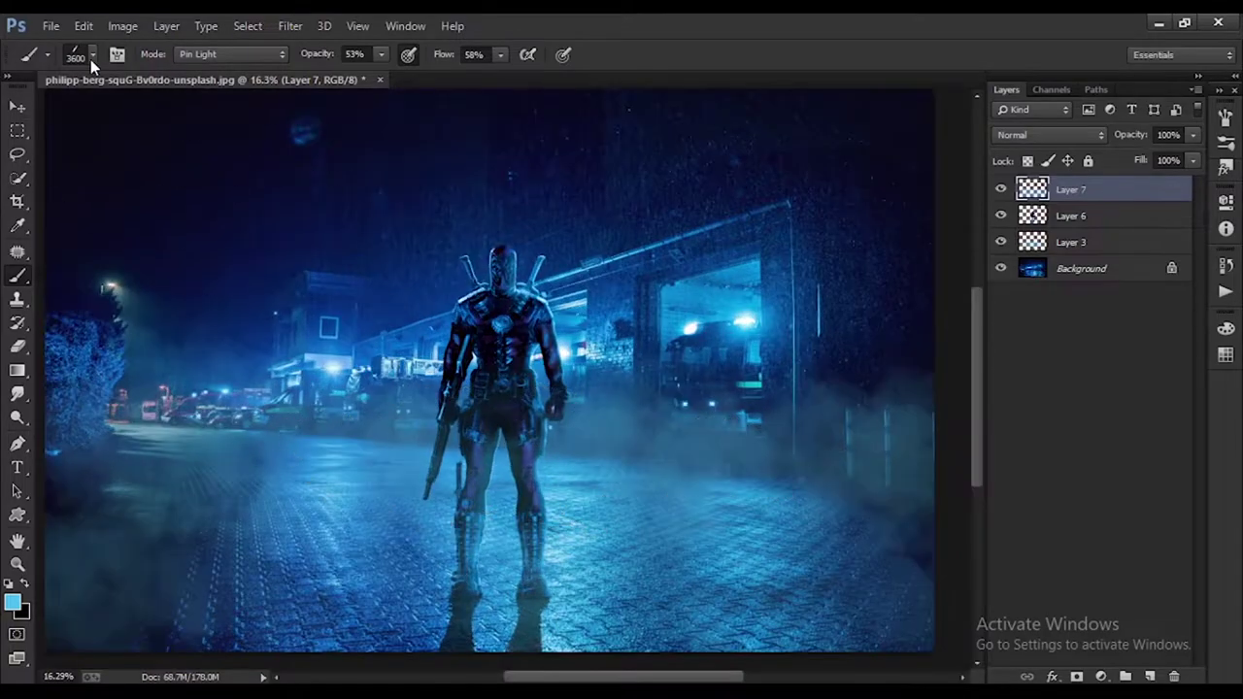
Step: Load the 4046 light flare brush at 800 px with 100% flow and opacity
{"action": "left_click", "coordinate": [92, 55]}
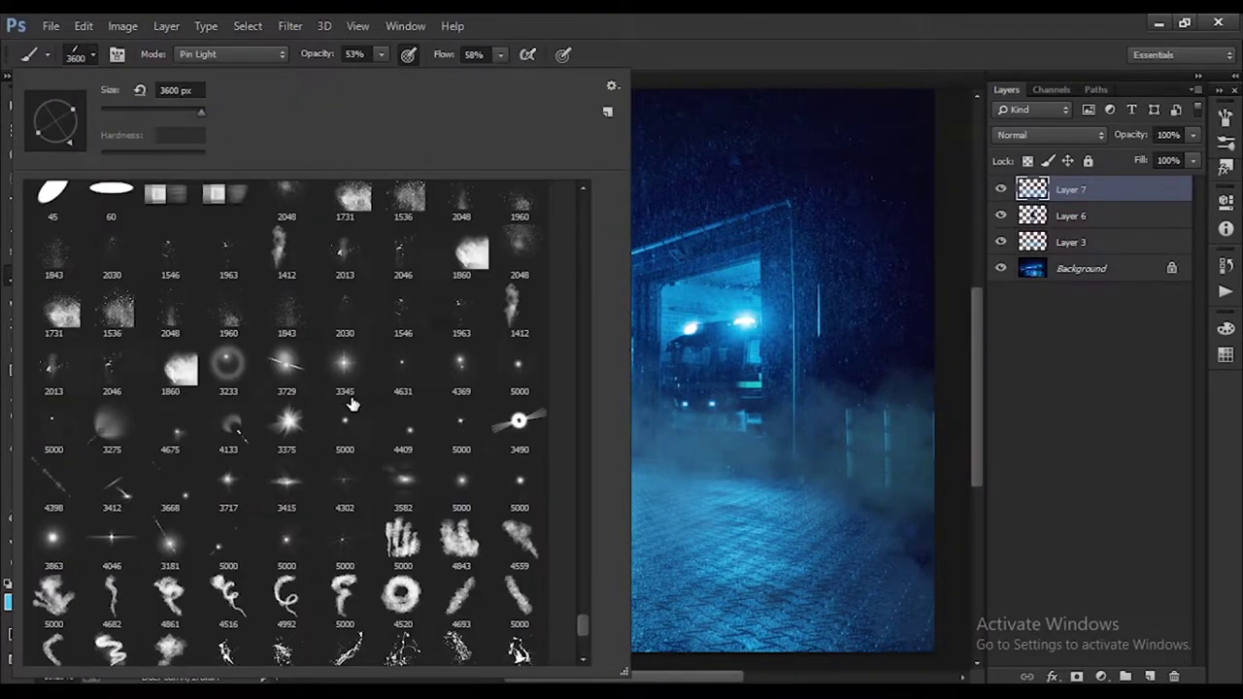
{"action": "double_click", "coordinate": [112, 539]}
{"action": "scroll", "coordinate": [650, 275], "scroll_direction": "up", "scroll_amount": 5}
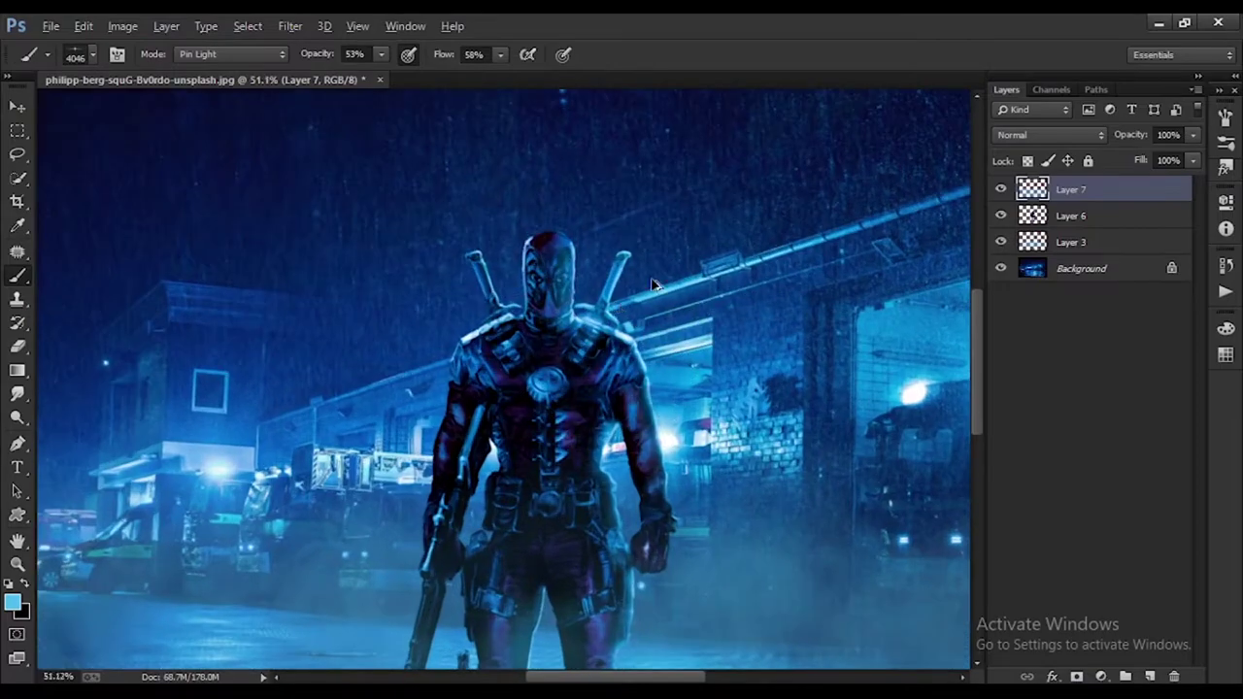
{"action": "scroll", "coordinate": [780, 377], "scroll_direction": "up", "scroll_amount": 1}
{"action": "key", "text": "bracketleft"}
{"action": "key", "text": "bracketleft"}
{"action": "key", "text": "bracketleft"}
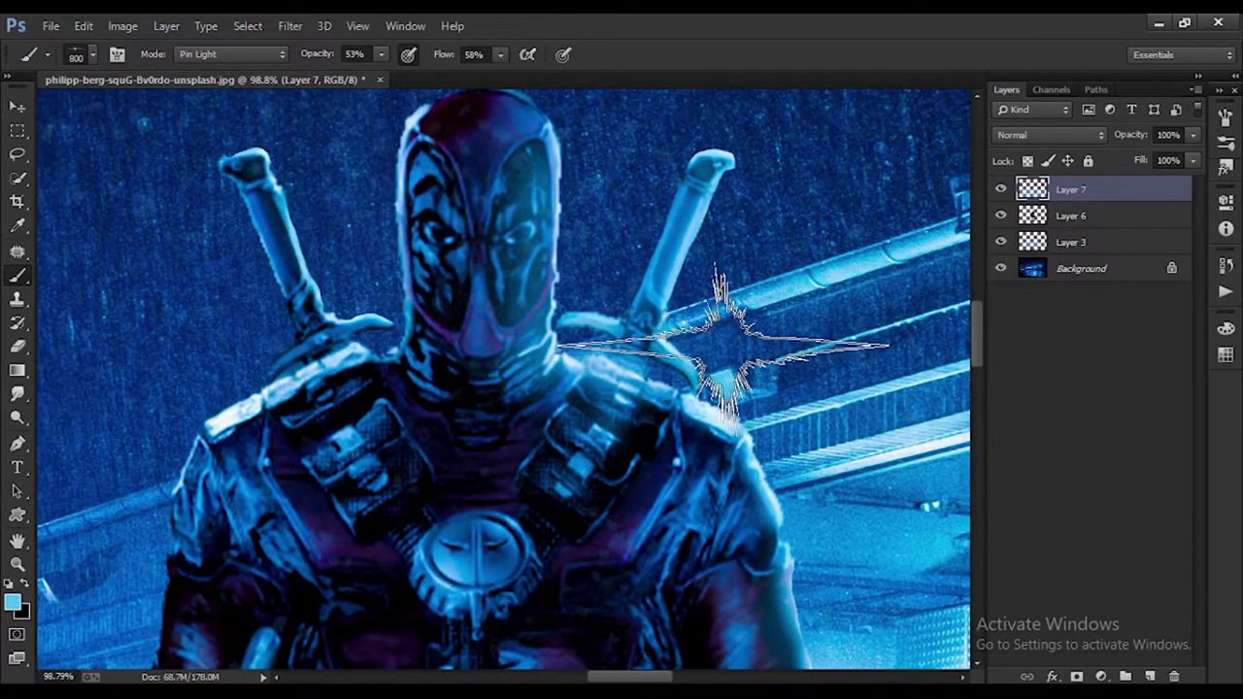
{"action": "left_click_drag", "start_coordinate": [439, 54], "coordinate": [486, 54]}
{"action": "key", "text": "bracketright"}
{"action": "key", "text": "bracketright"}
{"action": "key", "text": "bracketright"}
{"action": "key", "text": "ctrl+0"}
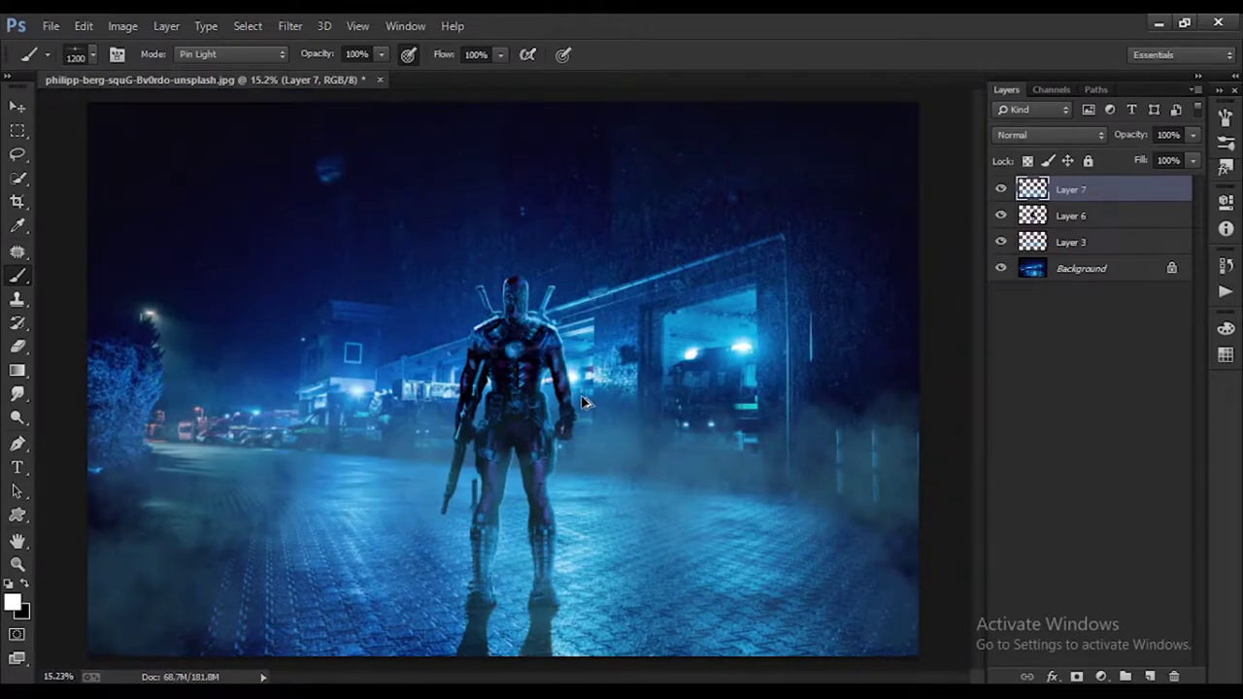
Step: Stamp a bright light flare on the figure's right shoulder
{"action": "scroll", "coordinate": [583, 401], "scroll_direction": "up", "scroll_amount": 2}
{"action": "scroll", "coordinate": [573, 394], "scroll_direction": "up", "scroll_amount": 2}
{"action": "scroll", "coordinate": [563, 389], "scroll_direction": "up", "scroll_amount": 3}
{"action": "scroll", "coordinate": [547, 381], "scroll_direction": "up", "scroll_amount": 2}
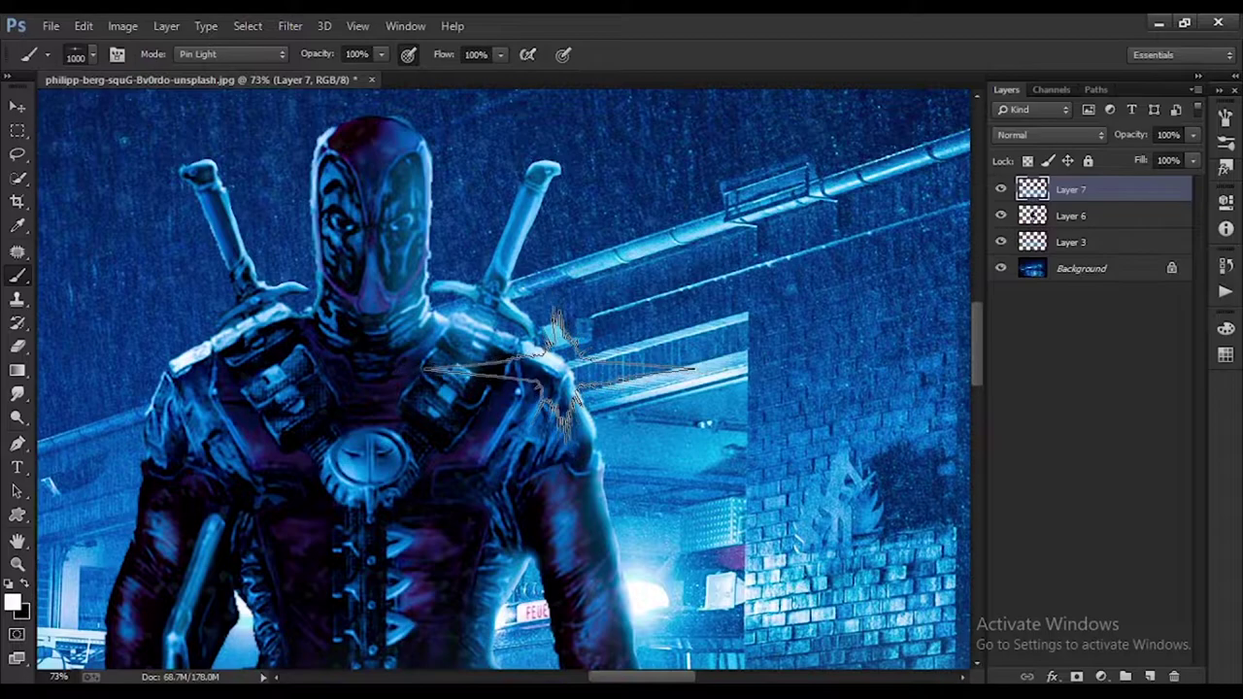
{"action": "left_click", "coordinate": [549, 357]}
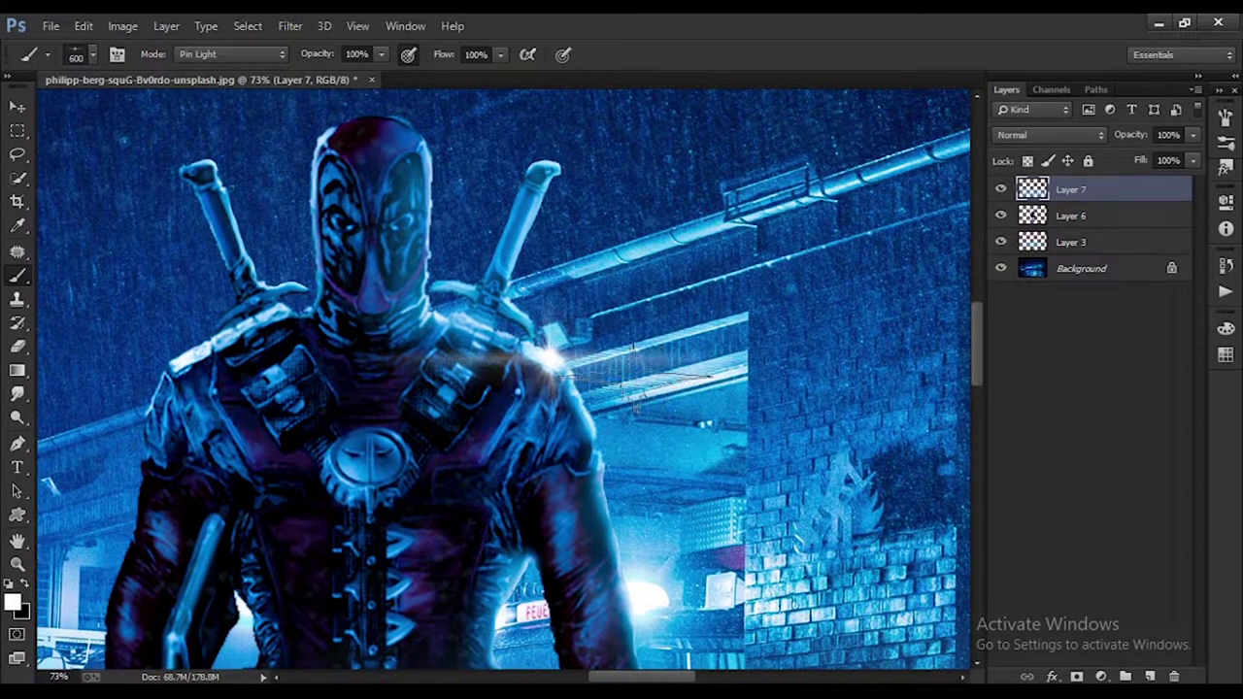
{"action": "scroll", "coordinate": [633, 377], "scroll_direction": "down", "scroll_amount": 5}
{"action": "scroll", "coordinate": [661, 457], "scroll_direction": "up", "scroll_amount": 2}
{"action": "scroll", "coordinate": [646, 530], "scroll_direction": "up", "scroll_amount": 3}
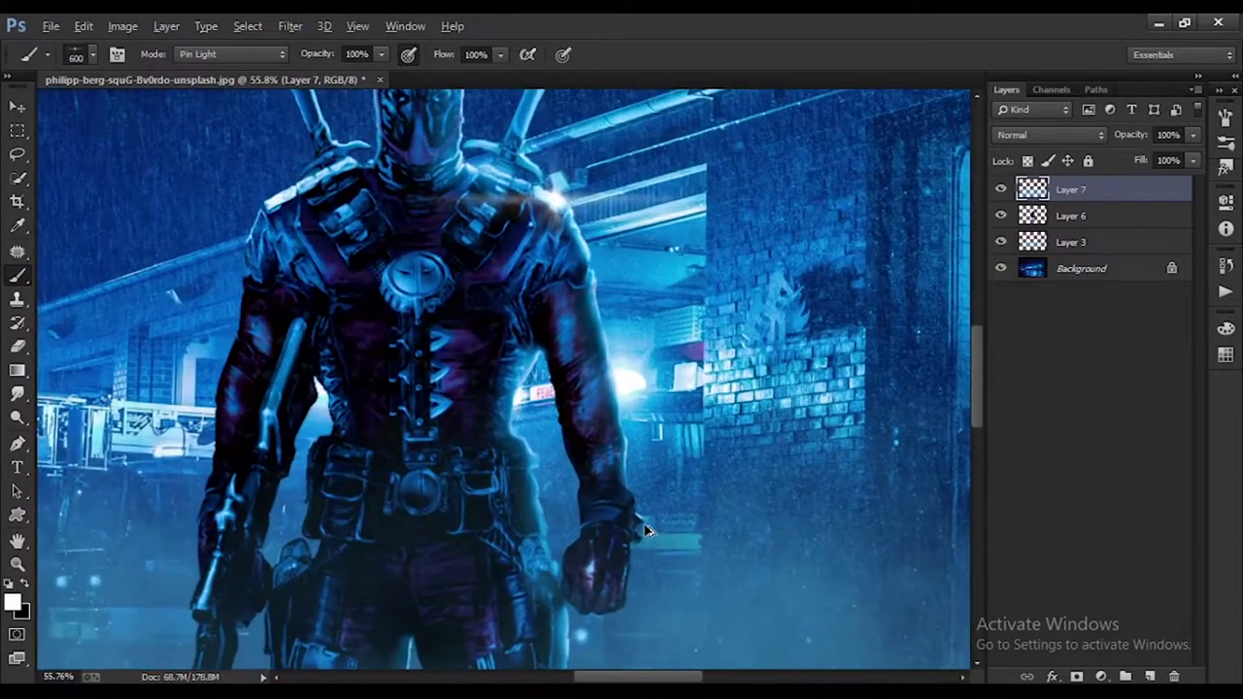
{"action": "scroll", "coordinate": [646, 530], "scroll_direction": "up", "scroll_amount": 2}
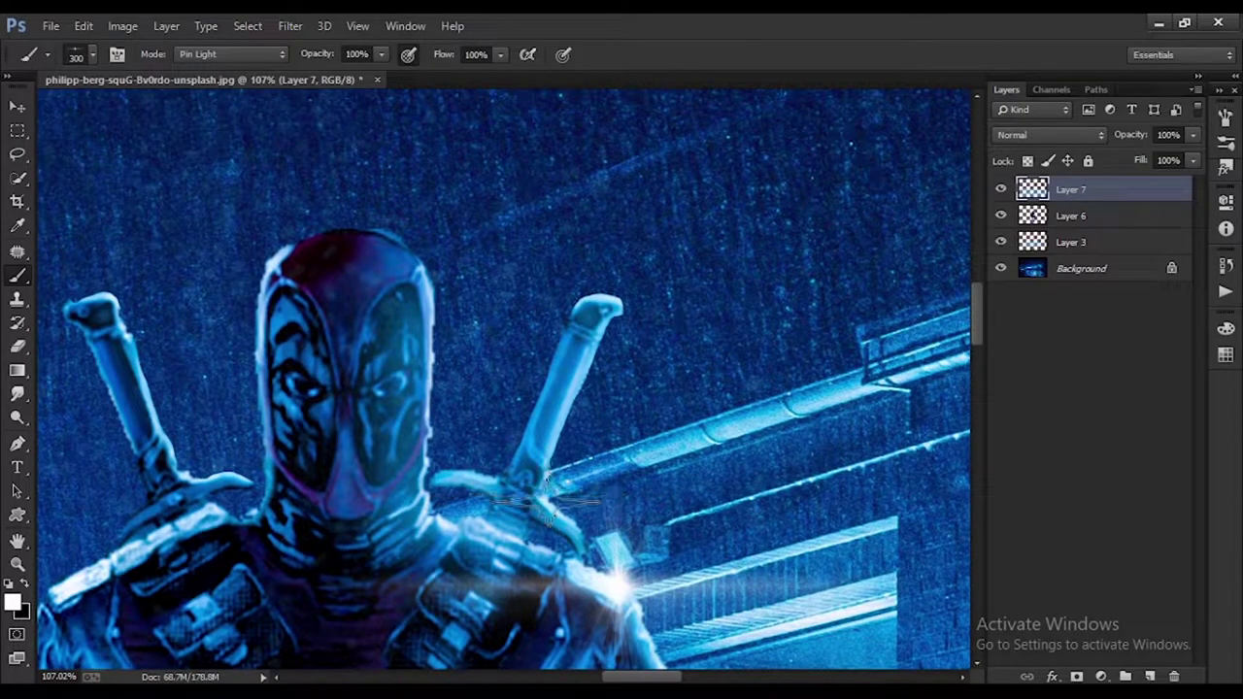
{"action": "scroll", "coordinate": [674, 485], "scroll_direction": "down", "scroll_amount": 4}
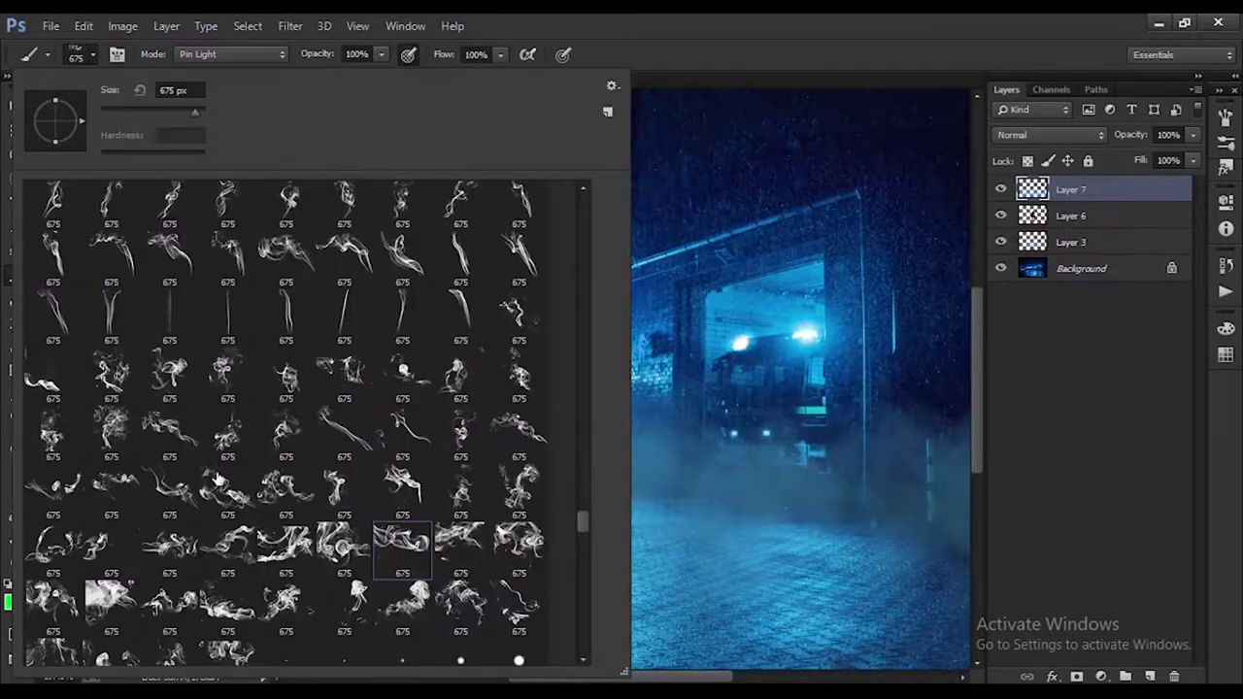
Step: Pick a wispy smoke brush and stamp green smoke beside the figure's head
{"action": "left_click", "coordinate": [781, 393]}
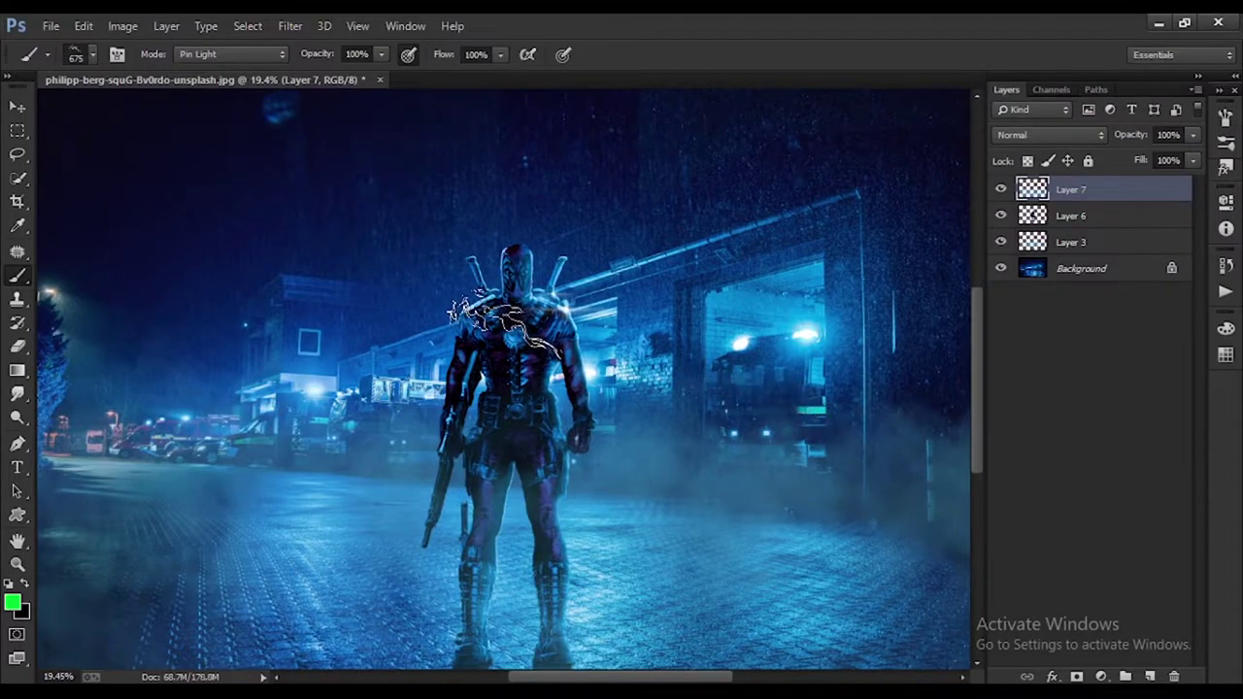
{"action": "right_click", "coordinate": [503, 320]}
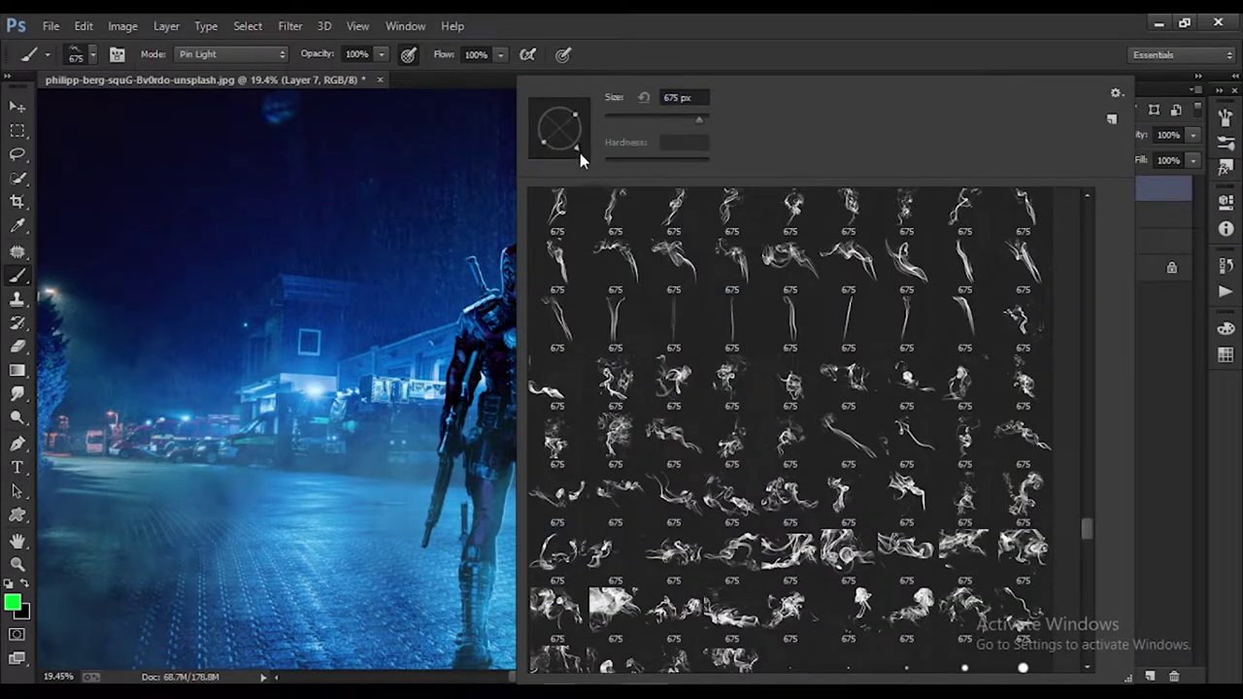
{"action": "left_click", "coordinate": [465, 315]}
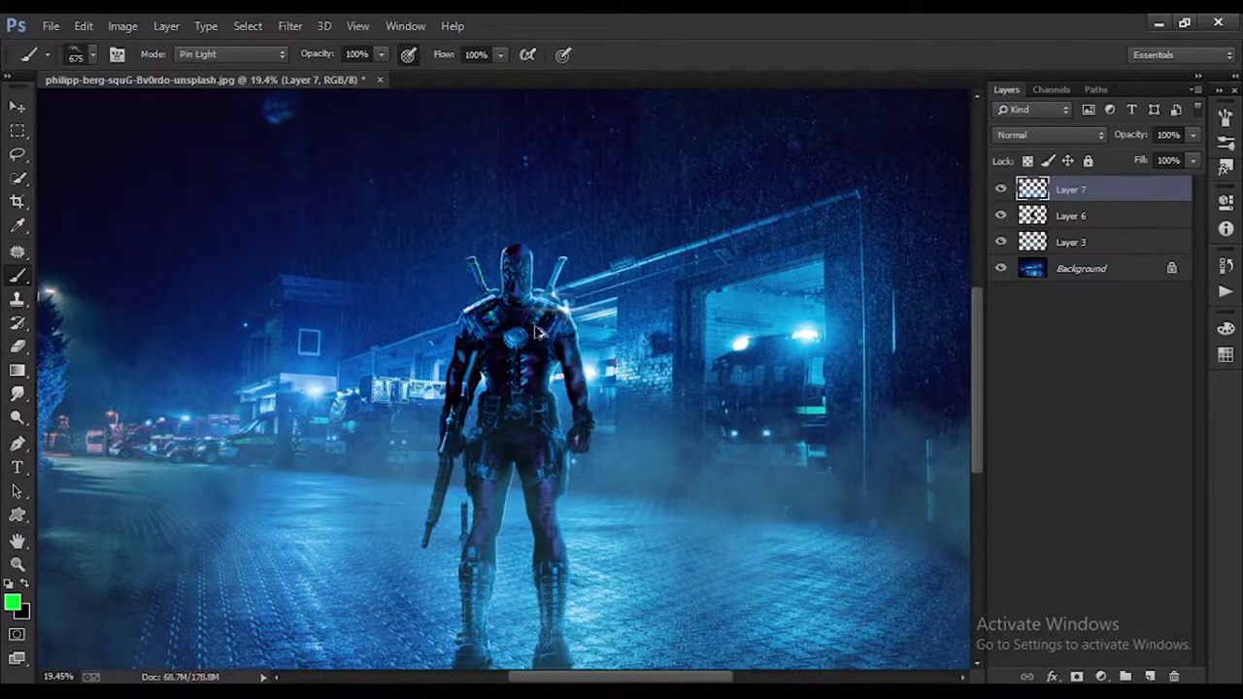
{"action": "scroll", "coordinate": [536, 331], "scroll_direction": "up", "scroll_amount": 3}
Step: Switch to Layer 3 and load a different smoke brush shape from the presets
{"action": "left_click", "coordinate": [1085, 243]}
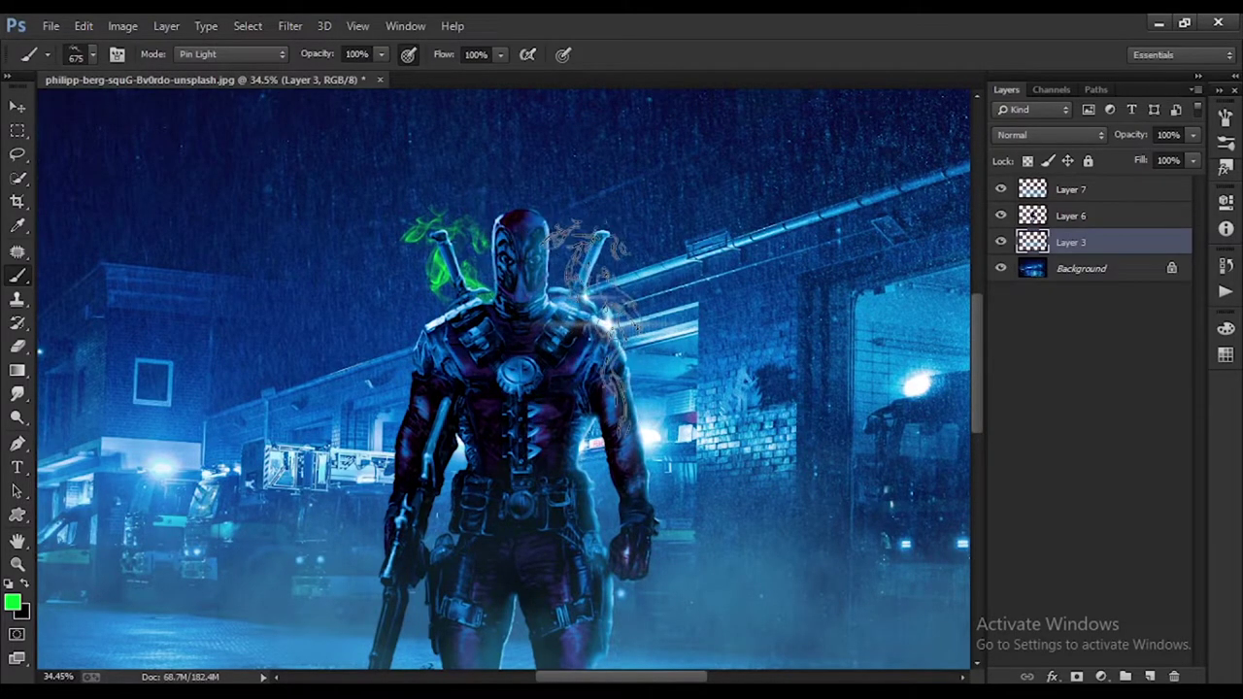
{"action": "right_click", "coordinate": [374, 262]}
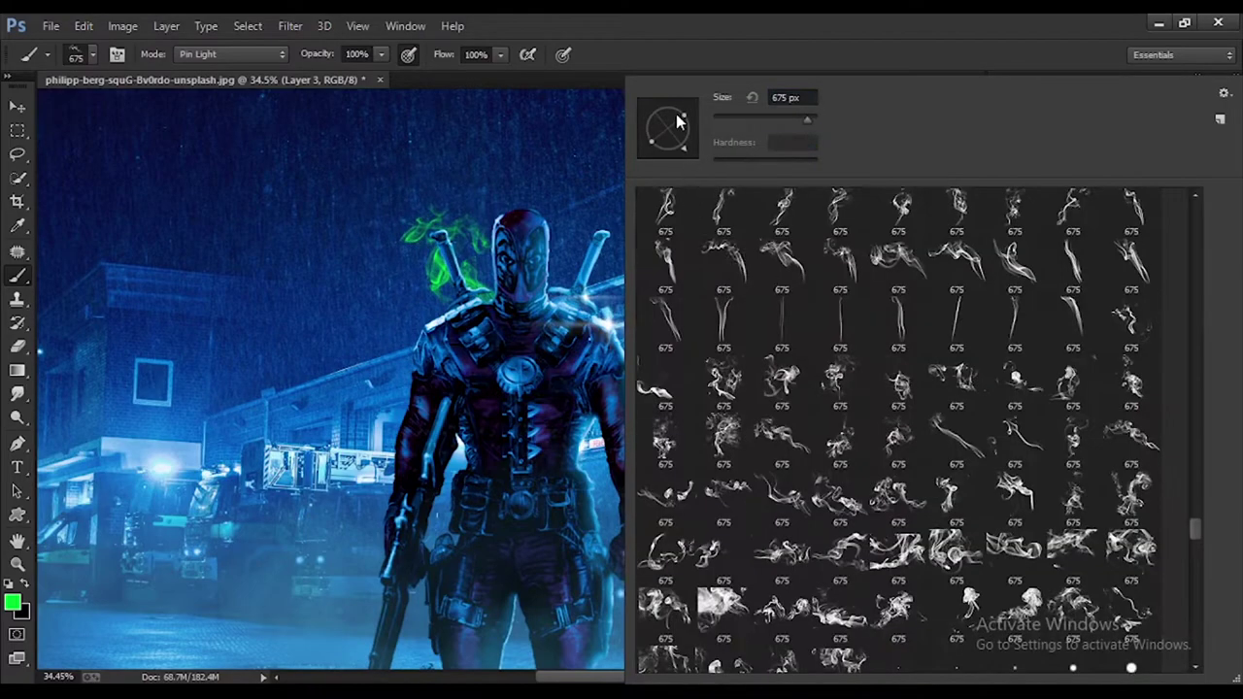
{"action": "left_click", "coordinate": [622, 359]}
{"action": "scroll", "coordinate": [592, 357], "scroll_direction": "down", "scroll_amount": 2}
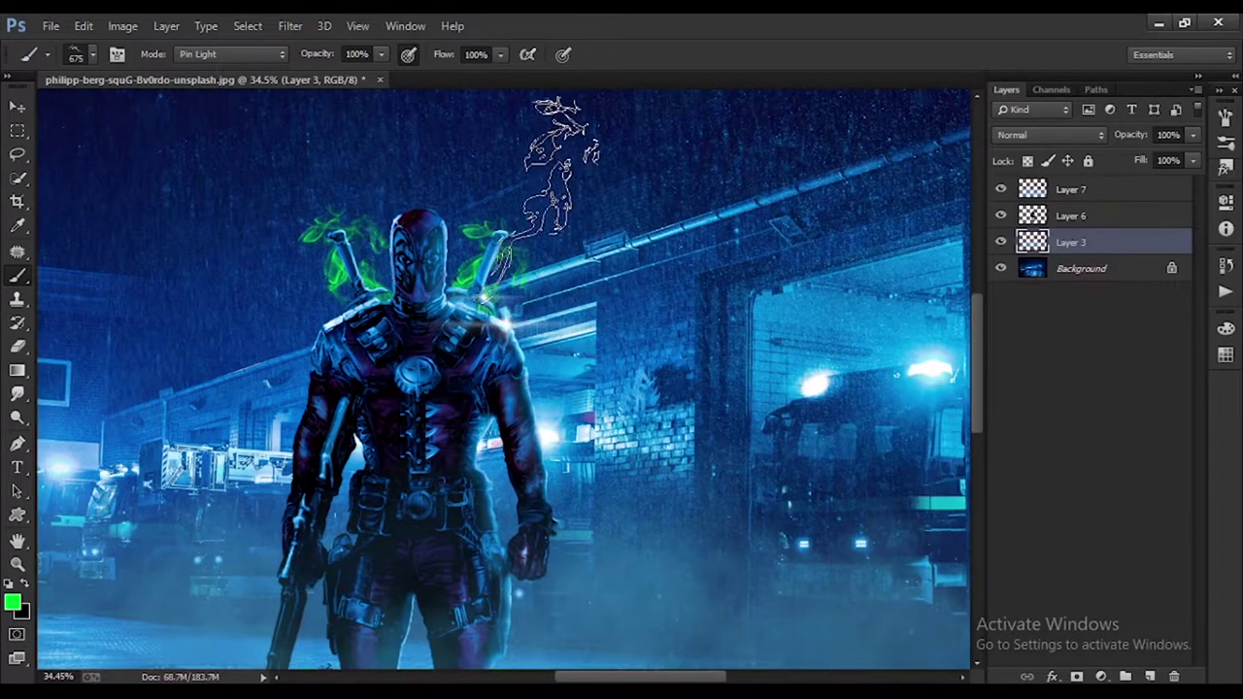
{"action": "scroll", "coordinate": [563, 369], "scroll_direction": "down", "scroll_amount": 1}
{"action": "scroll", "coordinate": [539, 377], "scroll_direction": "down", "scroll_amount": 2}
{"action": "scroll", "coordinate": [539, 377], "scroll_direction": "up", "scroll_amount": 1}
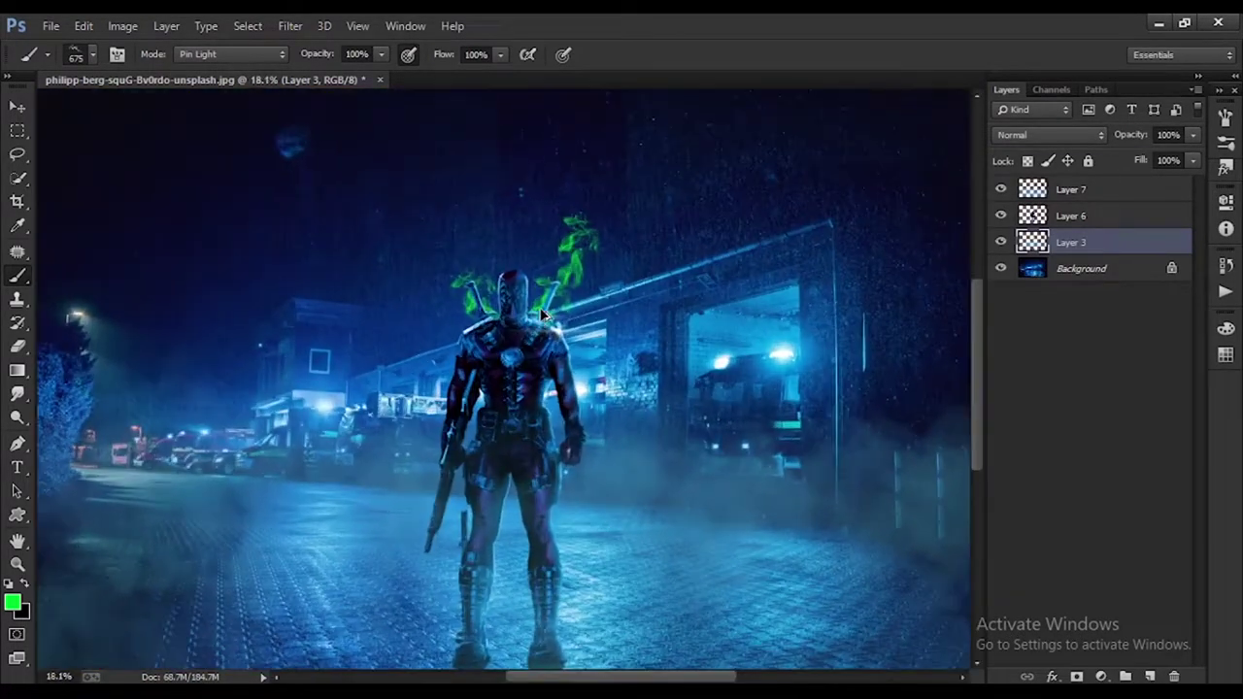
{"action": "scroll", "coordinate": [534, 340], "scroll_direction": "up", "scroll_amount": 3}
{"action": "scroll", "coordinate": [495, 252], "scroll_direction": "down", "scroll_amount": 3}
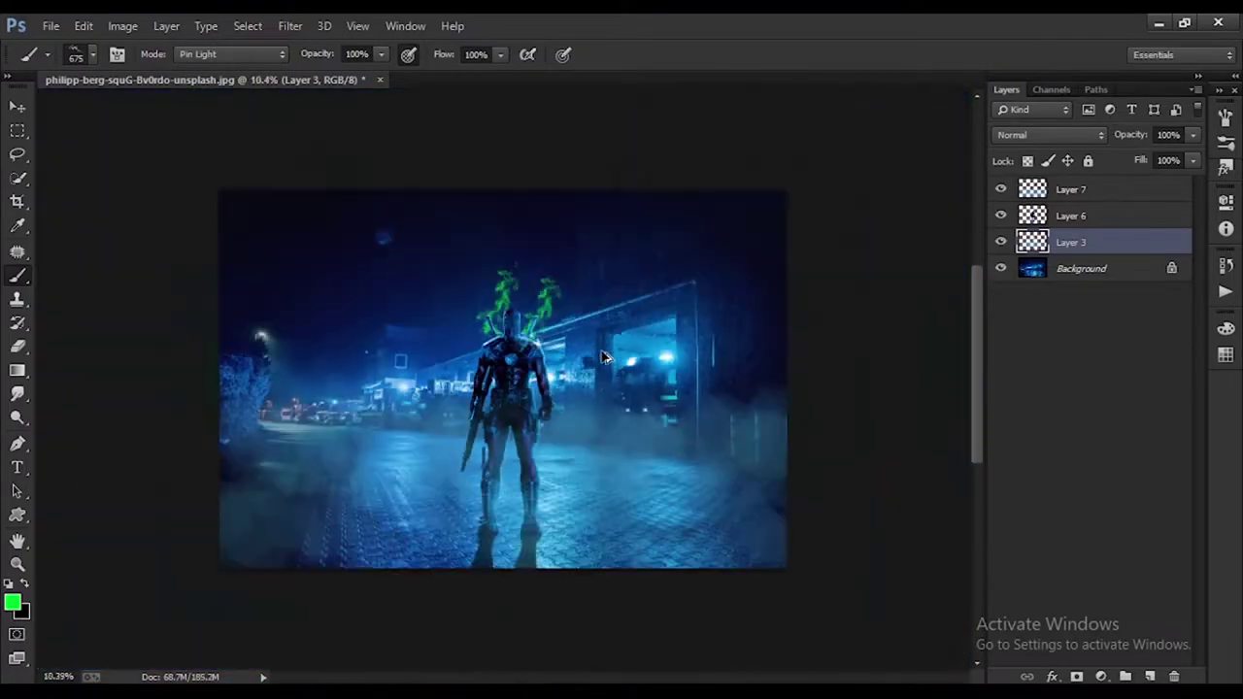
{"action": "scroll", "coordinate": [544, 262], "scroll_direction": "down", "scroll_amount": 1}
{"action": "scroll", "coordinate": [612, 260], "scroll_direction": "up", "scroll_amount": 3}
Step: Choose another smoke wisp shape for the plumes around the swords and shoulders
{"action": "right_click", "coordinate": [612, 261]}
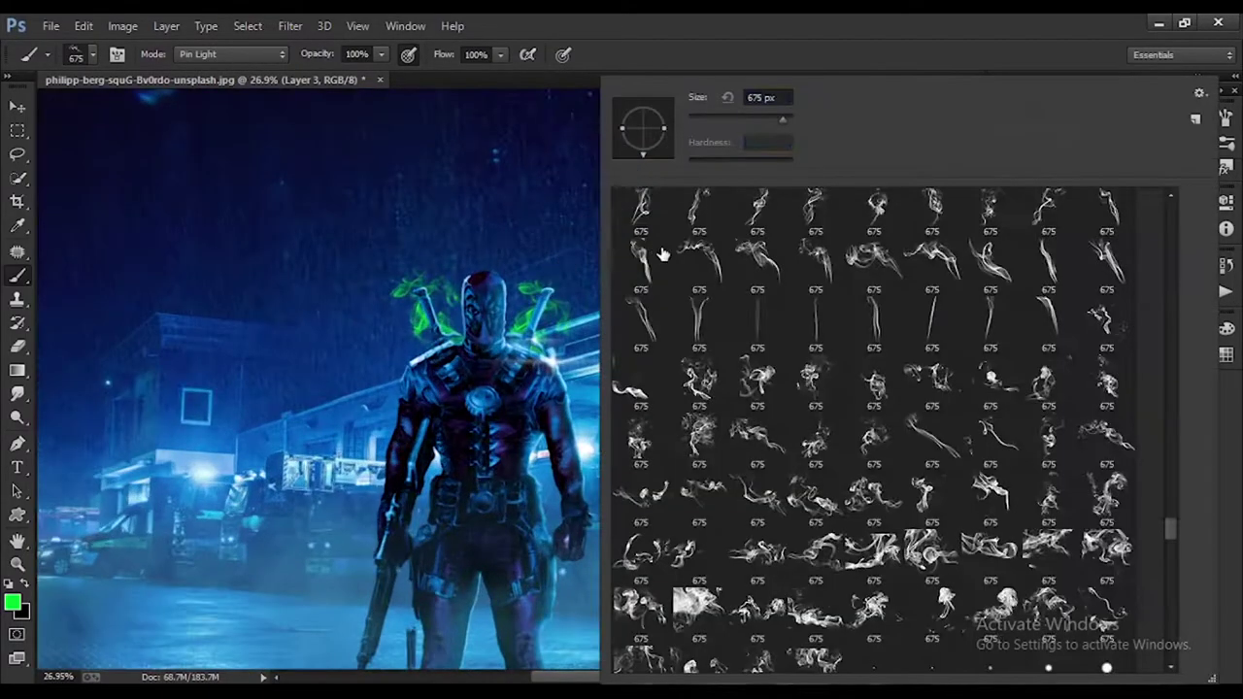
{"action": "left_click", "coordinate": [602, 232]}
{"action": "scroll", "coordinate": [524, 210], "scroll_direction": "down", "scroll_amount": 1}
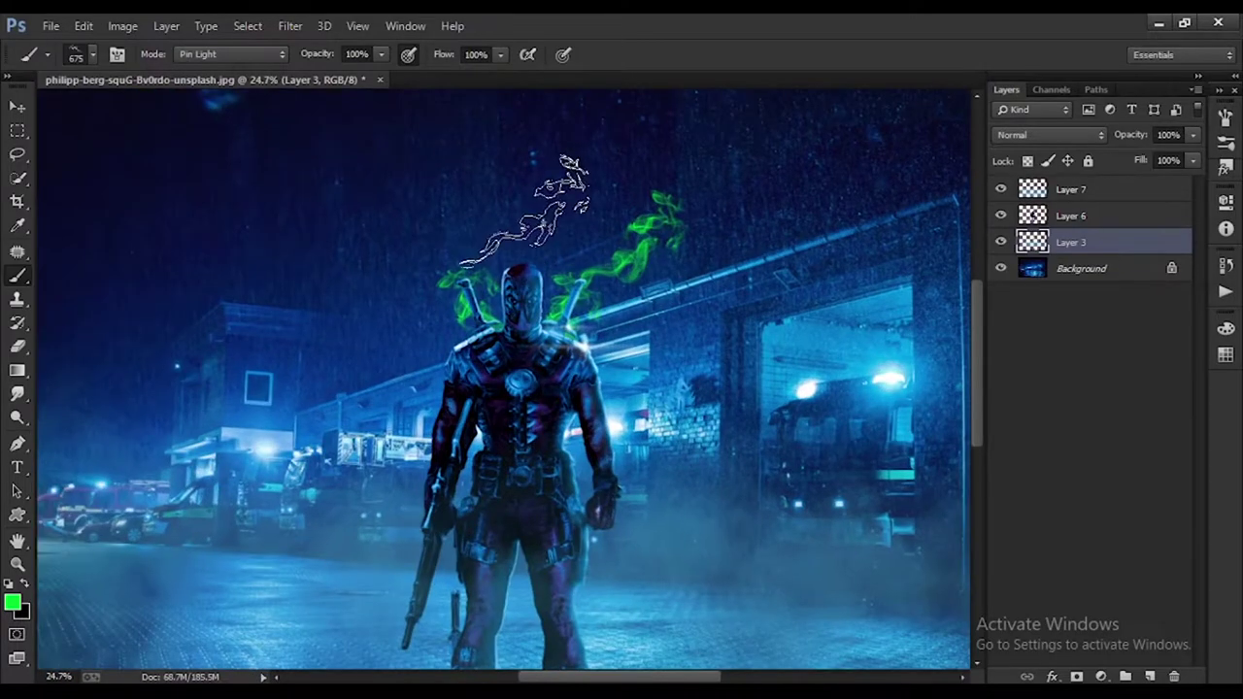
{"action": "scroll", "coordinate": [544, 225], "scroll_direction": "down", "scroll_amount": 2}
{"action": "scroll", "coordinate": [563, 388], "scroll_direction": "up", "scroll_amount": 1}
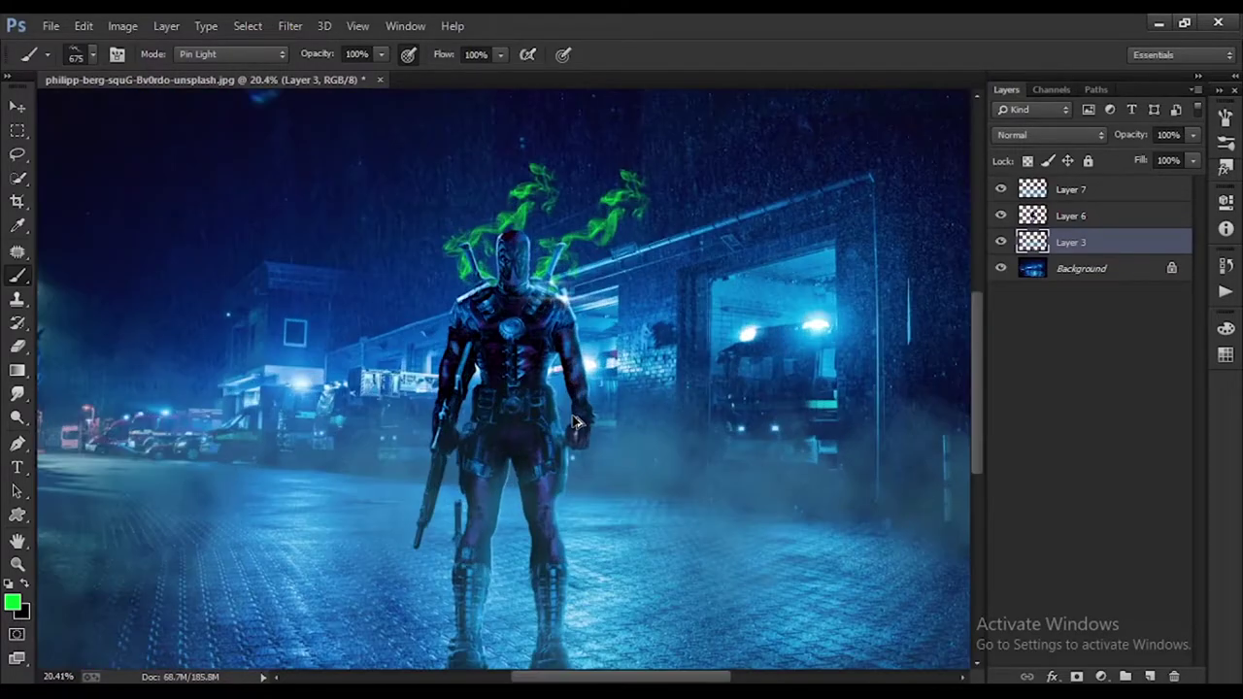
{"action": "scroll", "coordinate": [573, 415], "scroll_direction": "down", "scroll_amount": 2}
{"action": "scroll", "coordinate": [573, 414], "scroll_direction": "up", "scroll_amount": 2}
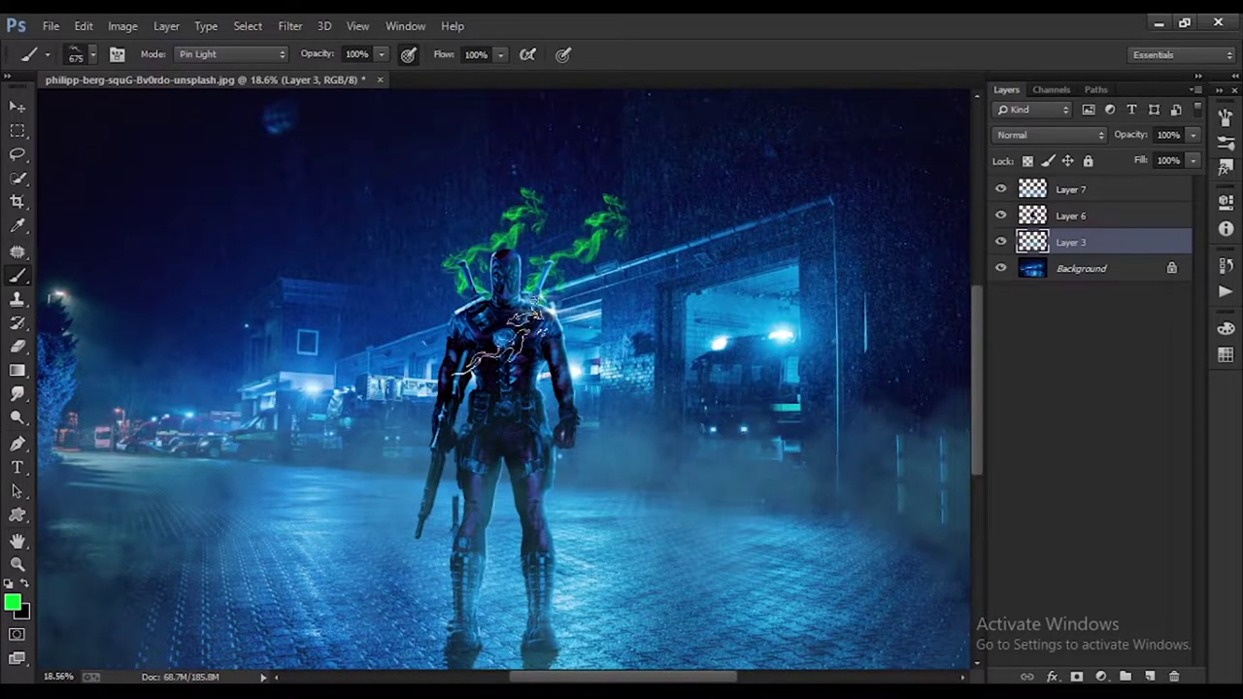
{"action": "scroll", "coordinate": [580, 277], "scroll_direction": "up", "scroll_amount": 2}
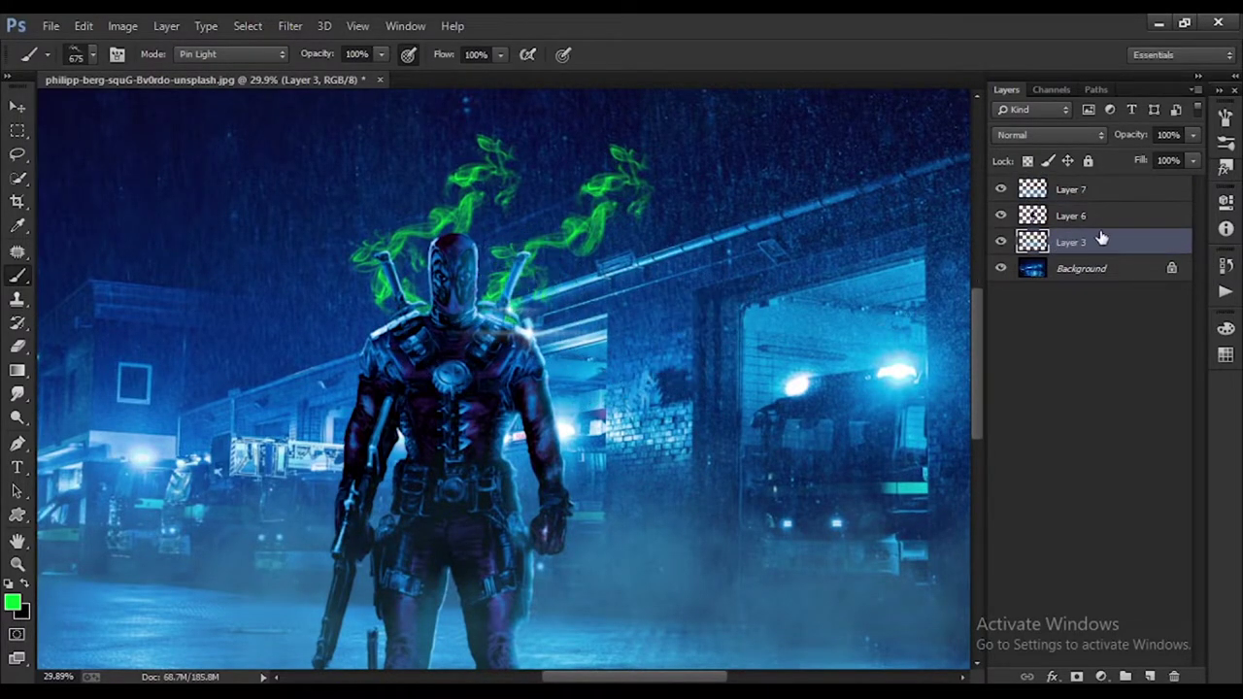
Step: Stamp extra green smoke around the figure's shoulders on Layer 7
{"action": "left_click", "coordinate": [1071, 189]}
{"action": "left_click", "coordinate": [449, 341]}
{"action": "left_click", "coordinate": [311, 355]}
{"action": "left_click", "coordinate": [345, 315]}
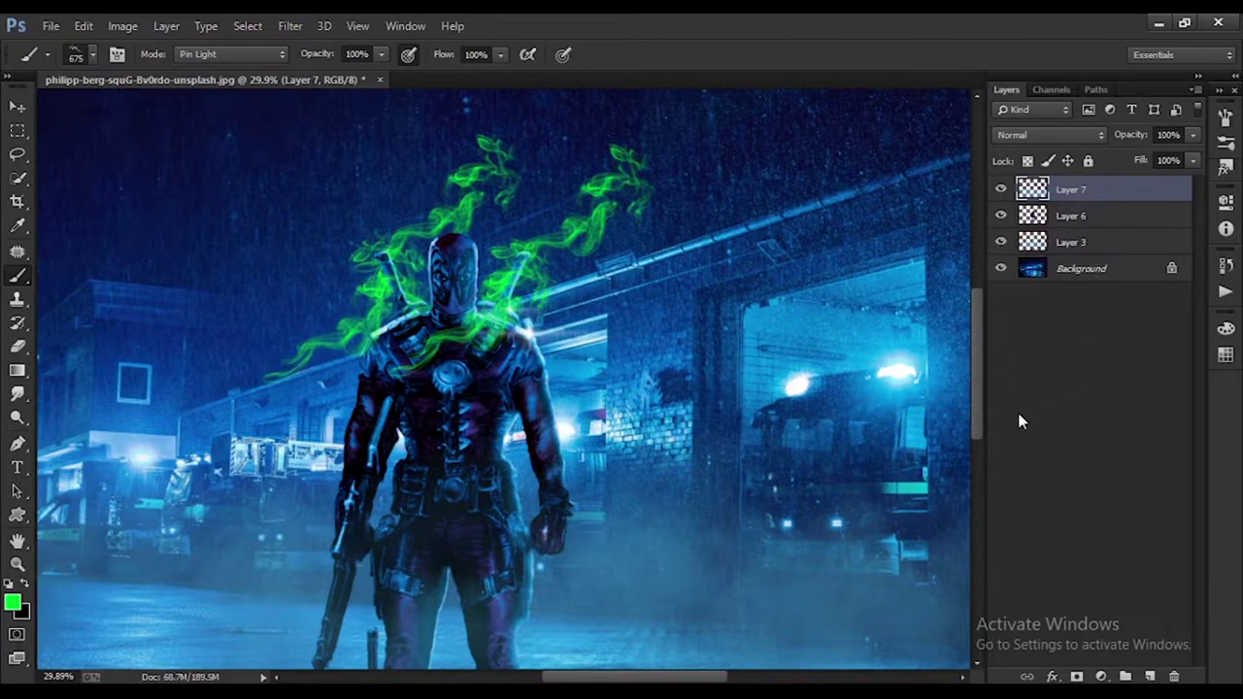
Step: Add a layer mask to Layer 7 and hide part of the green smoke
{"action": "left_click", "coordinate": [1076, 677]}
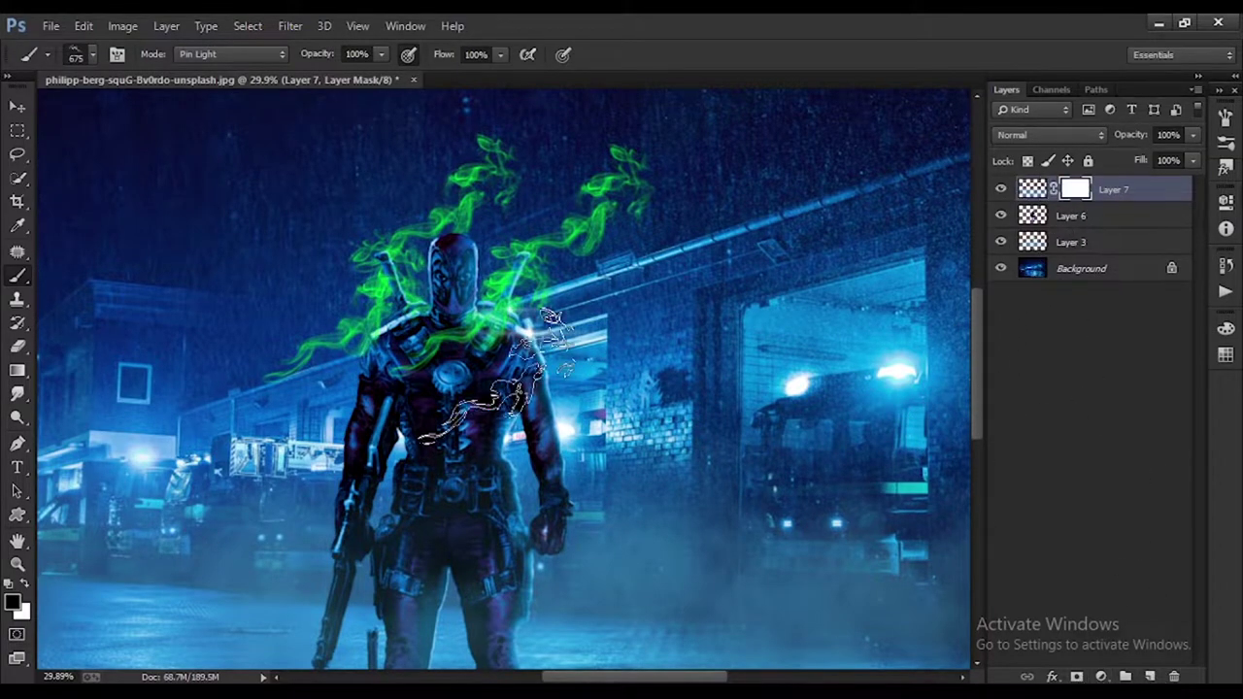
{"action": "mouse_move", "coordinate": [408, 383]}
{"action": "left_mouse_down"}
{"action": "mouse_move", "coordinate": [277, 355]}
{"action": "mouse_move", "coordinate": [310, 379]}
{"action": "left_mouse_up"}
{"action": "scroll", "coordinate": [531, 304], "scroll_direction": "down", "scroll_amount": 3}
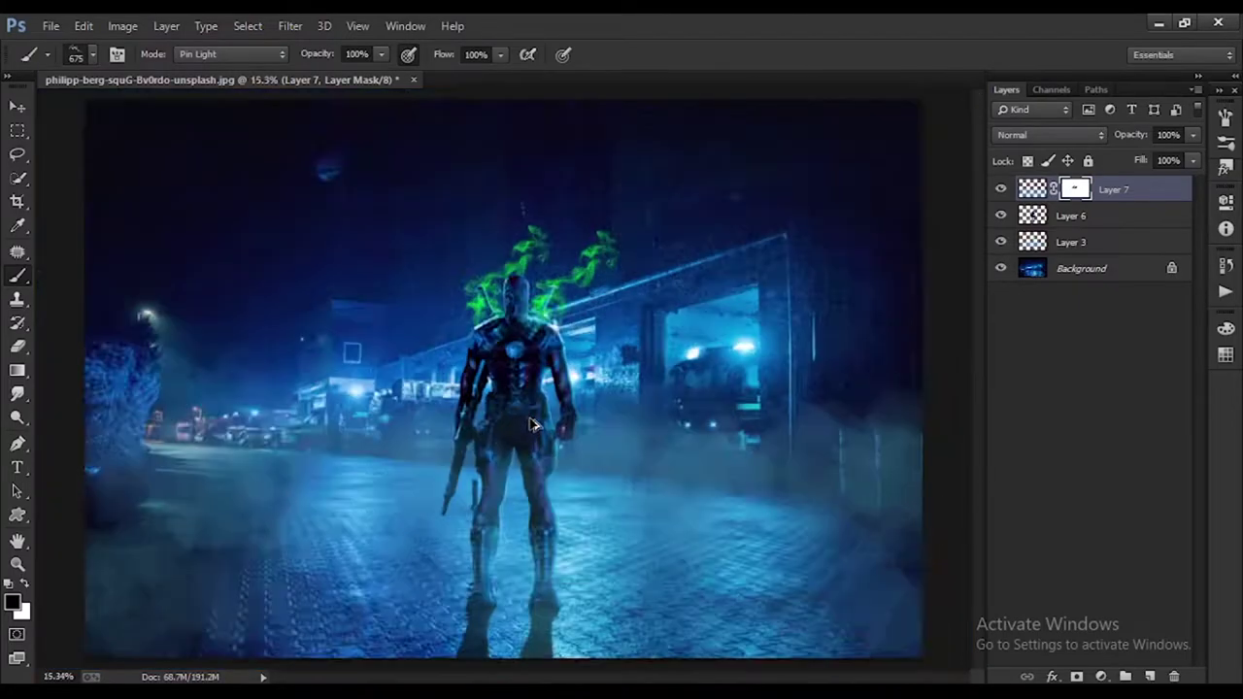
{"action": "scroll", "coordinate": [531, 304], "scroll_direction": "up", "scroll_amount": 3}
Step: Load a different smoke-shaped brush tip from the presets
{"action": "scroll", "coordinate": [532, 304], "scroll_direction": "up", "scroll_amount": 2}
{"action": "scroll", "coordinate": [532, 308], "scroll_direction": "up", "scroll_amount": 1}
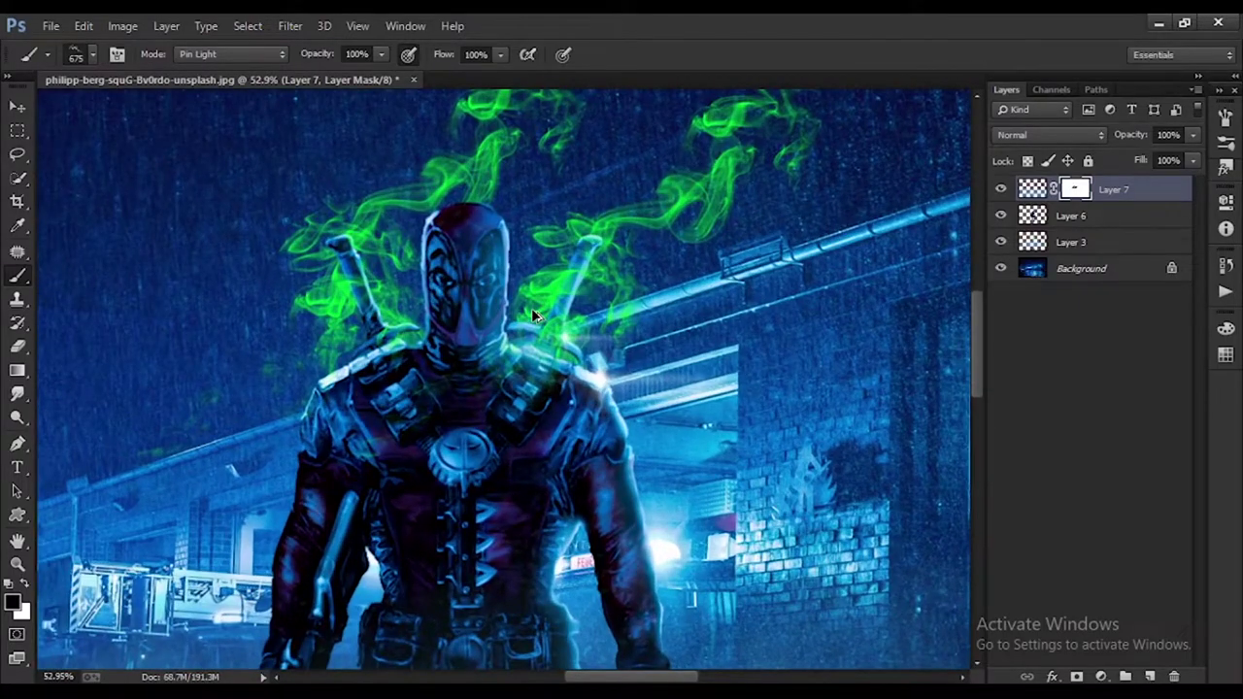
{"action": "scroll", "coordinate": [531, 309], "scroll_direction": "down", "scroll_amount": 4}
{"action": "scroll", "coordinate": [531, 309], "scroll_direction": "up", "scroll_amount": 3}
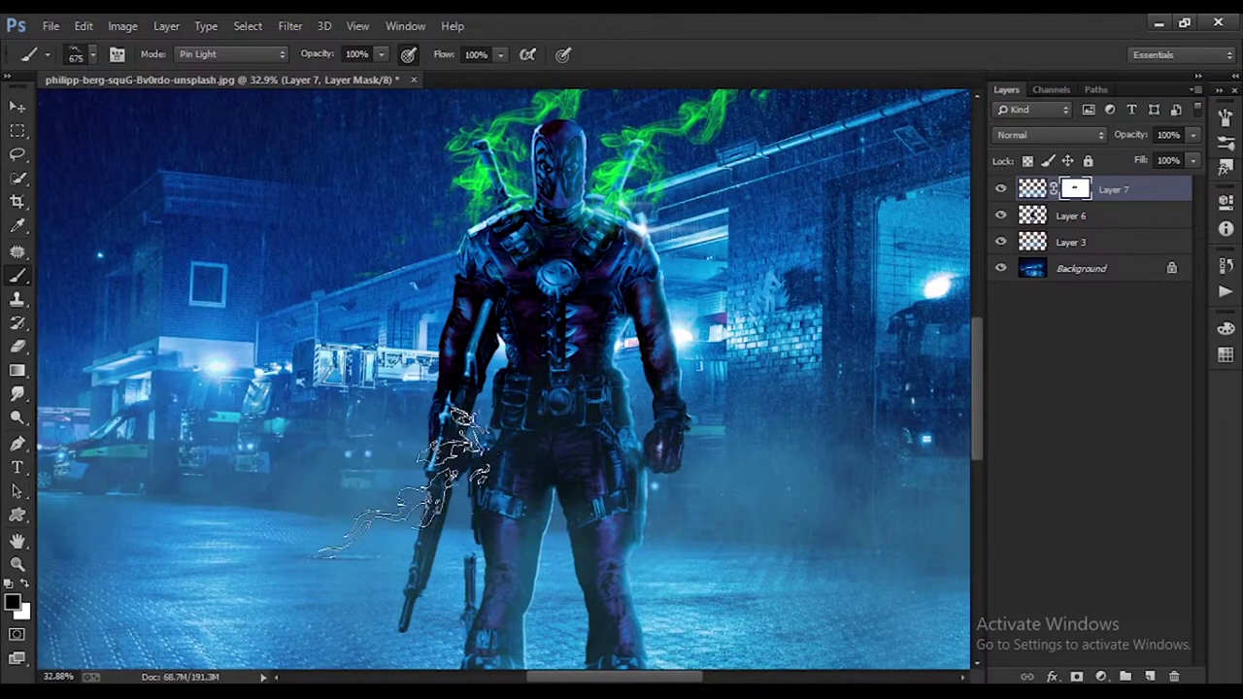
{"action": "right_click", "coordinate": [457, 422]}
{"action": "key", "text": "Return"}
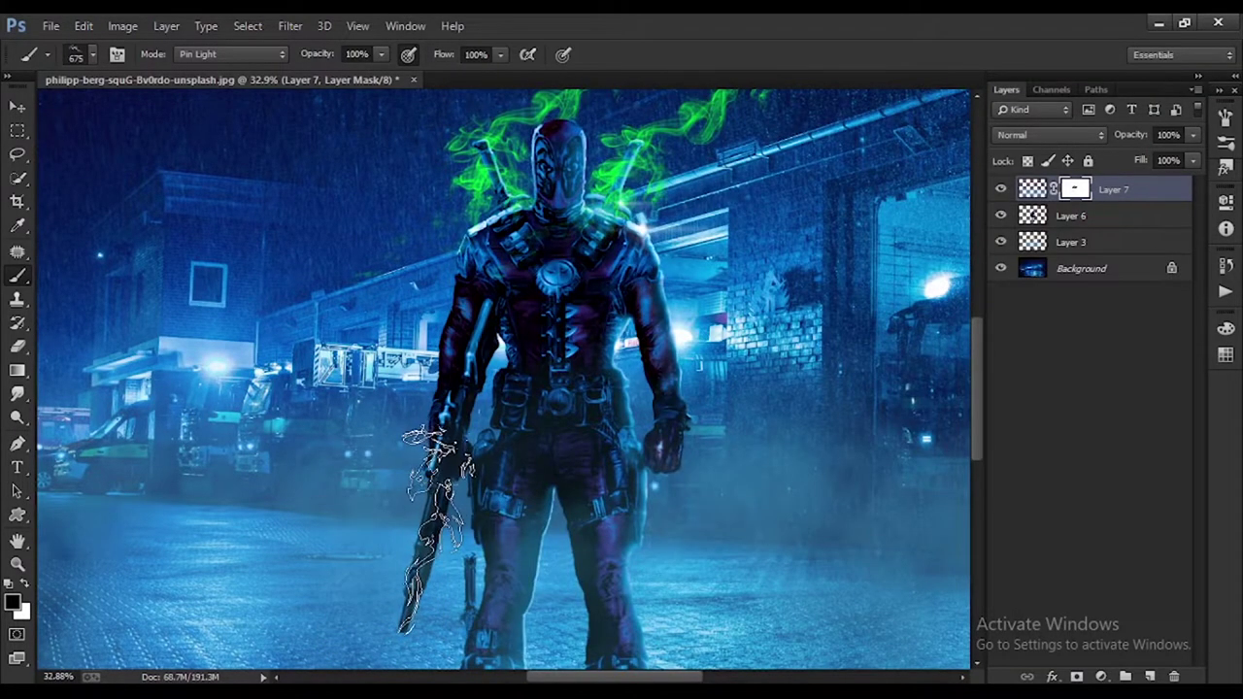
Step: Set the foreground colour to yellow
{"action": "left_click", "coordinate": [15, 605]}
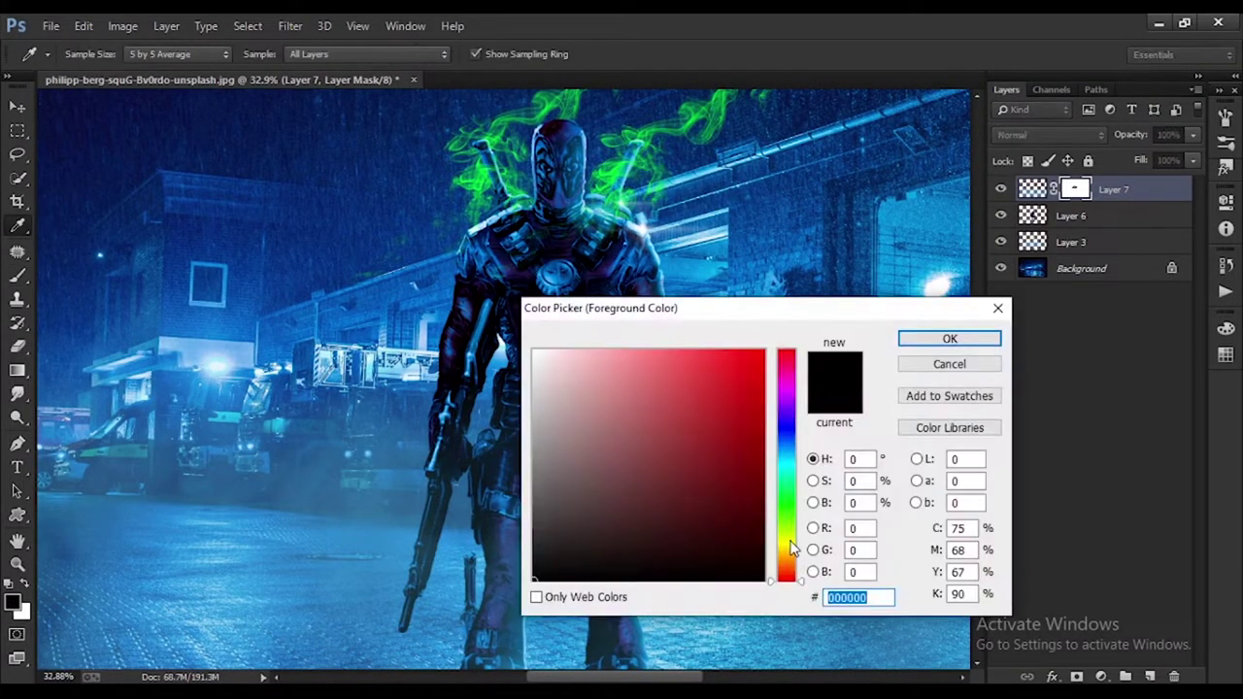
{"action": "left_click", "coordinate": [791, 550]}
{"action": "left_click", "coordinate": [744, 416]}
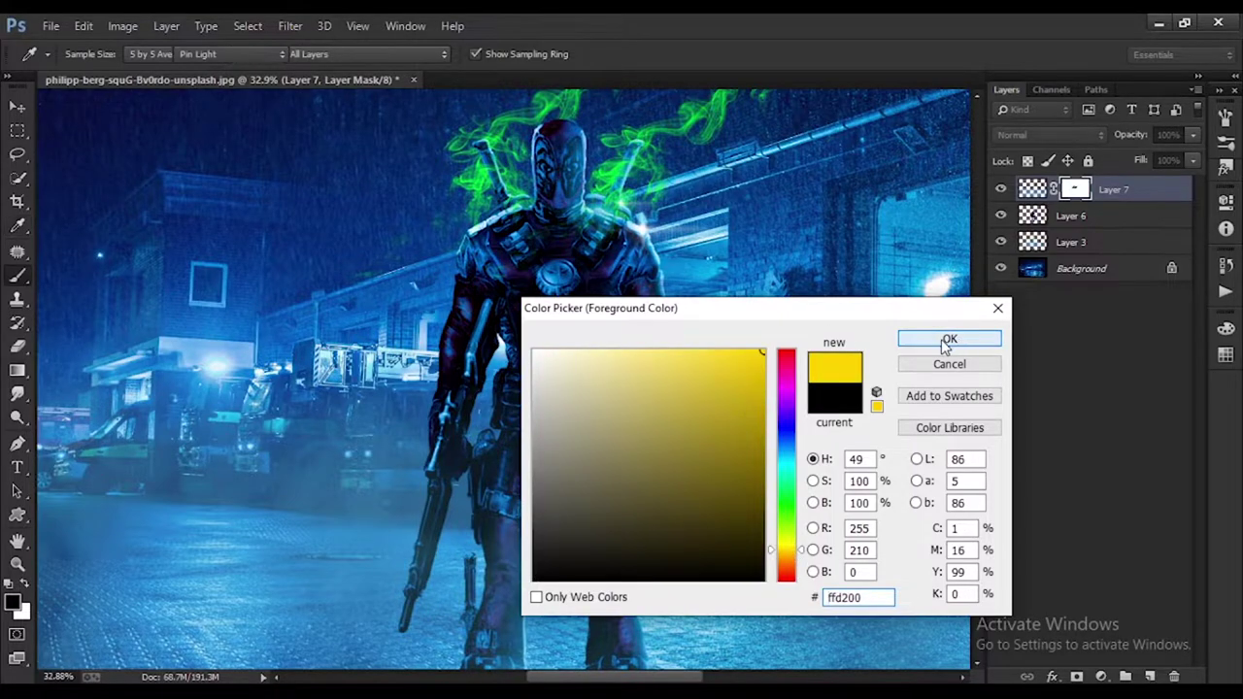
{"action": "left_click", "coordinate": [950, 338]}
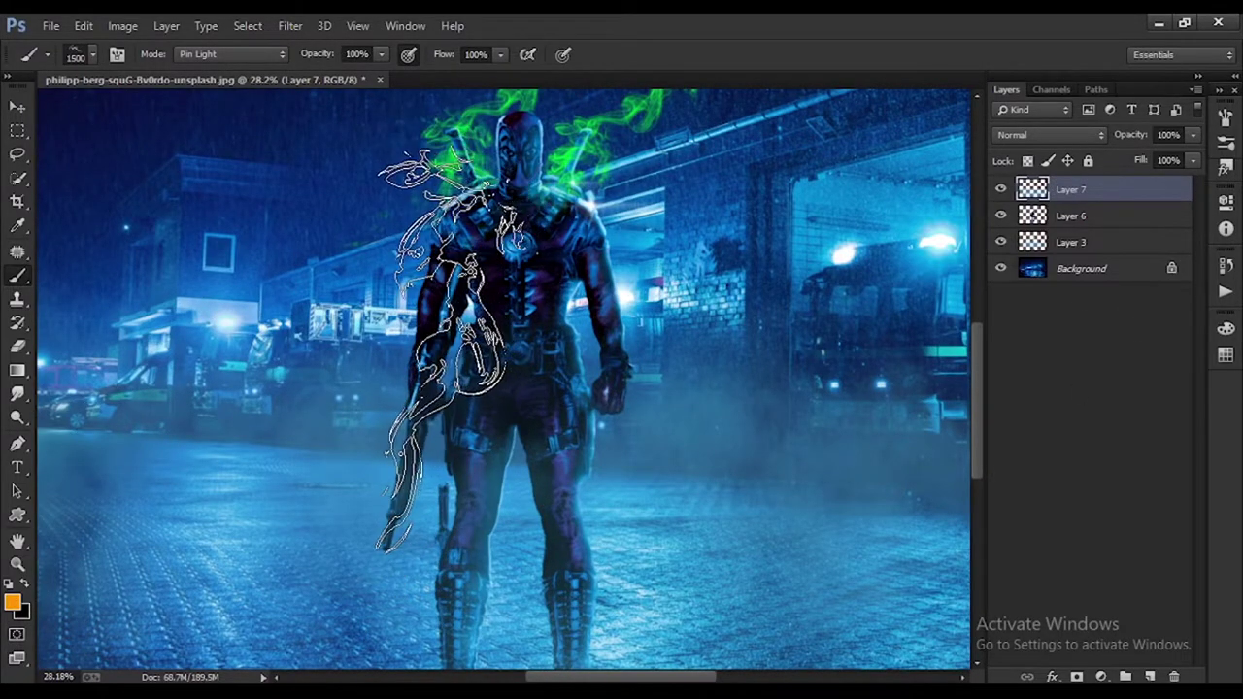
{"action": "scroll", "coordinate": [505, 379], "scroll_direction": "down", "scroll_amount": 5}
{"action": "scroll", "coordinate": [505, 379], "scroll_direction": "up", "scroll_amount": 3}
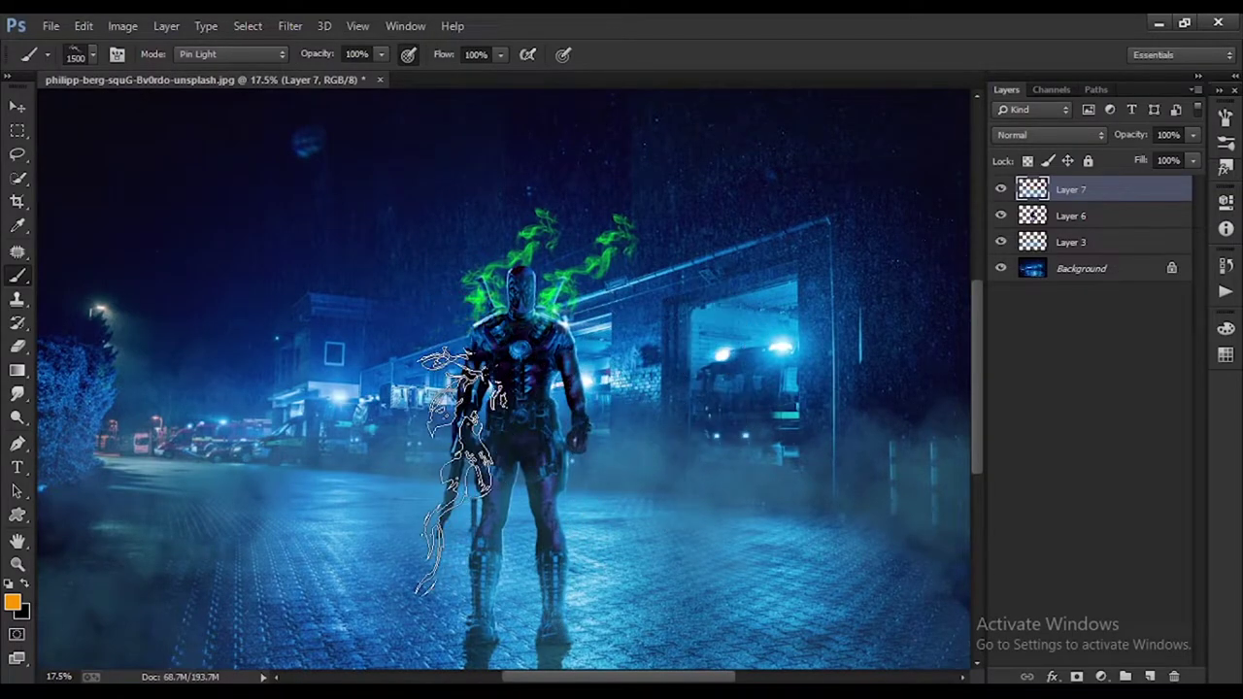
Step: Change the foreground colour to bright green for the smoke
{"action": "left_click", "coordinate": [13, 603]}
{"action": "left_click", "coordinate": [791, 505]}
{"action": "left_click", "coordinate": [950, 338]}
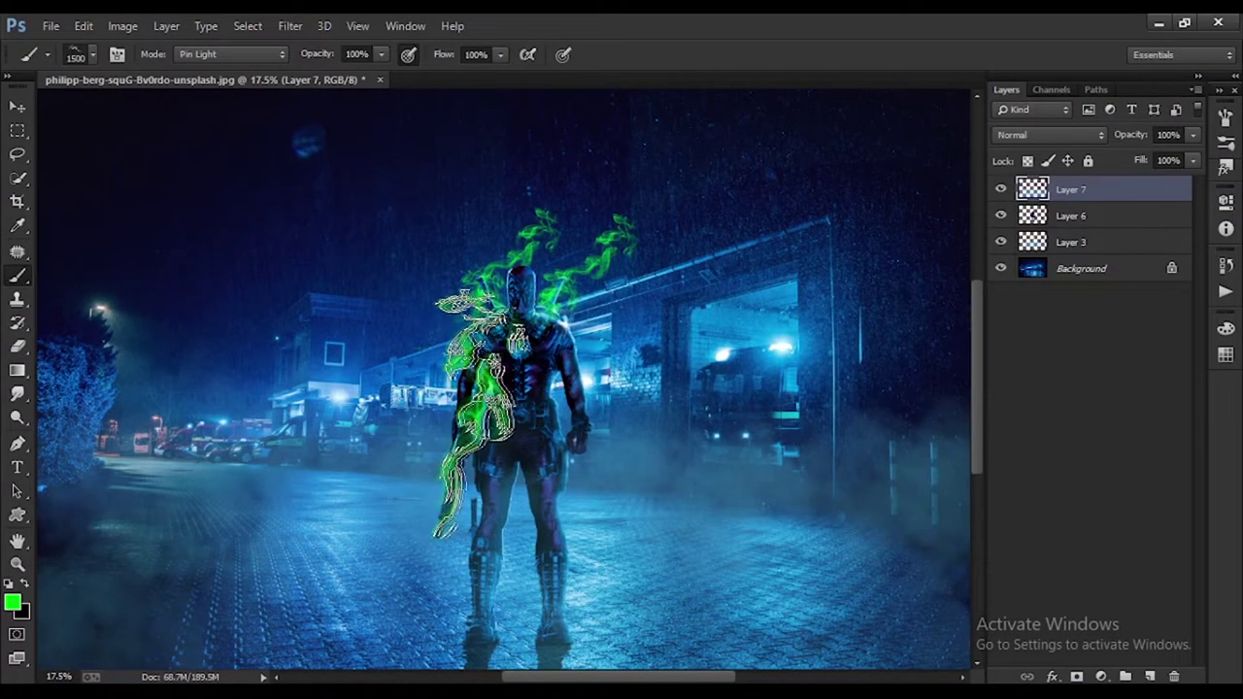
{"action": "scroll", "coordinate": [583, 413], "scroll_direction": "up", "scroll_amount": 2}
{"action": "scroll", "coordinate": [568, 398], "scroll_direction": "up", "scroll_amount": 2}
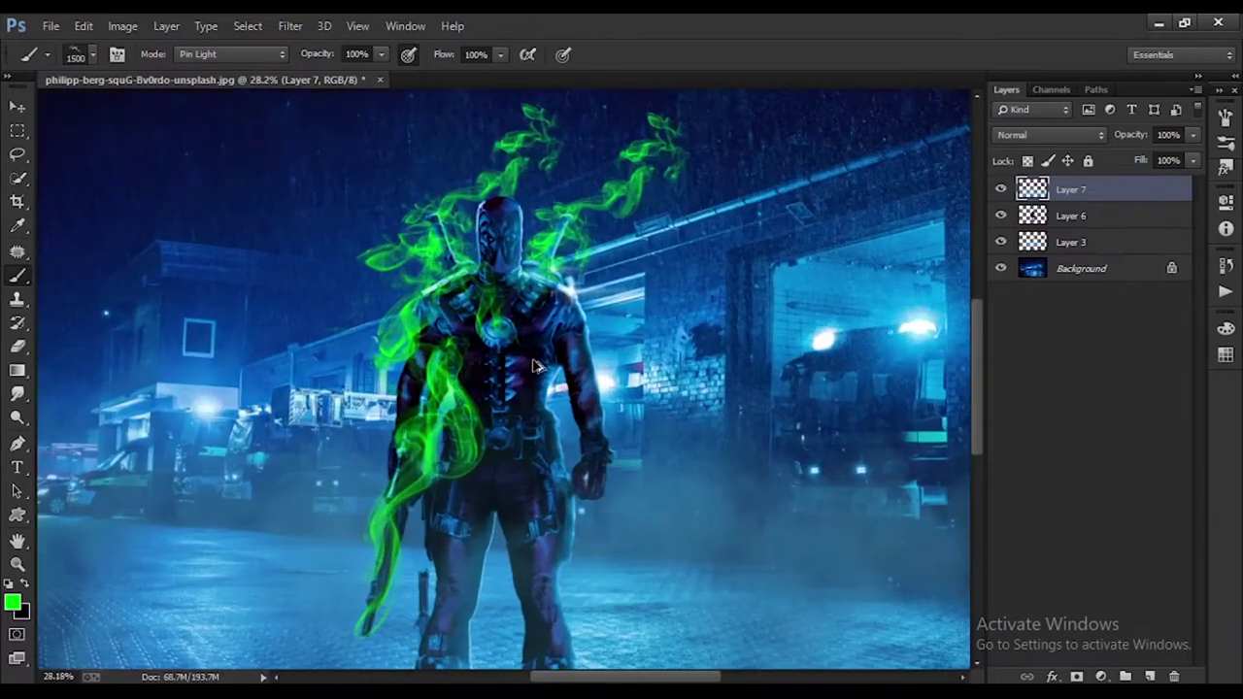
{"action": "scroll", "coordinate": [548, 381], "scroll_direction": "up", "scroll_amount": 2}
{"action": "scroll", "coordinate": [534, 365], "scroll_direction": "up", "scroll_amount": 2}
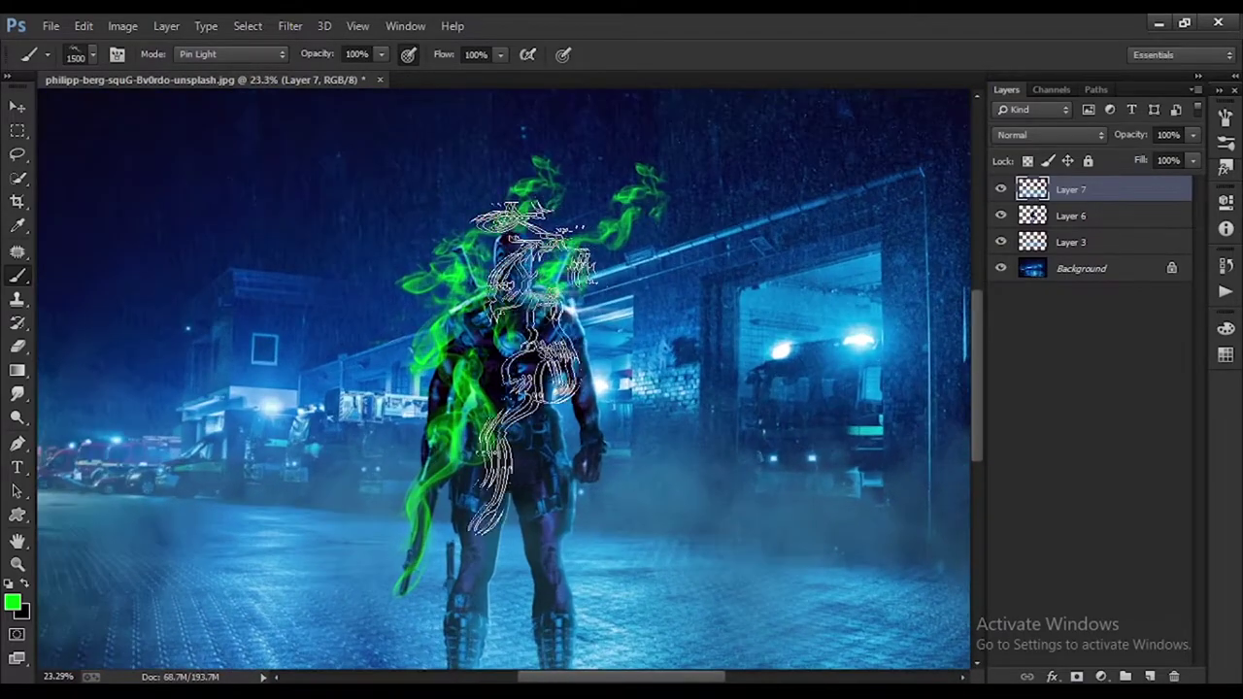
Step: Paint black on Layer 7's mask to trim the smoke down the left side
{"action": "key", "text": "d"}
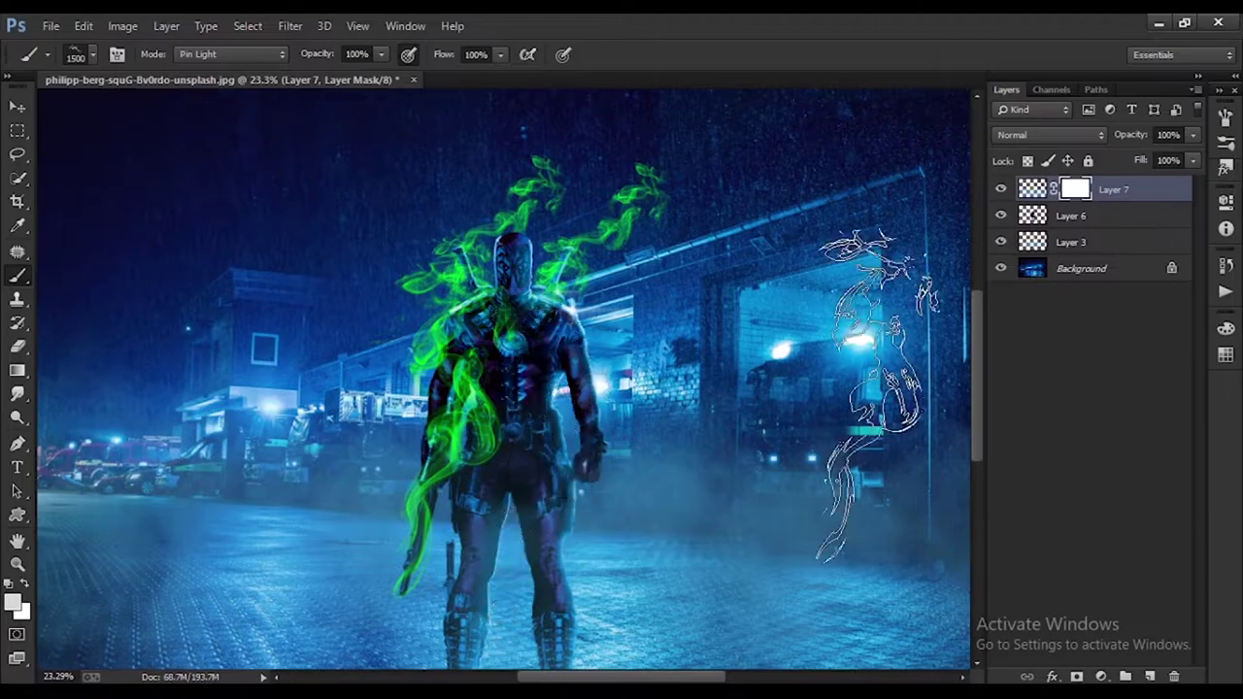
{"action": "key", "text": "x"}
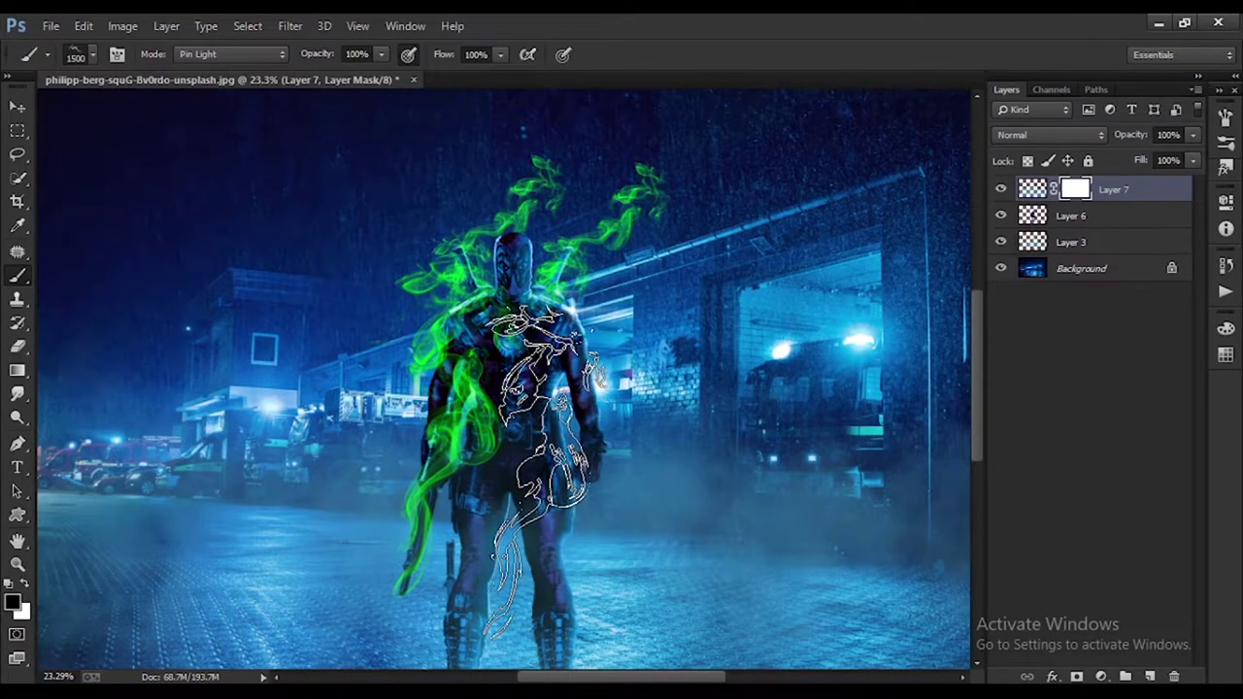
{"action": "left_click", "coordinate": [588, 500]}
{"action": "scroll", "coordinate": [588, 501], "scroll_direction": "down", "scroll_amount": 3, "text": "alt"}
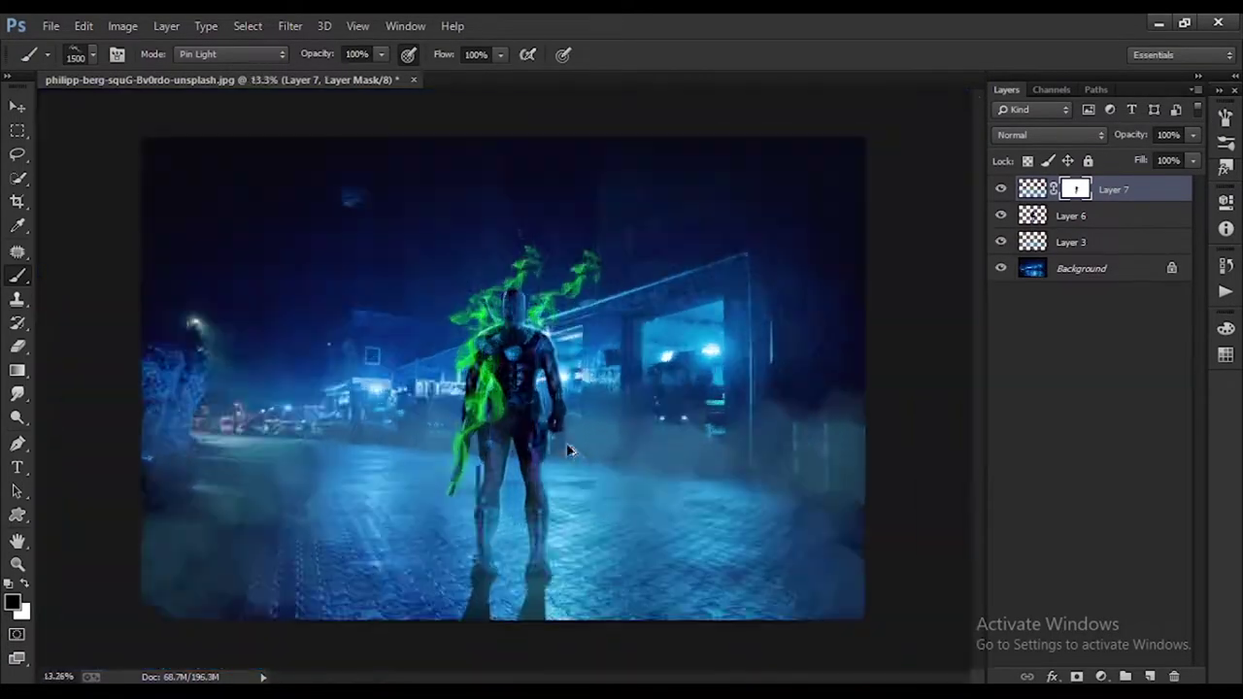
{"action": "scroll", "coordinate": [463, 528], "scroll_direction": "up", "scroll_amount": 5, "text": "alt"}
{"action": "scroll", "coordinate": [548, 335], "scroll_direction": "down", "scroll_amount": 3, "text": "alt"}
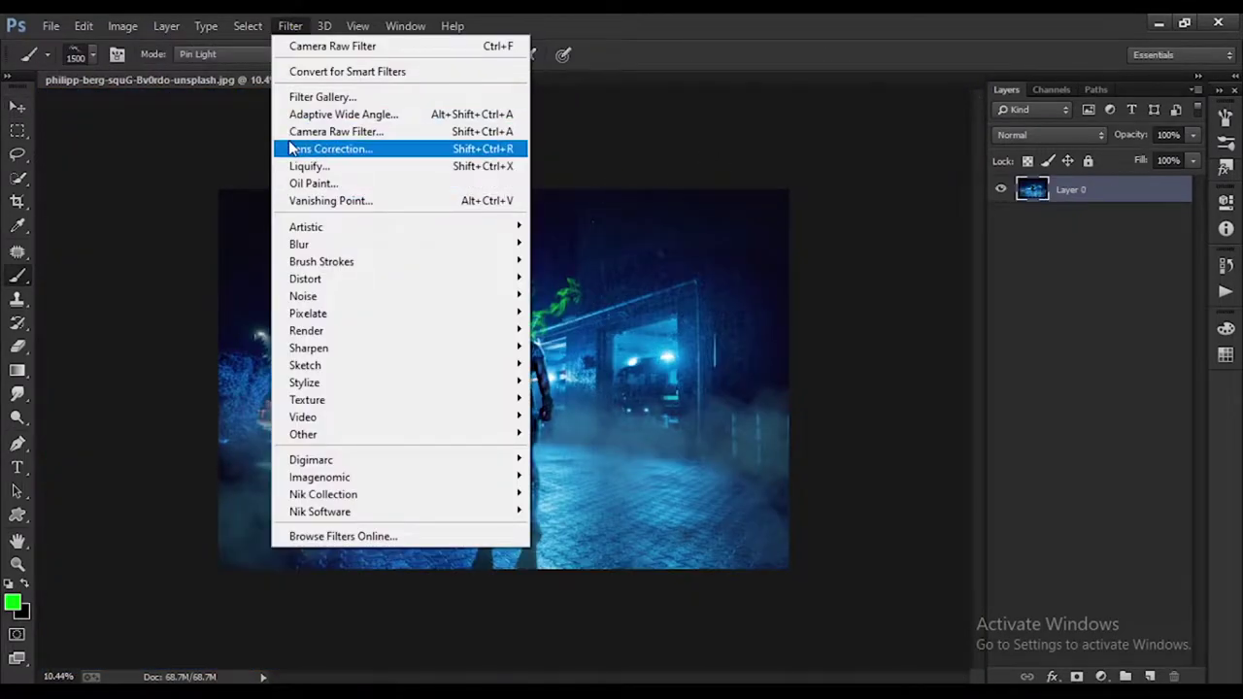
Step: In Camera Raw Basic, set exposure +0.20, contrast +31, highlights +15, shadows +23, clarity +43
{"action": "left_click", "coordinate": [388, 131]}
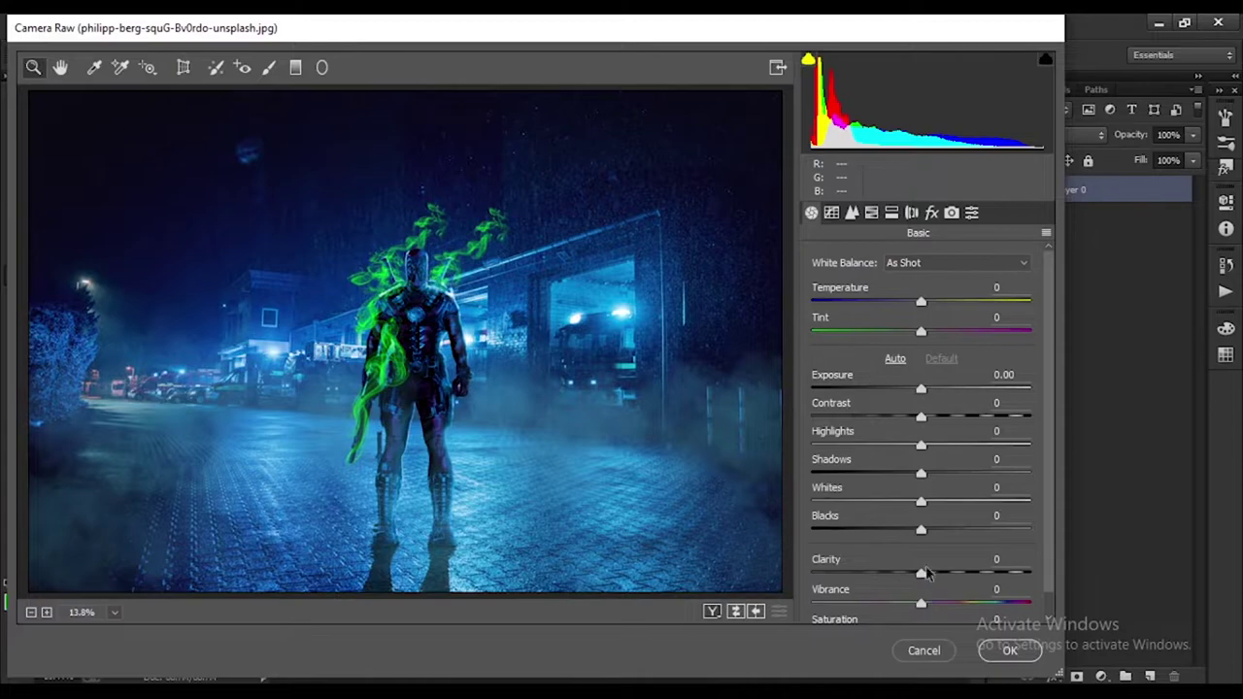
{"action": "left_click_drag", "start_coordinate": [921, 389], "coordinate": [974, 416]}
{"action": "mouse_move", "coordinate": [920, 445]}
{"action": "left_mouse_down"}
{"action": "mouse_move", "coordinate": [937, 445]}
{"action": "mouse_move", "coordinate": [944, 473]}
{"action": "mouse_move", "coordinate": [979, 502]}
{"action": "mouse_move", "coordinate": [920, 501]}
{"action": "left_mouse_up"}
{"action": "mouse_move", "coordinate": [921, 529]}
{"action": "left_mouse_down"}
{"action": "mouse_move", "coordinate": [960, 529]}
{"action": "mouse_move", "coordinate": [891, 502]}
{"action": "left_mouse_up"}
{"action": "left_click_drag", "start_coordinate": [920, 573], "coordinate": [968, 573]}
{"action": "mouse_move", "coordinate": [934, 530]}
{"action": "left_mouse_down"}
{"action": "mouse_move", "coordinate": [908, 529]}
{"action": "mouse_move", "coordinate": [924, 529]}
{"action": "left_mouse_up"}
{"action": "left_click_drag", "start_coordinate": [943, 473], "coordinate": [946, 473]}
{"action": "left_click_drag", "start_coordinate": [974, 417], "coordinate": [955, 417]}
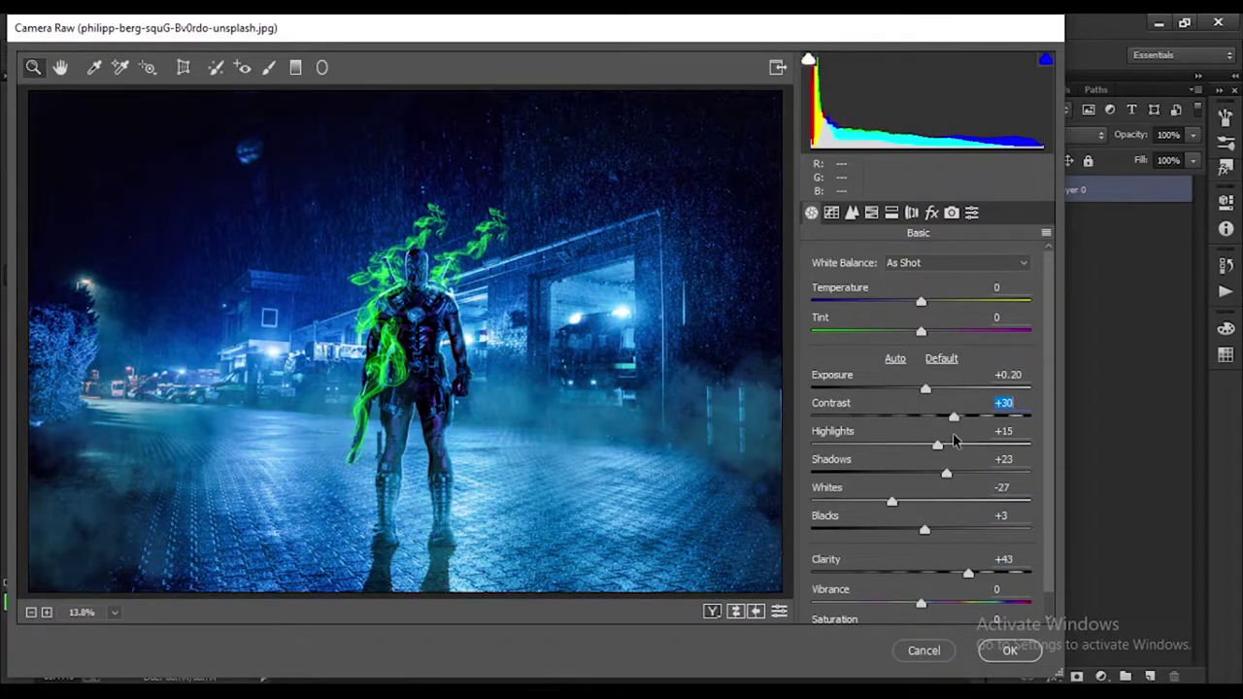
{"action": "mouse_move", "coordinate": [891, 501]}
{"action": "left_mouse_down"}
{"action": "mouse_move", "coordinate": [922, 501]}
{"action": "mouse_move", "coordinate": [903, 529]}
{"action": "left_mouse_up"}
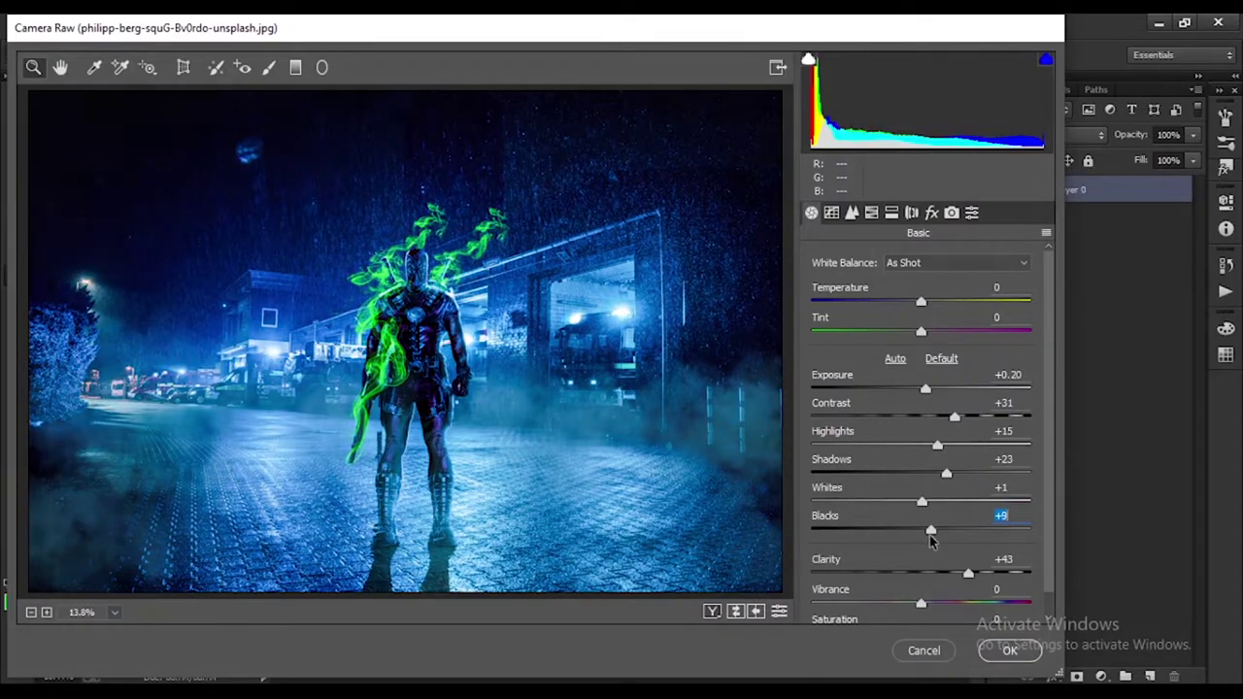
Step: Tweak vibrance and saturation, raise Greens, fully desaturate Aquas, adjust Yellows, Oranges and Blues
{"action": "scroll", "coordinate": [929, 535], "scroll_direction": "down", "scroll_amount": 1}
{"action": "left_click_drag", "start_coordinate": [920, 579], "coordinate": [930, 579]}
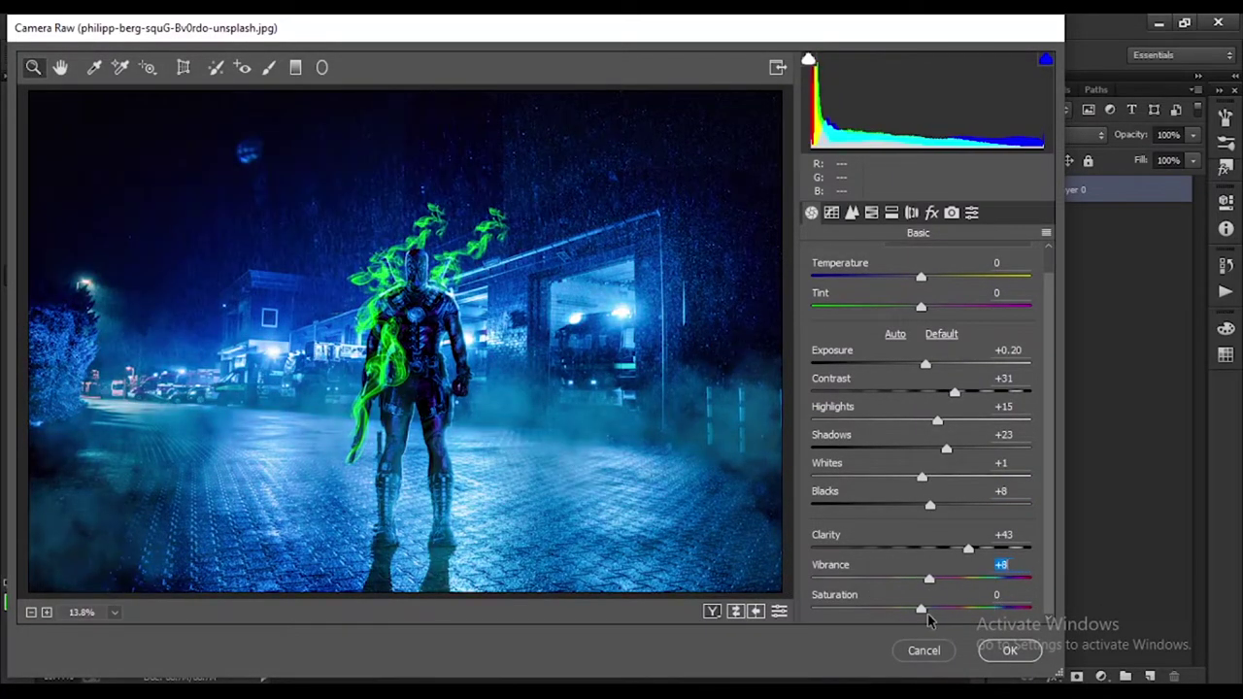
{"action": "left_click_drag", "start_coordinate": [928, 614], "coordinate": [935, 614]}
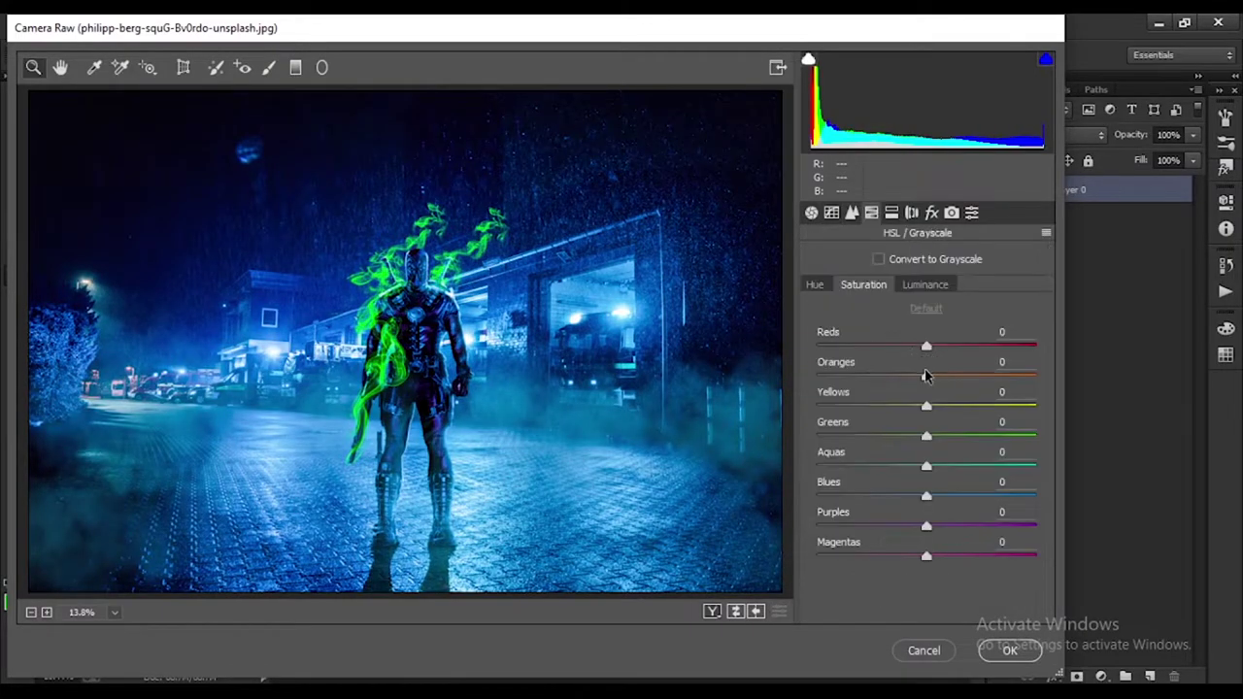
{"action": "left_click_drag", "start_coordinate": [927, 436], "coordinate": [827, 466]}
{"action": "left_click_drag", "start_coordinate": [977, 466], "coordinate": [817, 466]}
{"action": "left_click_drag", "start_coordinate": [927, 406], "coordinate": [817, 406]}
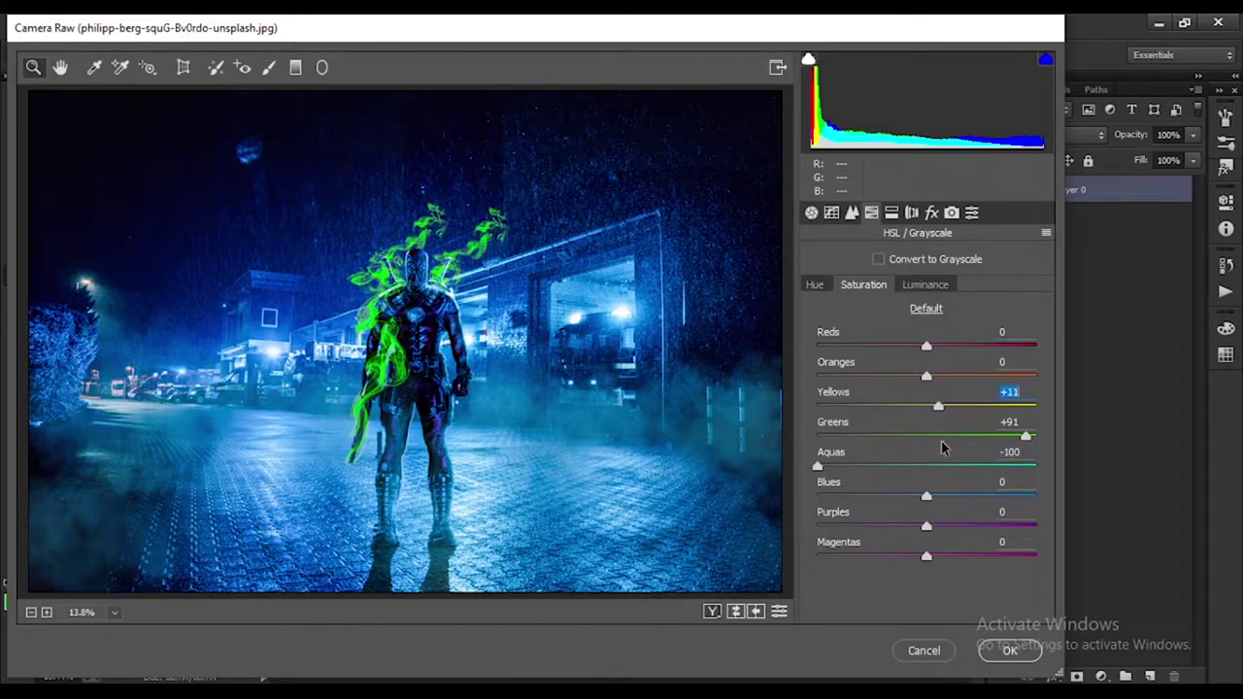
{"action": "left_click_drag", "start_coordinate": [934, 376], "coordinate": [930, 376]}
{"action": "mouse_move", "coordinate": [926, 497]}
{"action": "left_mouse_down"}
{"action": "mouse_move", "coordinate": [938, 525]}
{"action": "mouse_move", "coordinate": [902, 521]}
{"action": "mouse_move", "coordinate": [941, 528]}
{"action": "mouse_move", "coordinate": [907, 525]}
{"action": "mouse_move", "coordinate": [952, 495]}
{"action": "left_mouse_up"}
Step: Brighten blue luminance, split-tone highlights hue 45 and teal shadows, add a vignette, apply
{"action": "left_click", "coordinate": [925, 285]}
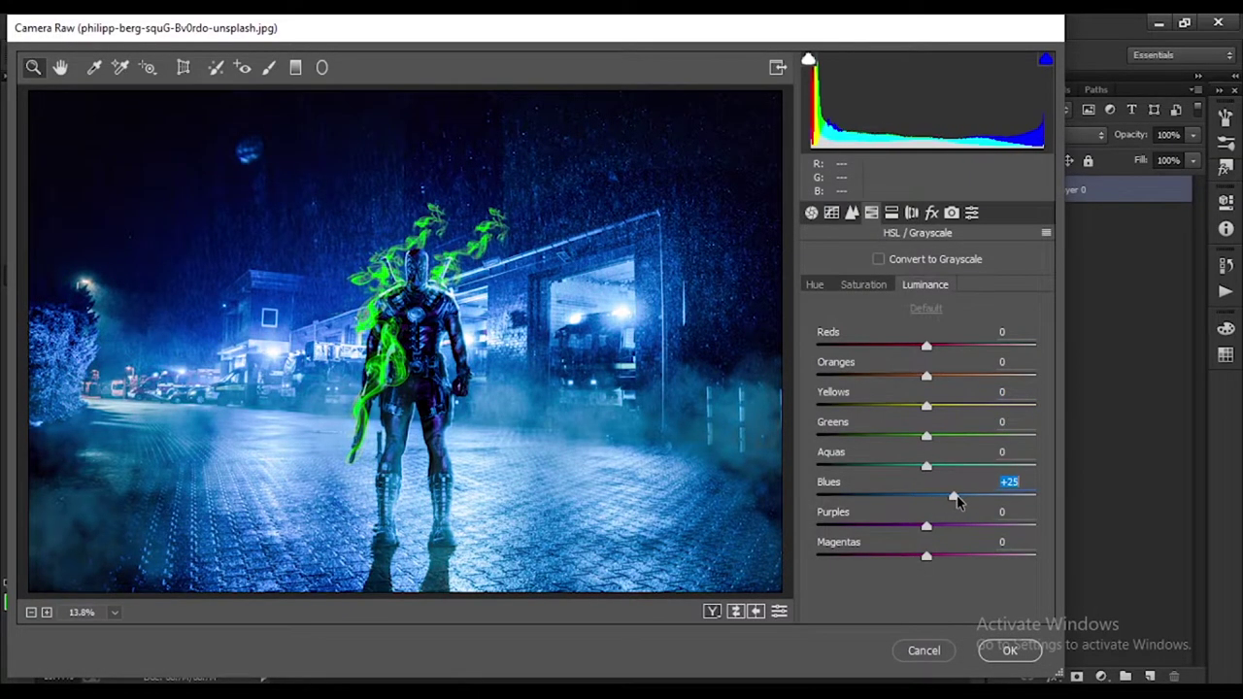
{"action": "left_click", "coordinate": [932, 213]}
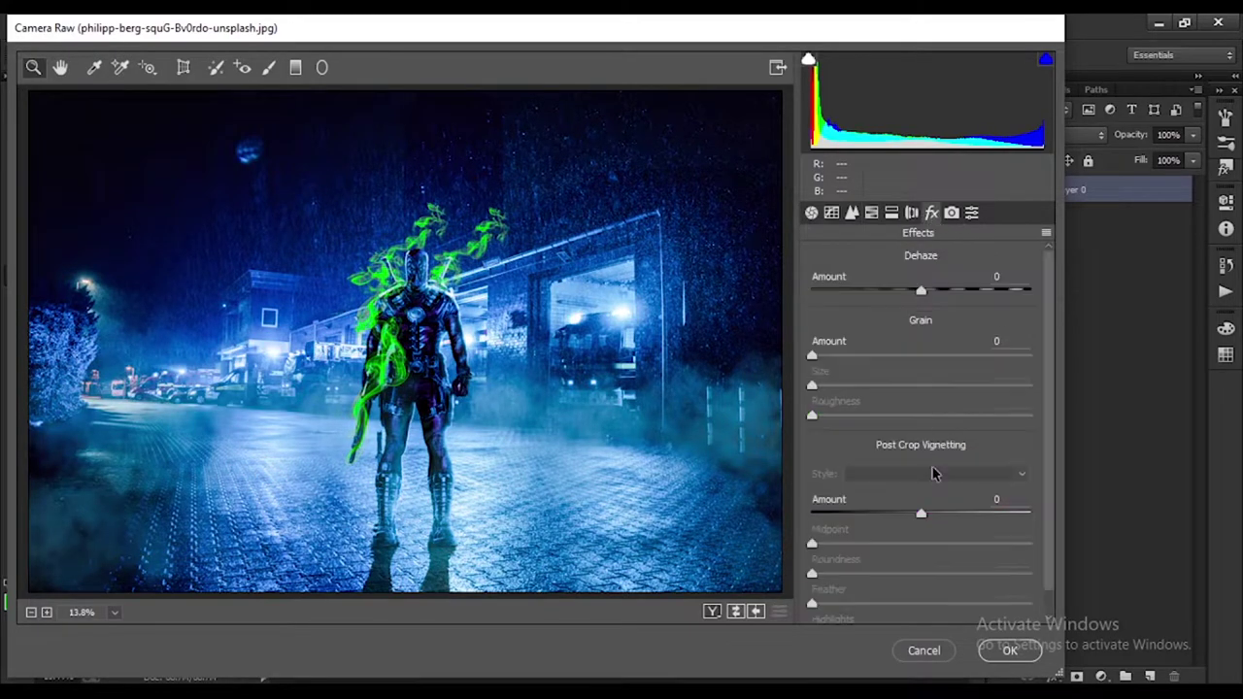
{"action": "left_click", "coordinate": [892, 212]}
{"action": "mouse_move", "coordinate": [817, 286]}
{"action": "left_mouse_down"}
{"action": "mouse_move", "coordinate": [1035, 316]}
{"action": "mouse_move", "coordinate": [845, 318]}
{"action": "mouse_move", "coordinate": [895, 326]}
{"action": "left_mouse_up"}
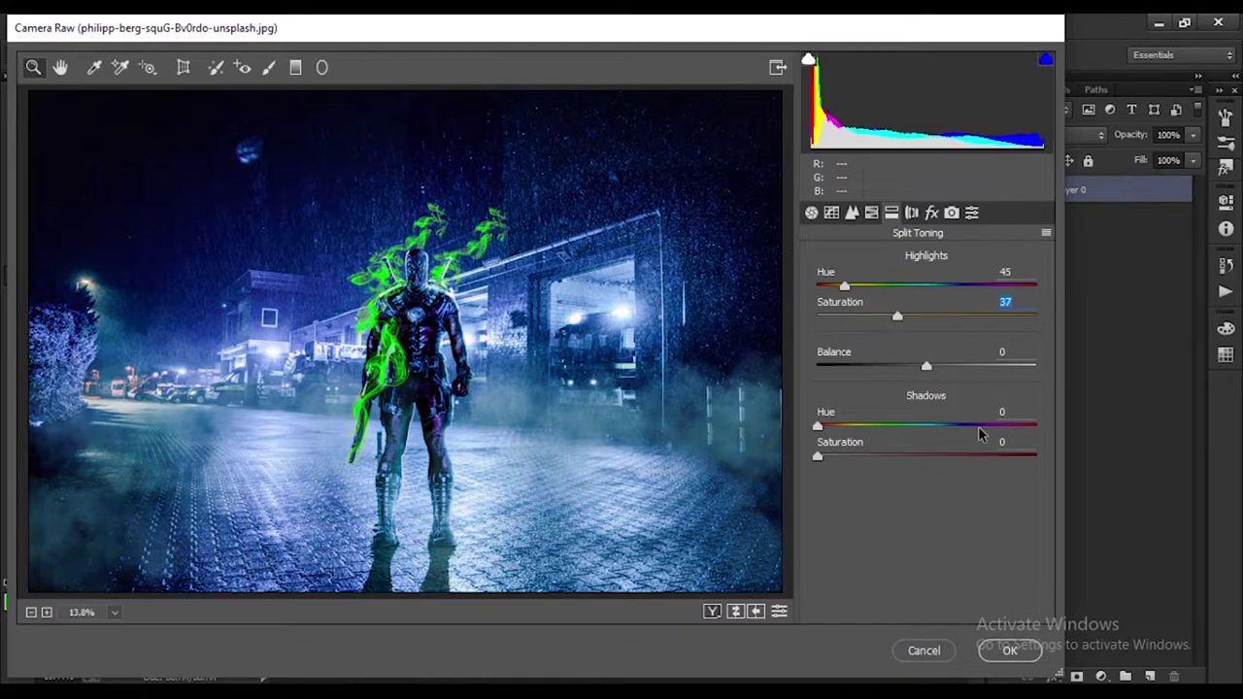
{"action": "left_click_drag", "start_coordinate": [979, 427], "coordinate": [879, 425]}
{"action": "mouse_move", "coordinate": [818, 456]}
{"action": "left_mouse_down"}
{"action": "mouse_move", "coordinate": [900, 456]}
{"action": "mouse_move", "coordinate": [822, 427]}
{"action": "mouse_move", "coordinate": [1059, 452]}
{"action": "mouse_move", "coordinate": [809, 469]}
{"action": "left_mouse_up"}
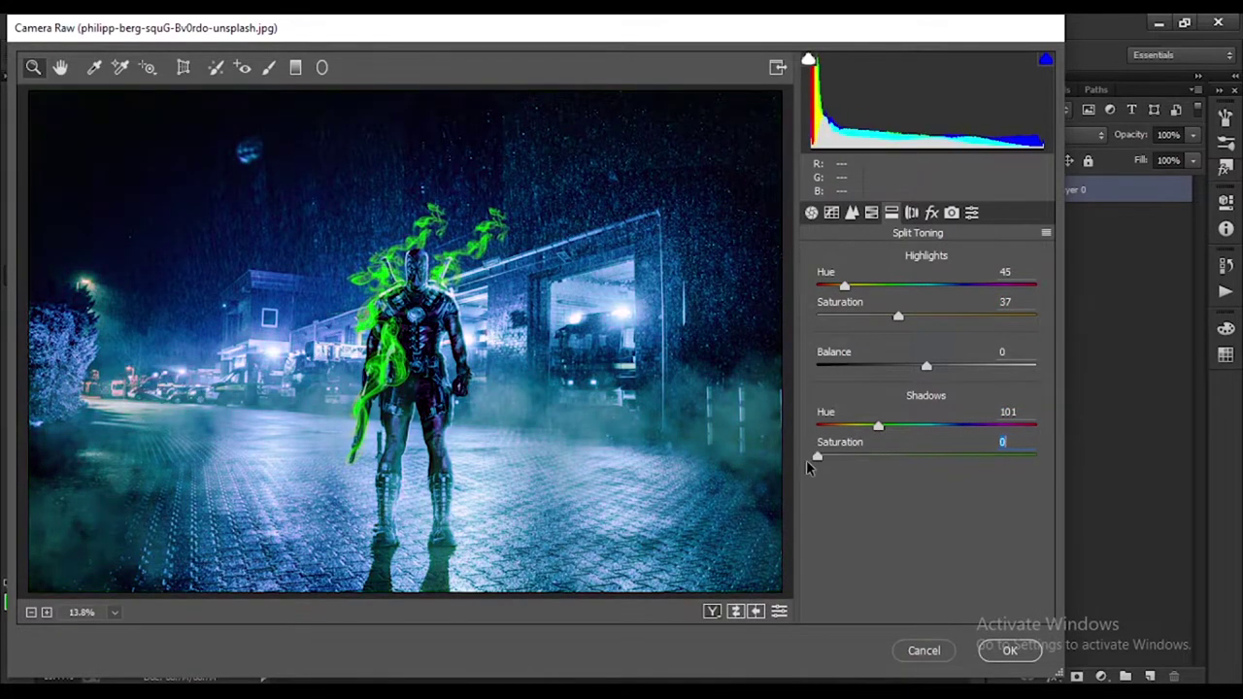
{"action": "left_click", "coordinate": [932, 212]}
{"action": "left_click_drag", "start_coordinate": [919, 519], "coordinate": [929, 519]}
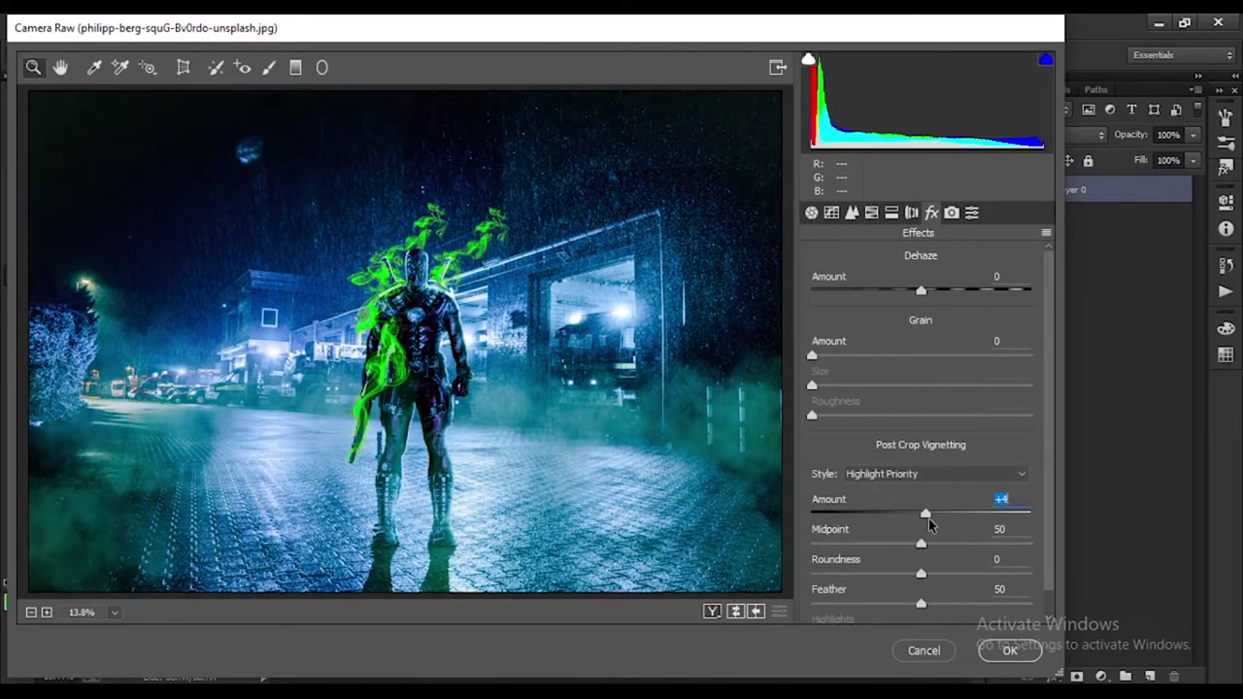
{"action": "key", "text": "Return"}
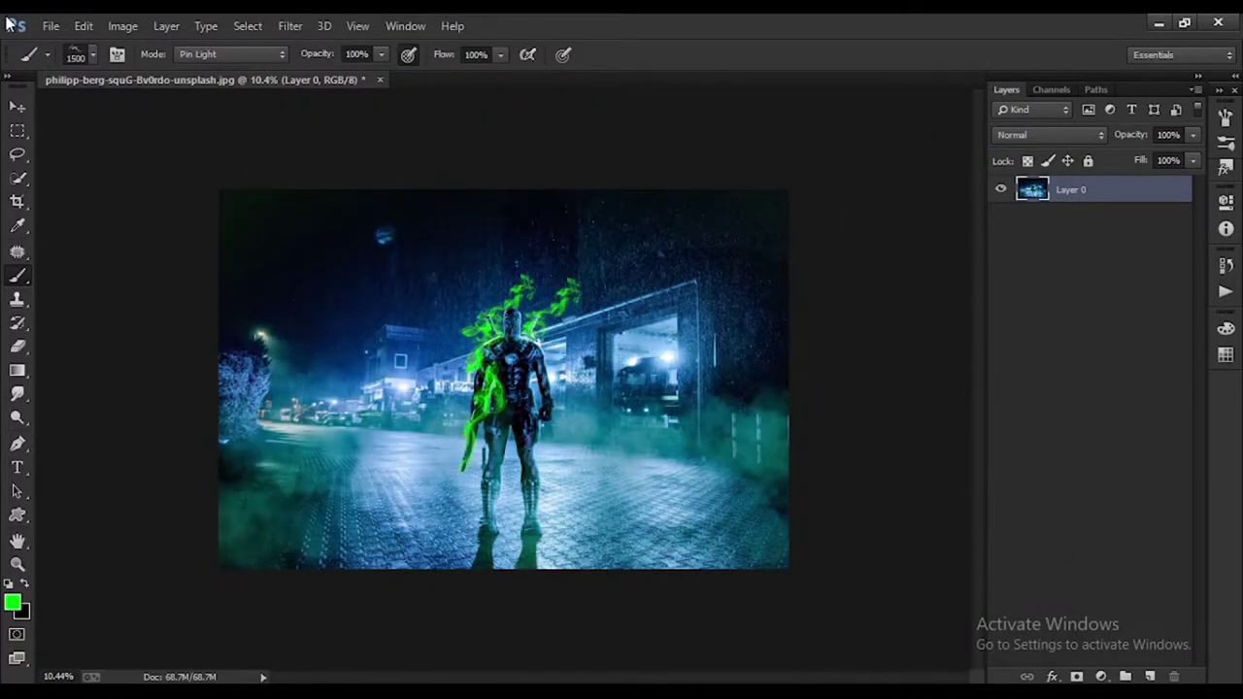
{"action": "key", "text": "v"}
{"action": "scroll", "coordinate": [567, 397], "scroll_direction": "up", "scroll_amount": 3}
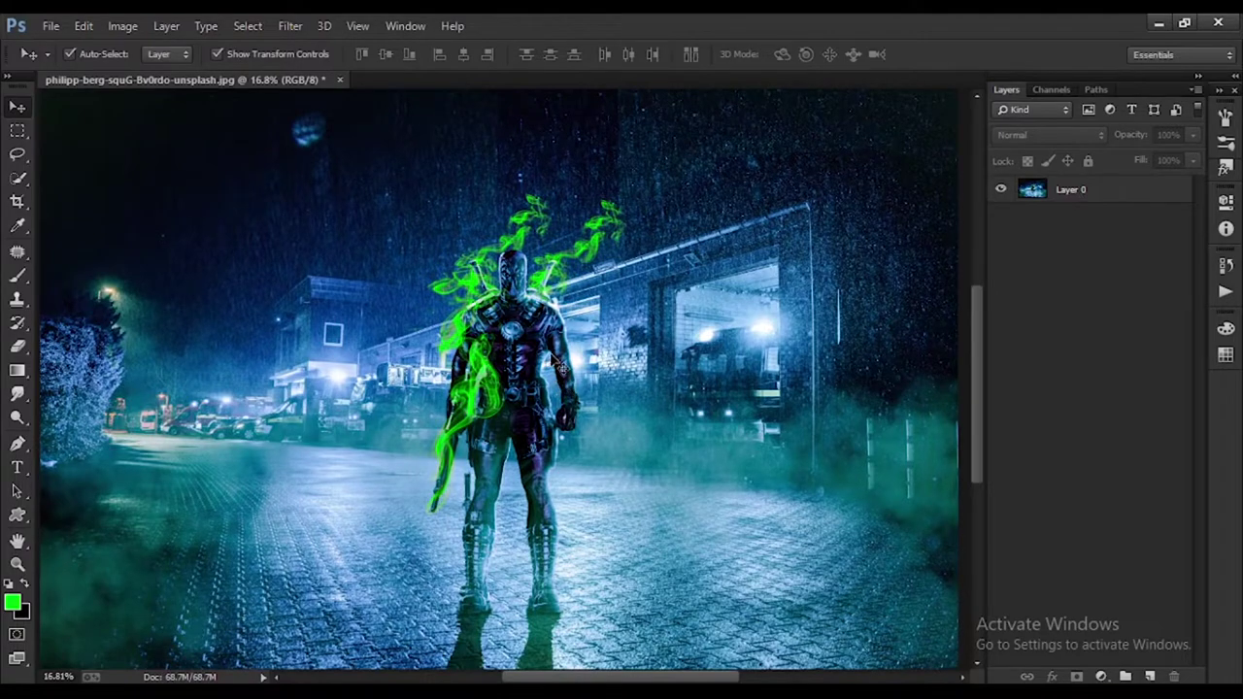